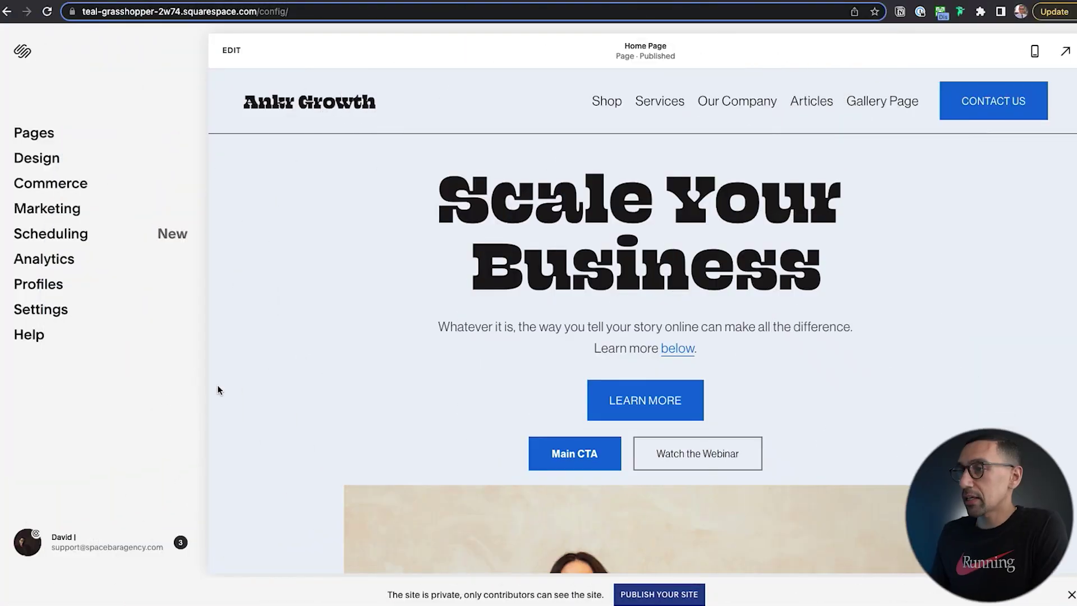
Enable the Fluid Engine beta in Settings > Circle Labs and save the change.
click(45, 309)
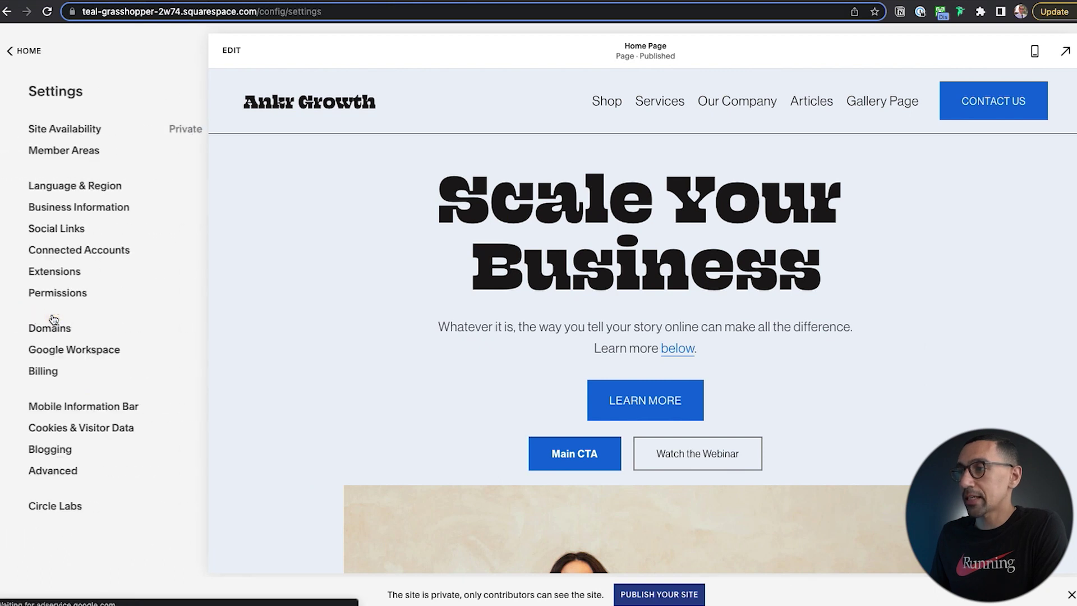
click(37, 511)
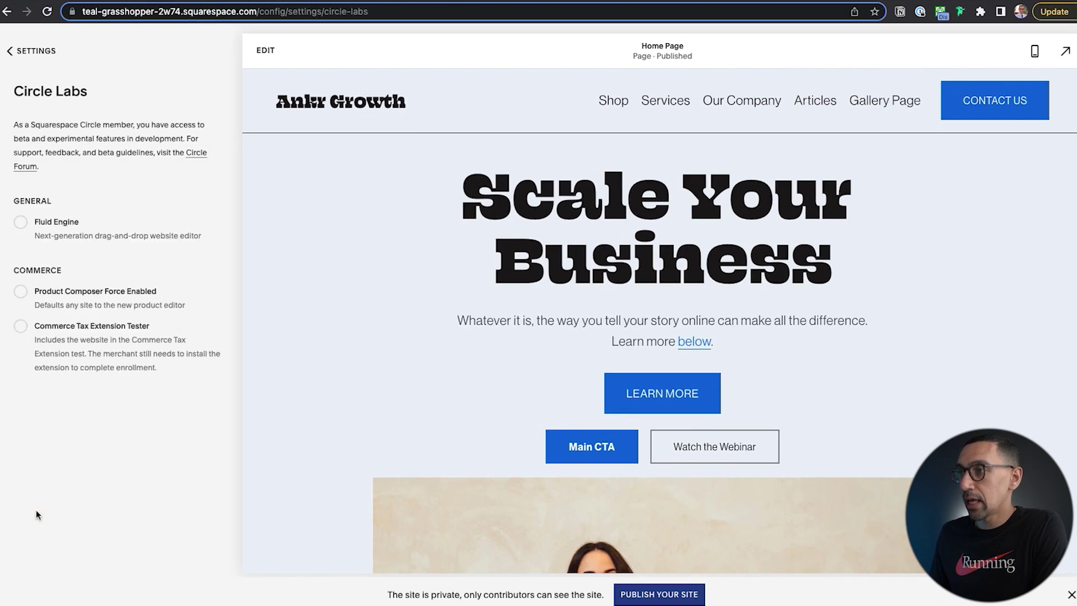
click(62, 234)
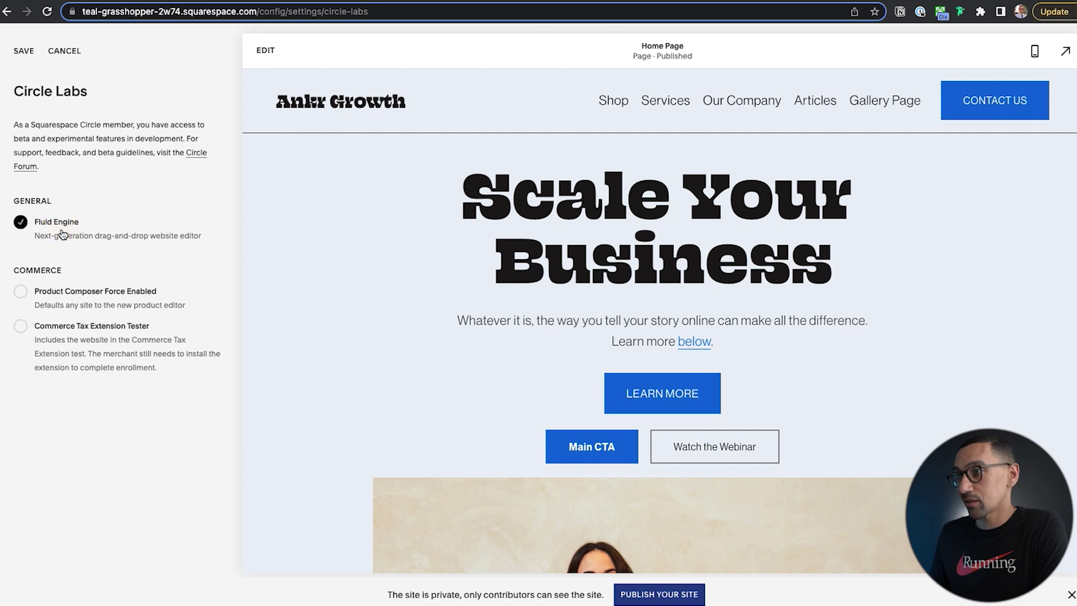
click(24, 52)
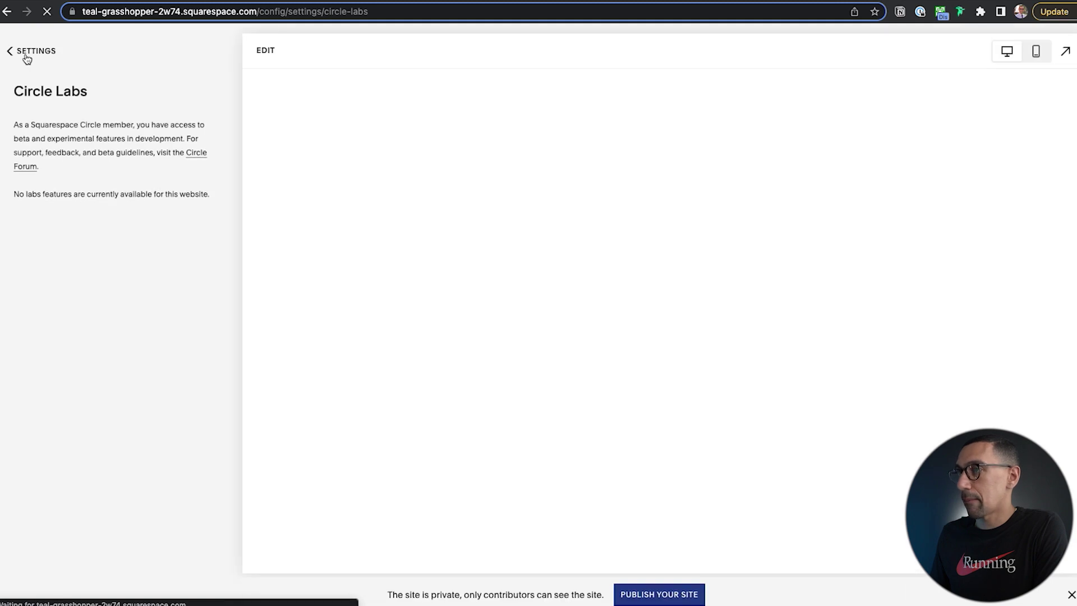
Return to the site menu and enter Edit mode on the Home Page hero heading.
click(25, 52)
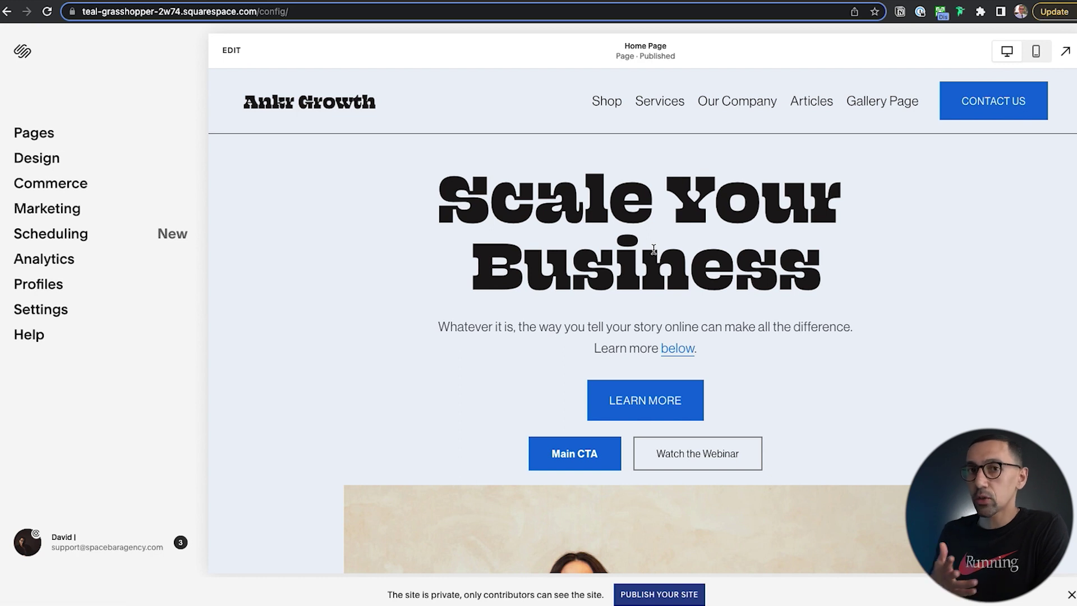
double_click(653, 248)
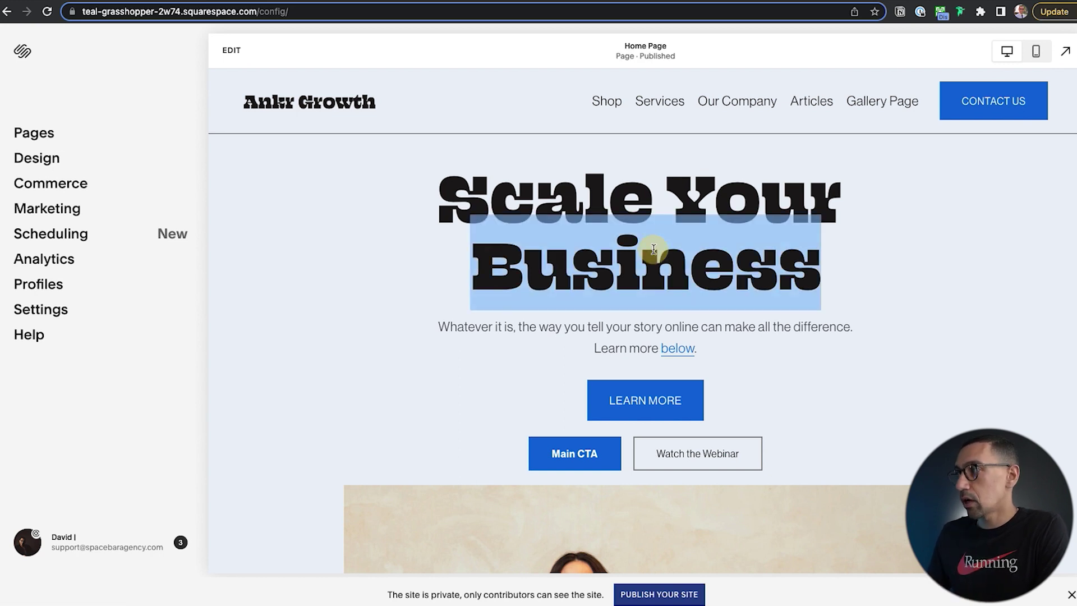
double_click(653, 259)
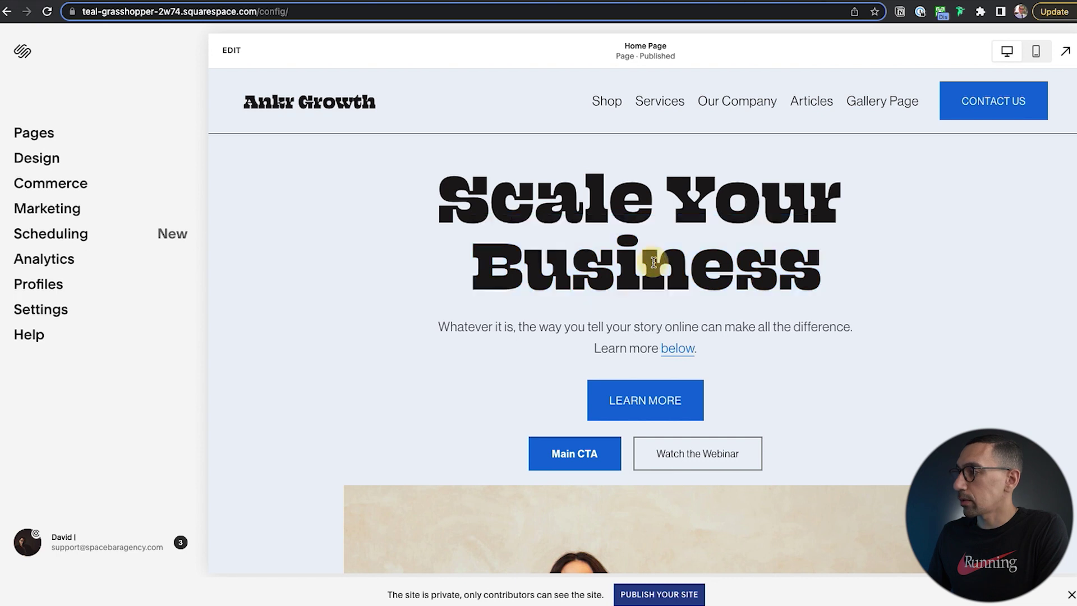
Insert a blank section via Add Section above the Scale Your Business hero.
click(624, 284)
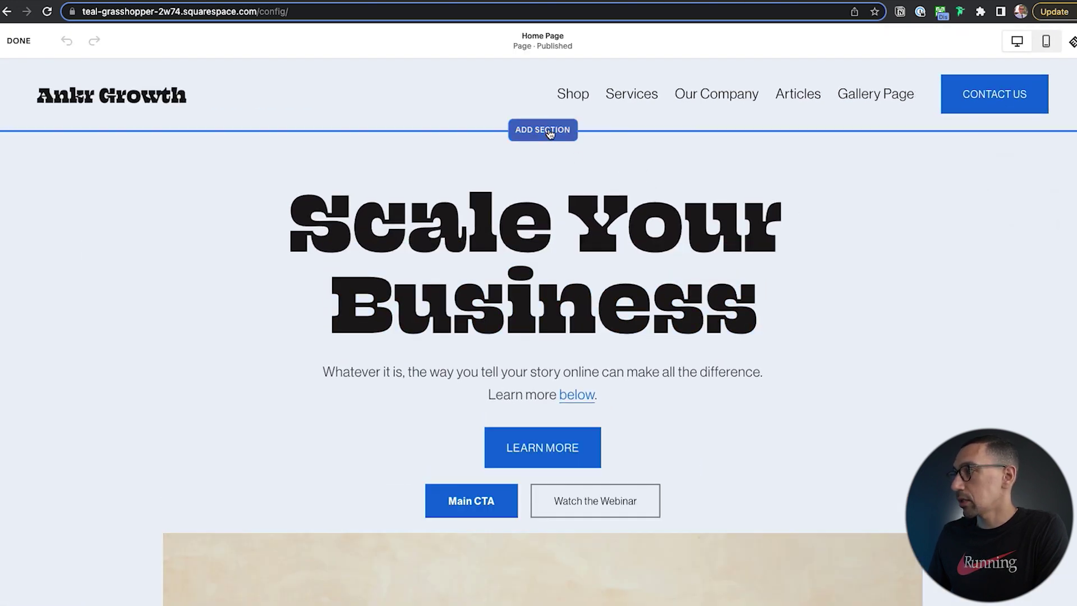
click(550, 131)
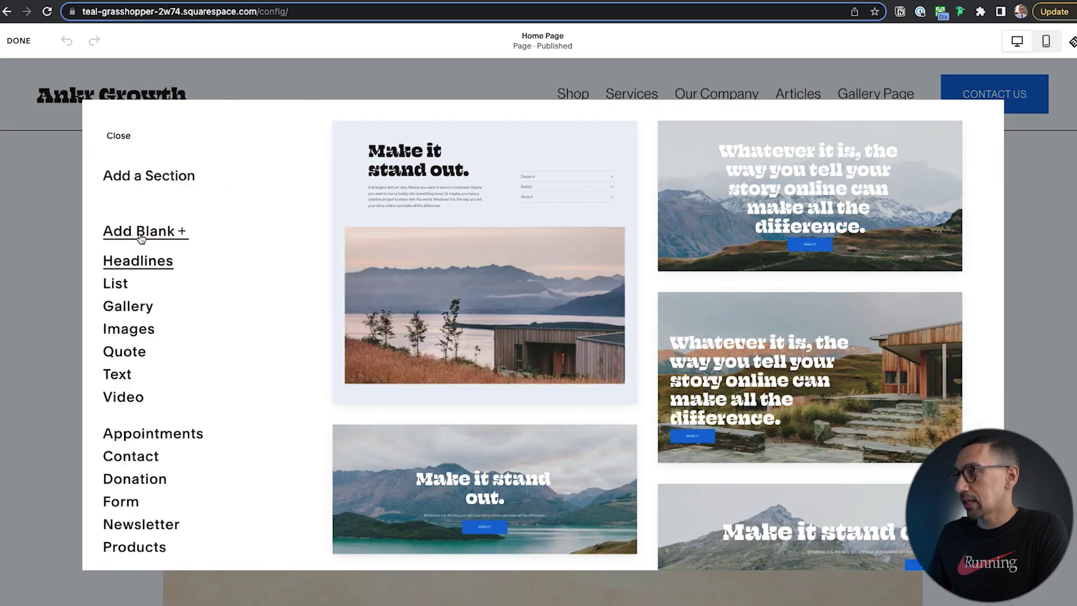
click(140, 235)
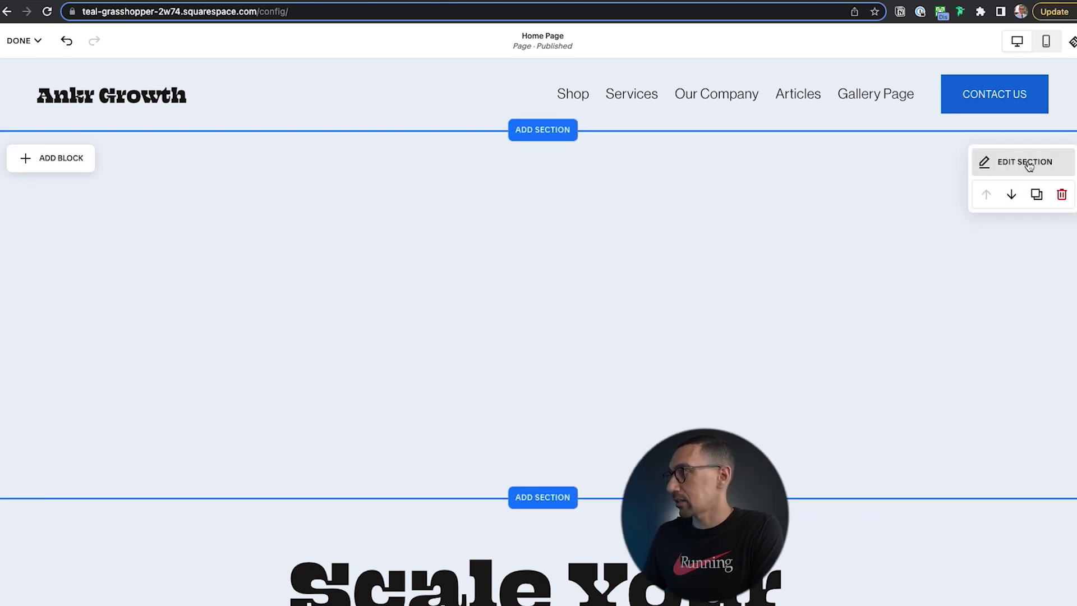
Set the new section's grid to 27 rows with the standard middle gap preset.
click(1029, 164)
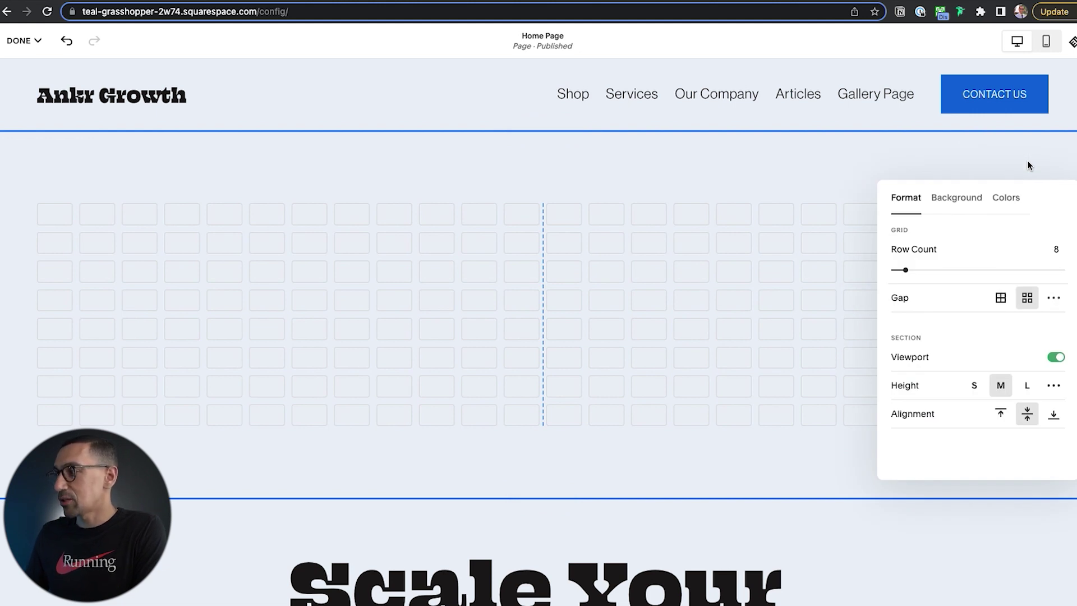
click(1006, 301)
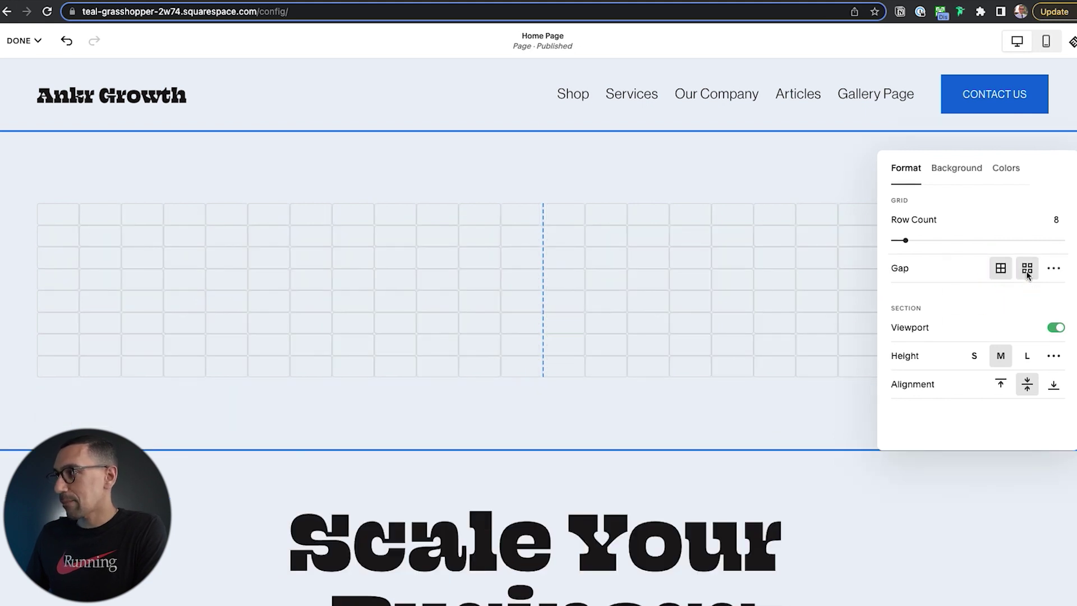
click(1026, 271)
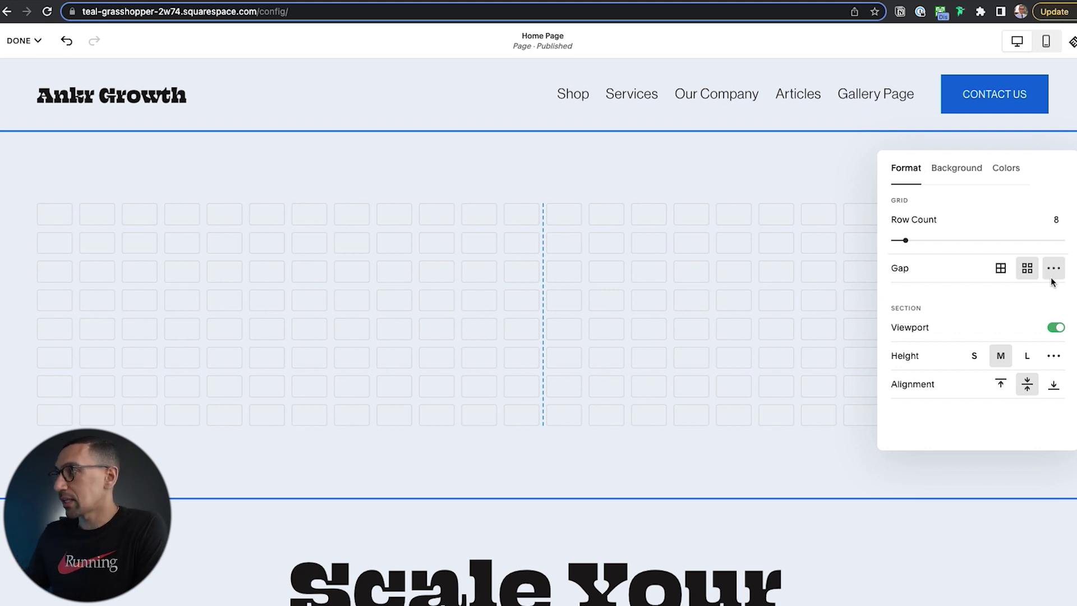
click(938, 241)
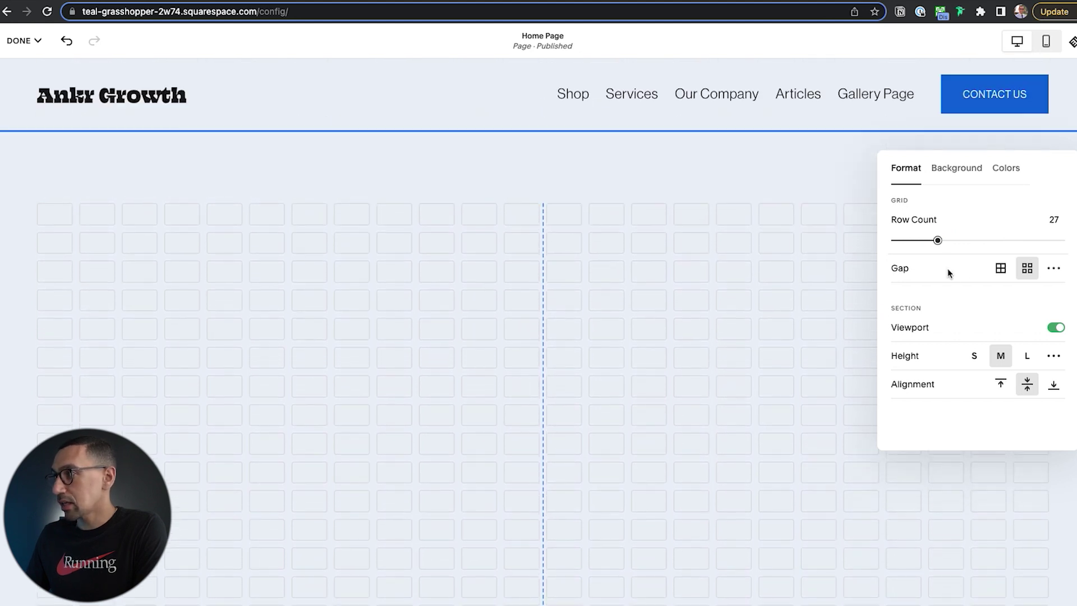
click(1051, 270)
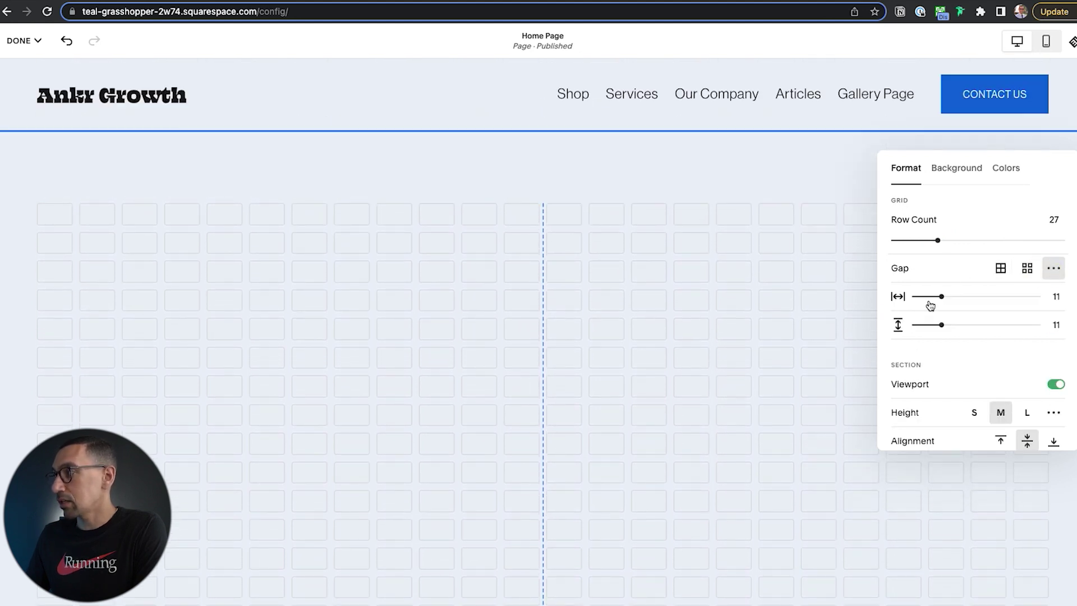
drag(960, 303, 929, 325)
click(973, 324)
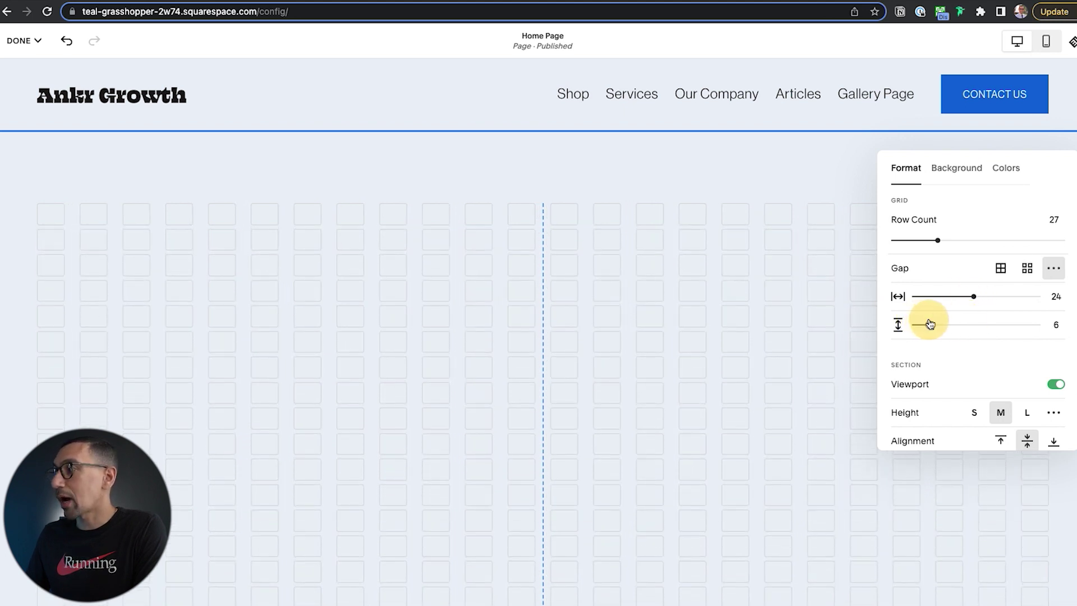
drag(974, 296, 948, 296)
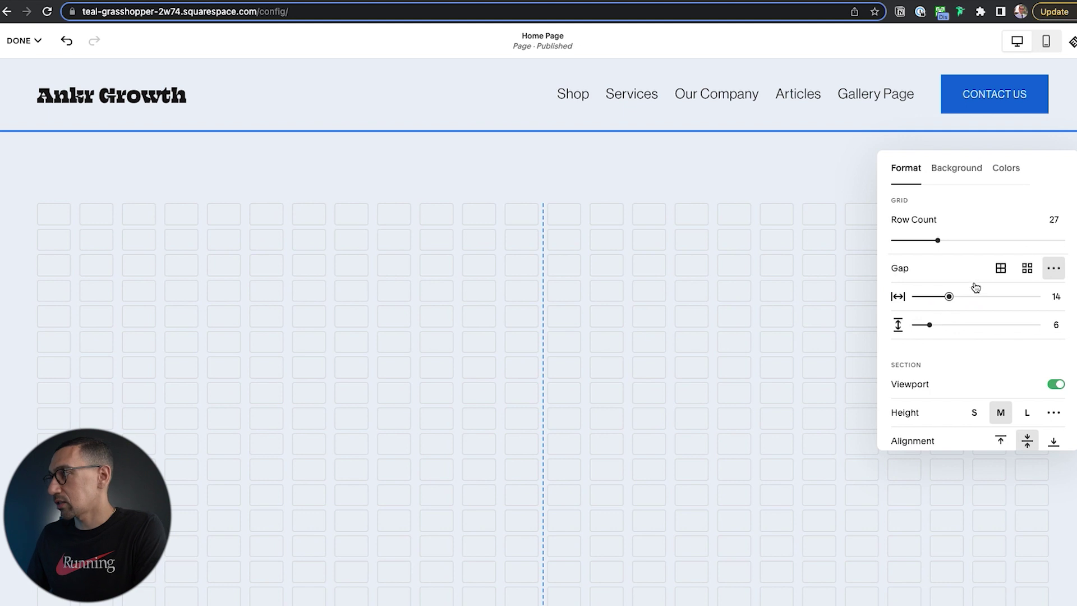
click(1027, 269)
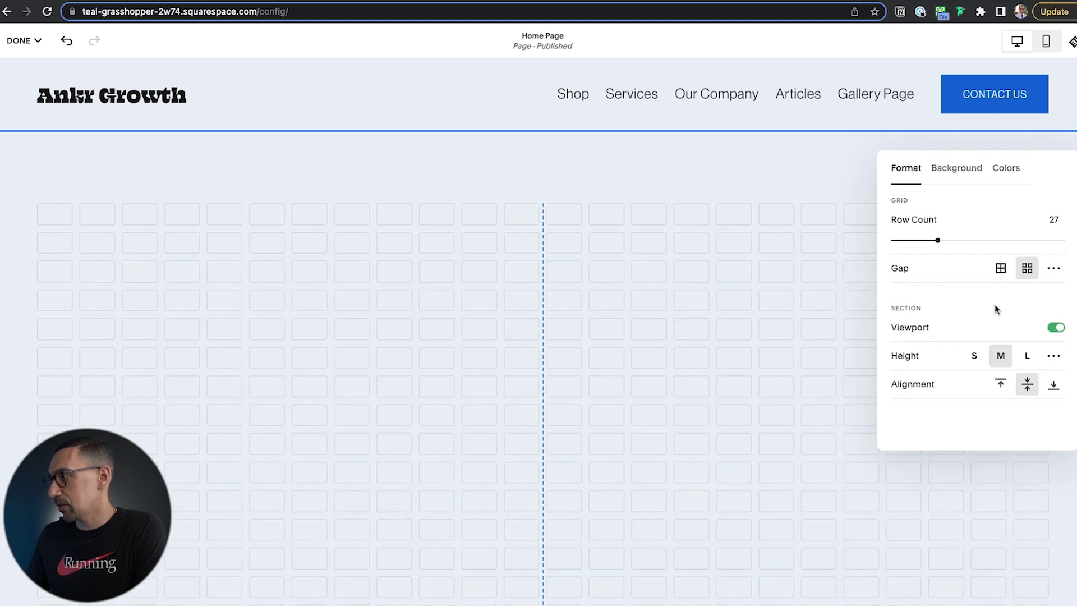
Keep Viewport on, set section height S with top alignment, and leave the section settings.
click(1056, 328)
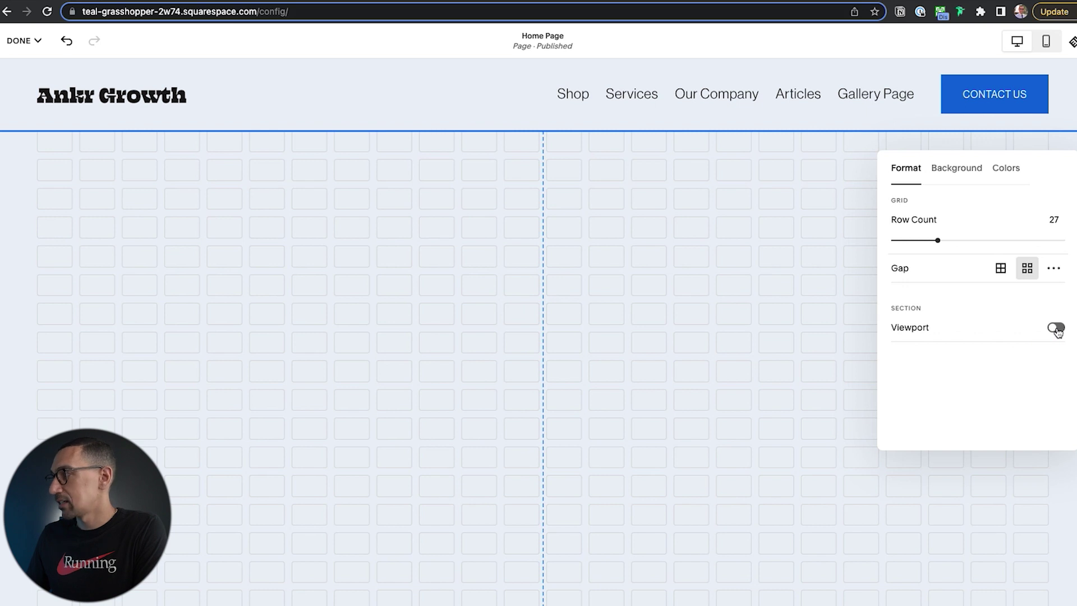
click(1056, 331)
click(1002, 357)
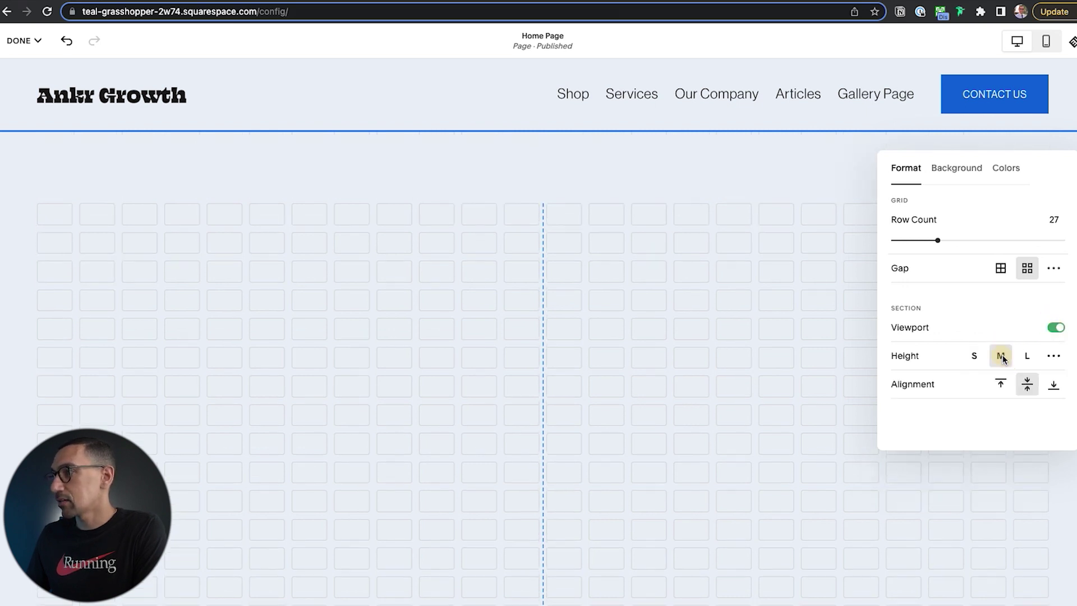
click(1027, 355)
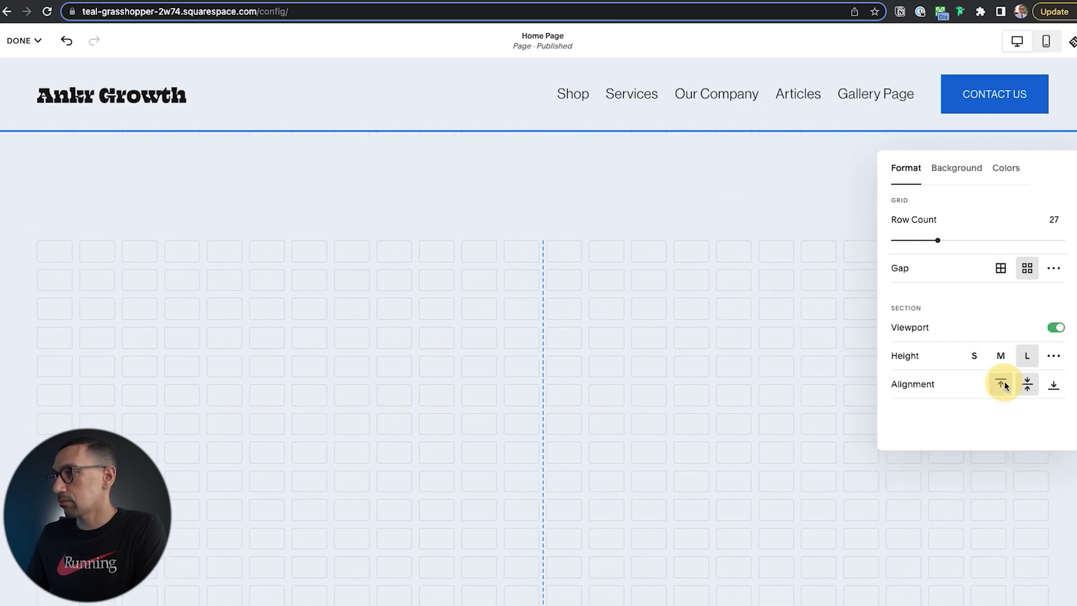
click(1001, 385)
click(974, 356)
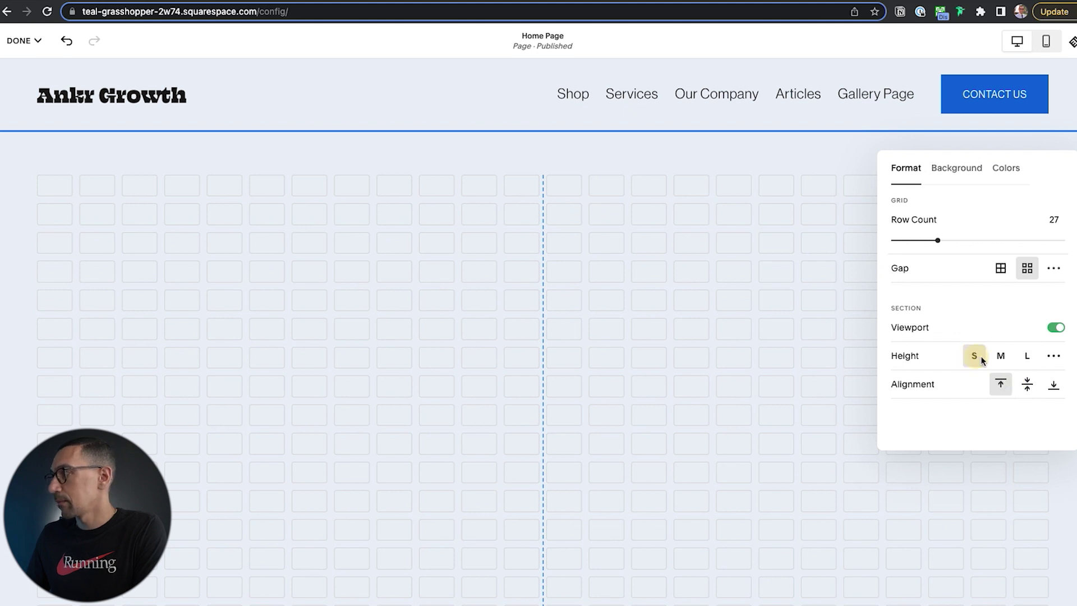
click(965, 172)
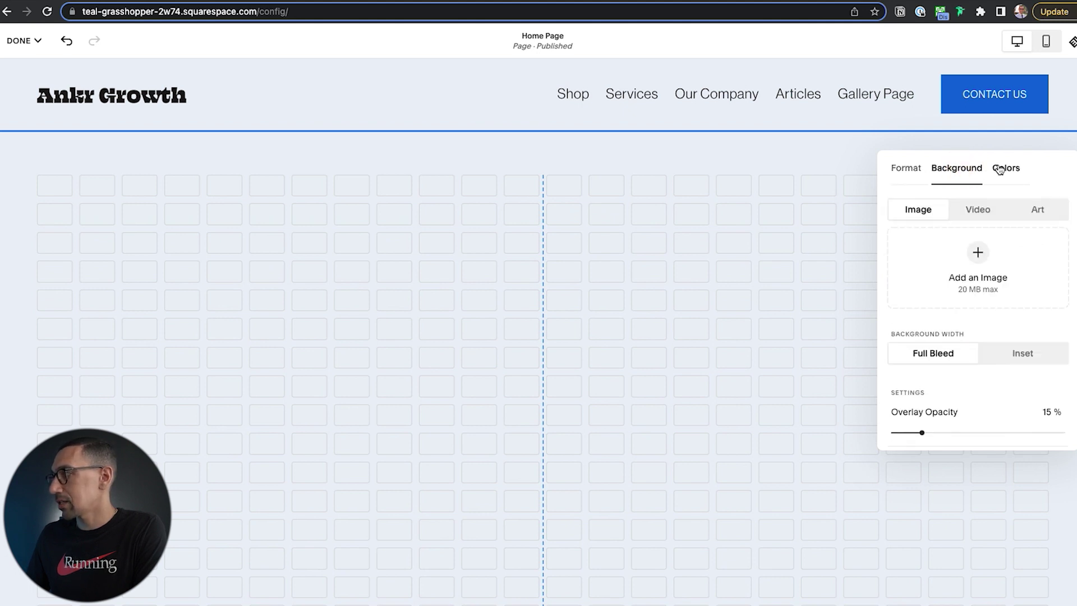
click(1000, 170)
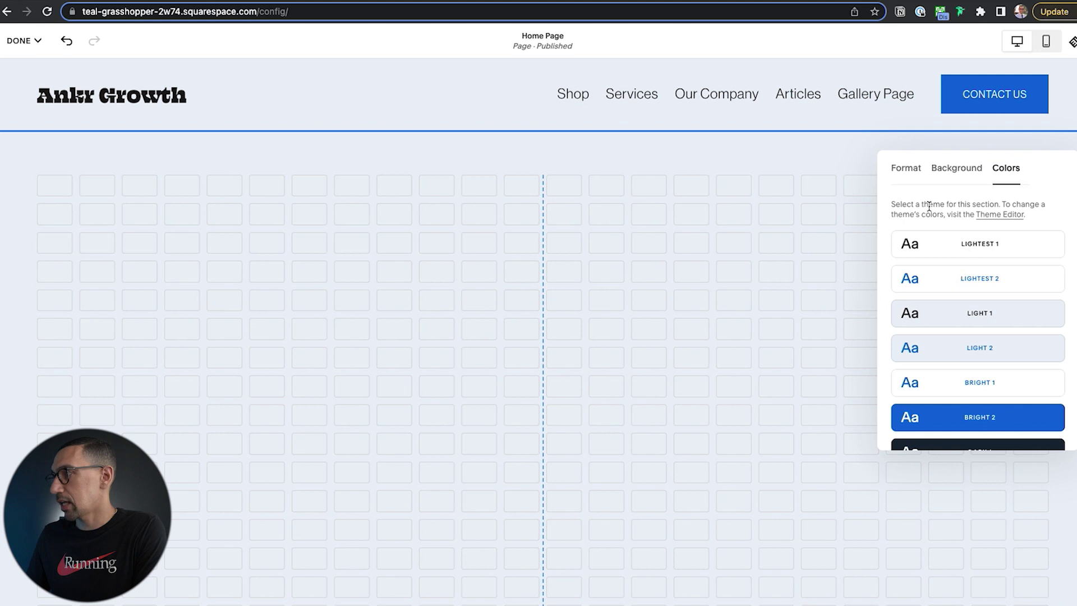
click(913, 175)
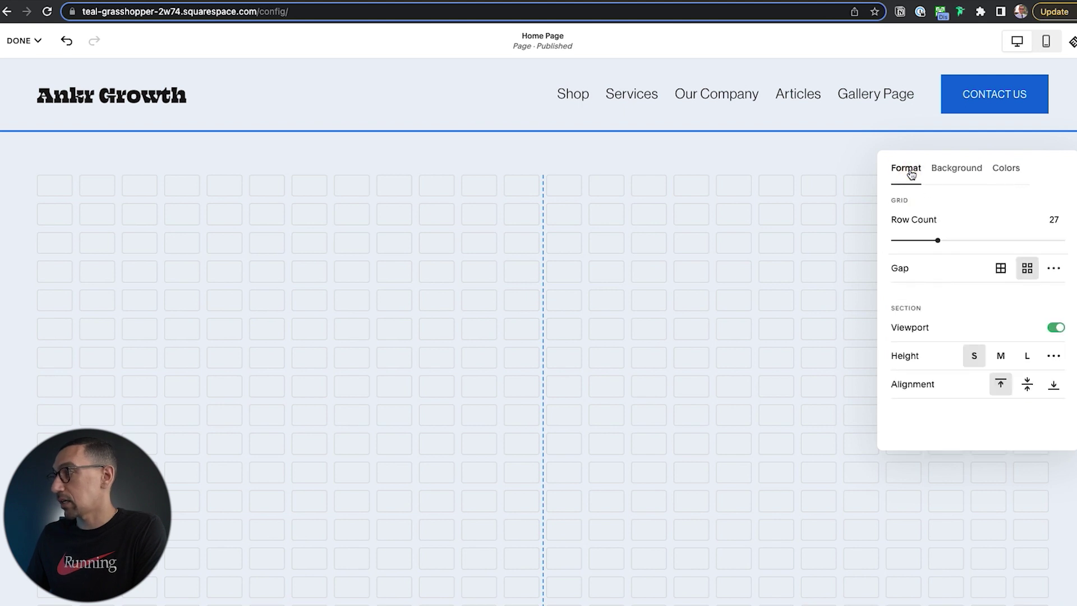
click(540, 302)
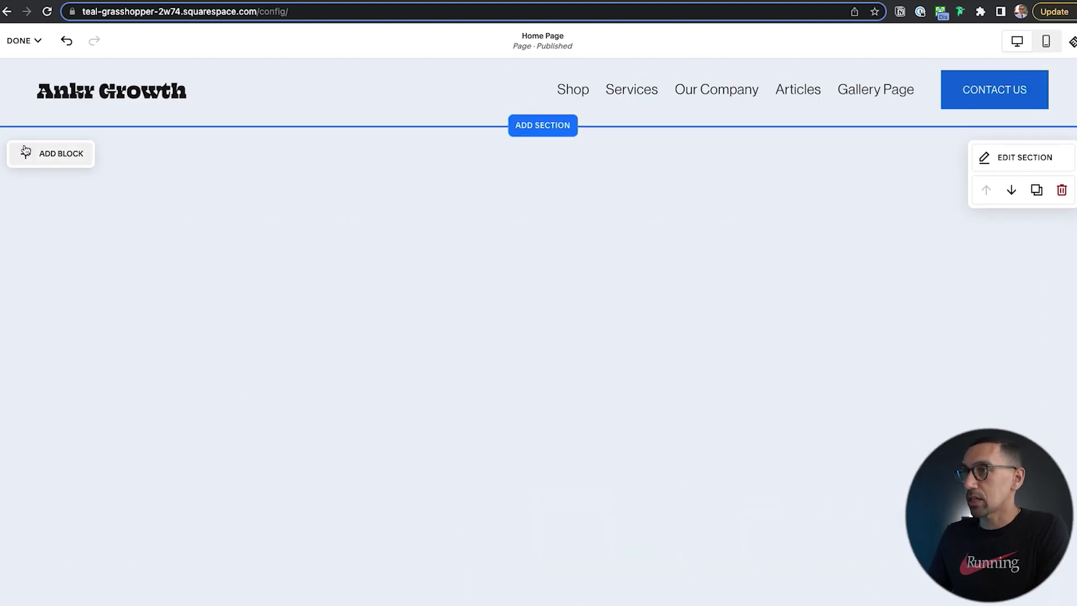
Add a Text block to the new section.
click(46, 149)
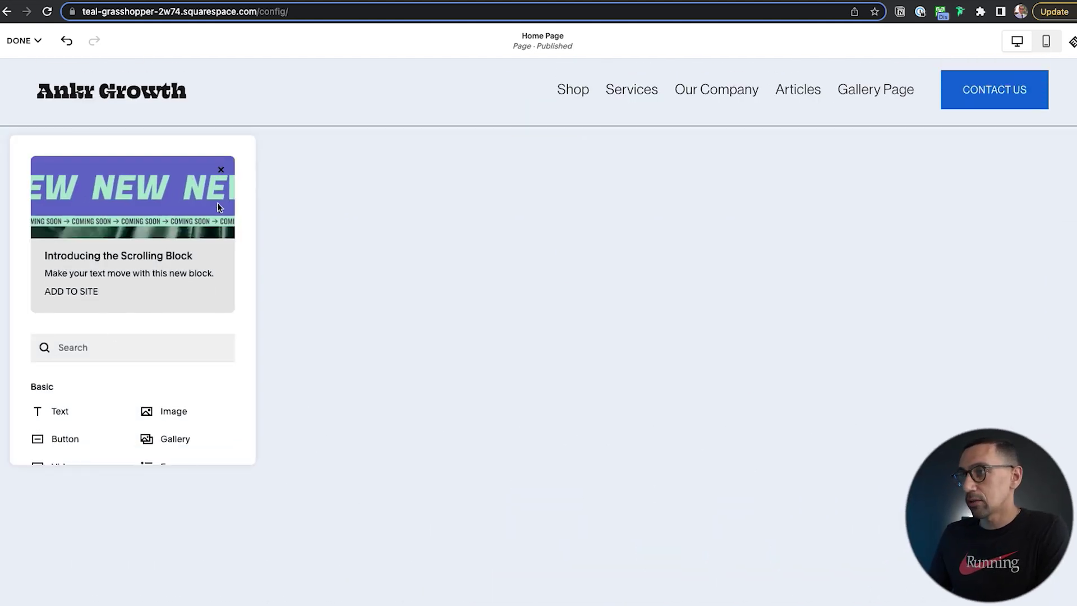
click(221, 169)
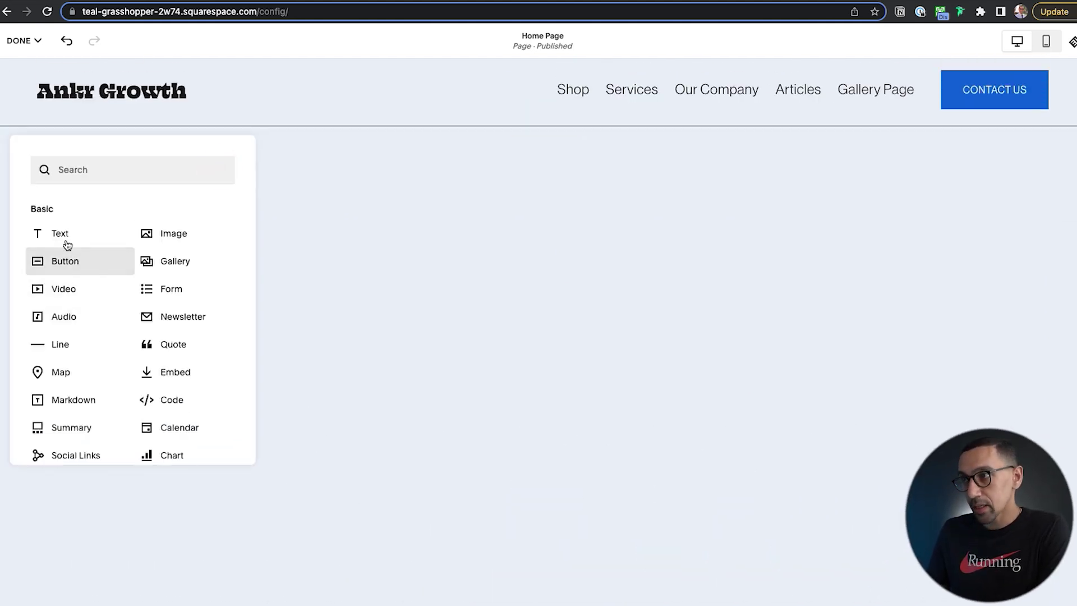
click(64, 232)
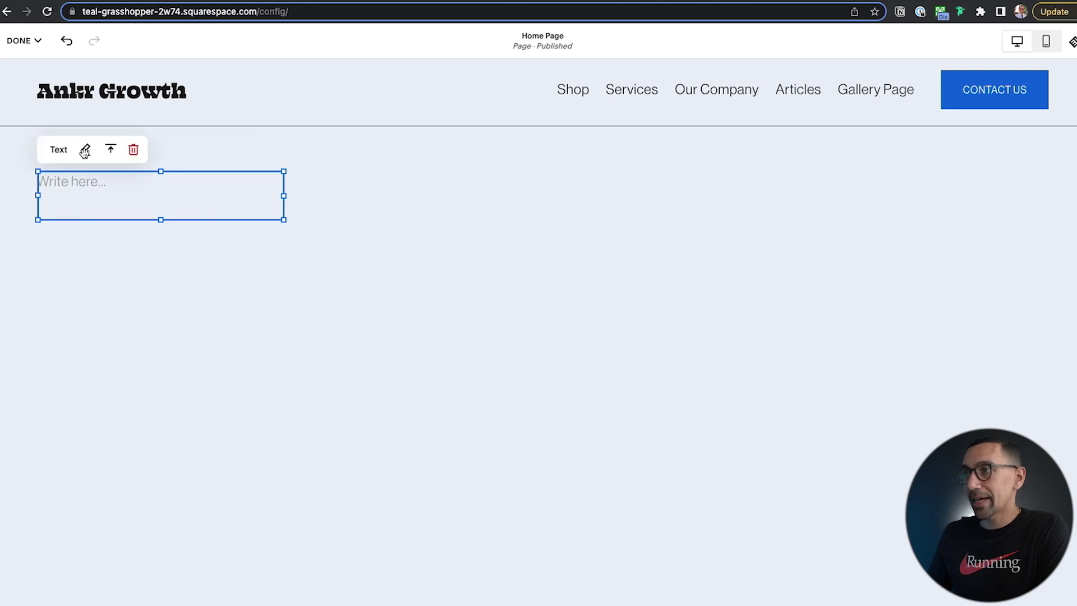
Switch on the Background in the text block's Design settings.
click(118, 196)
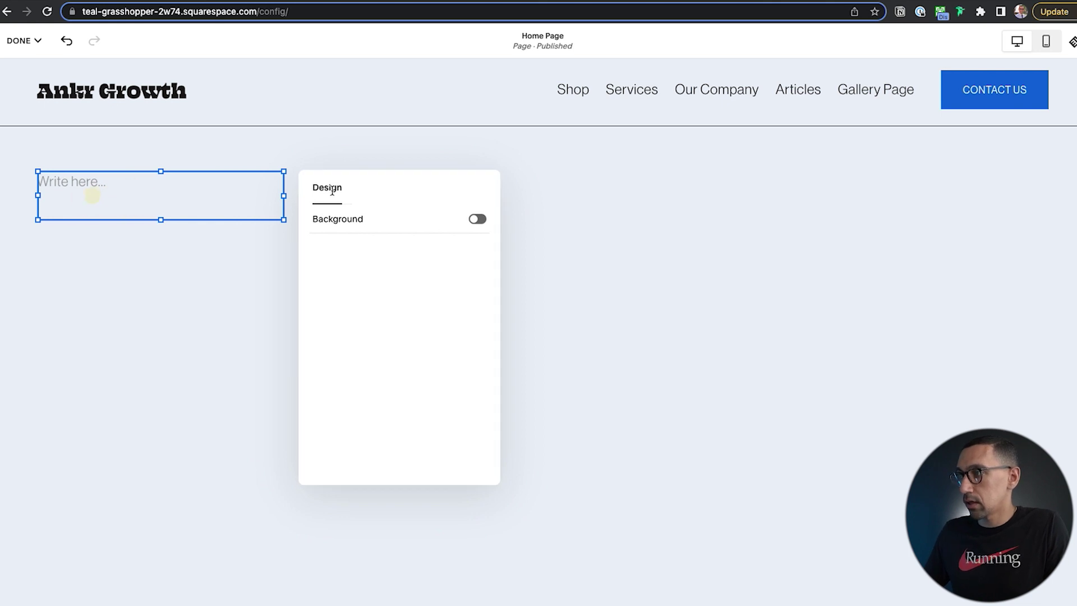
click(252, 334)
click(81, 197)
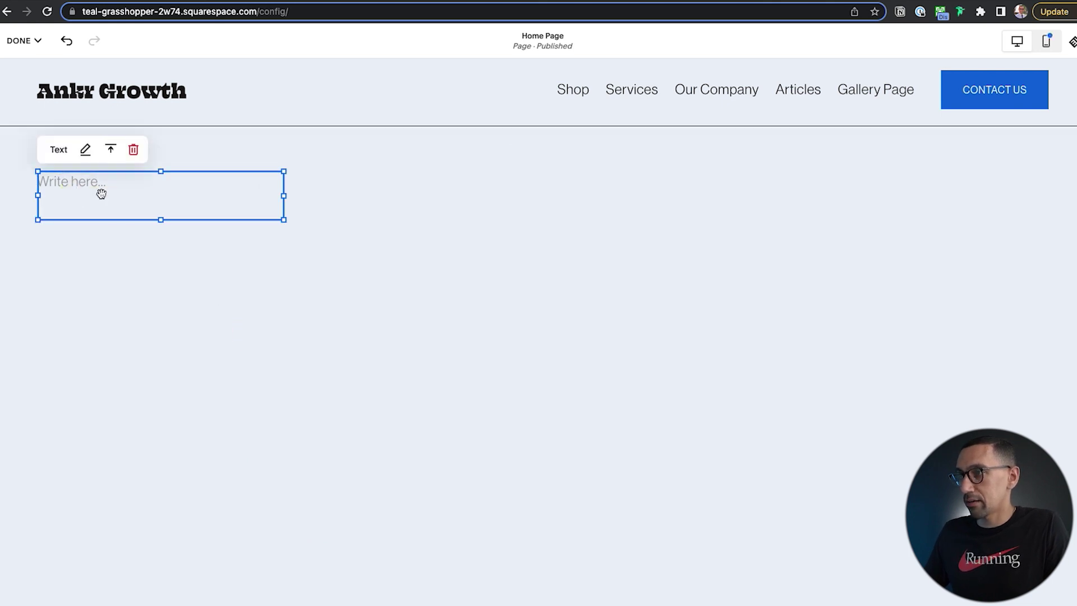
click(86, 149)
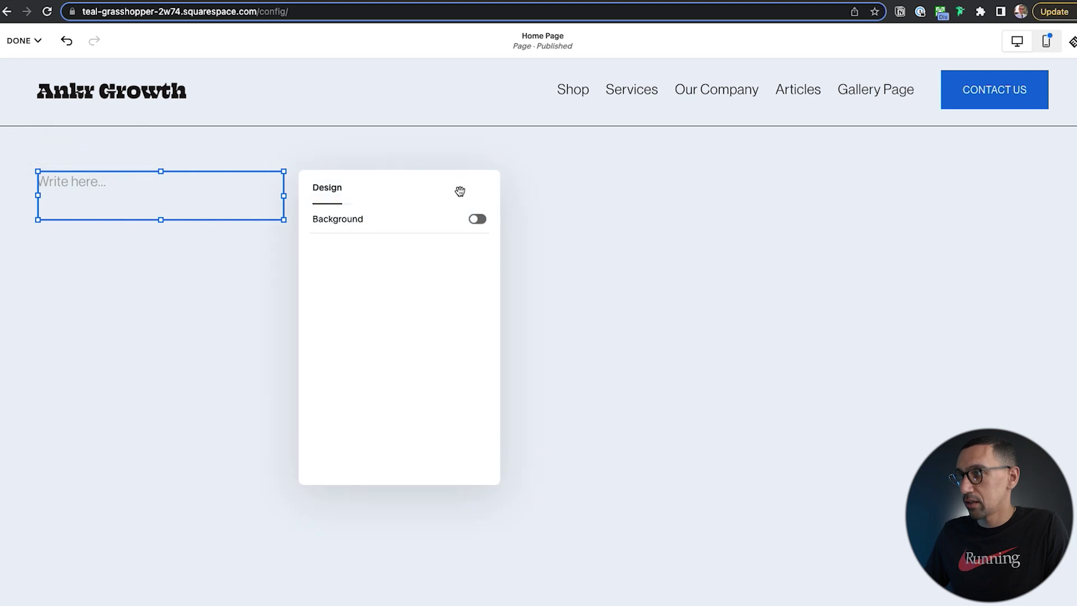
click(478, 220)
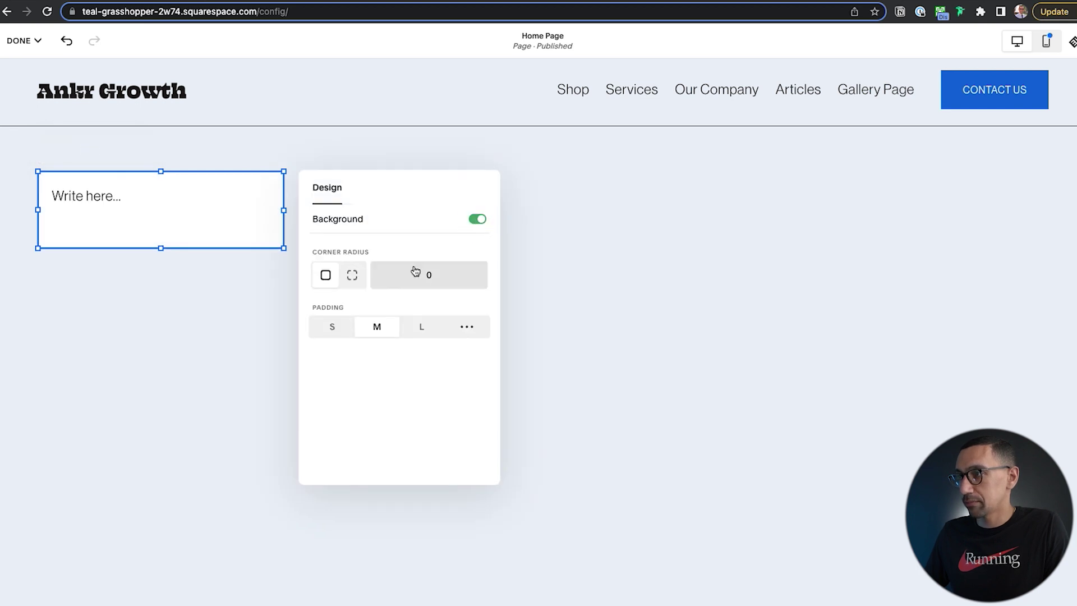
click(94, 201)
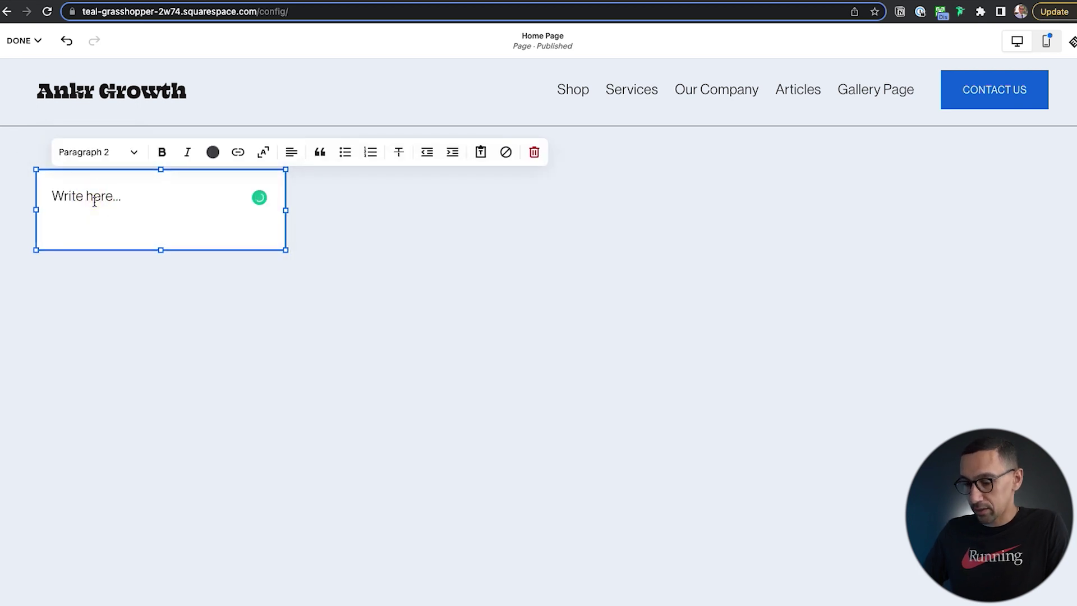
Type 'Welcome to the site!' as a Heading 2 and widen the text block.
text(Welcome to)
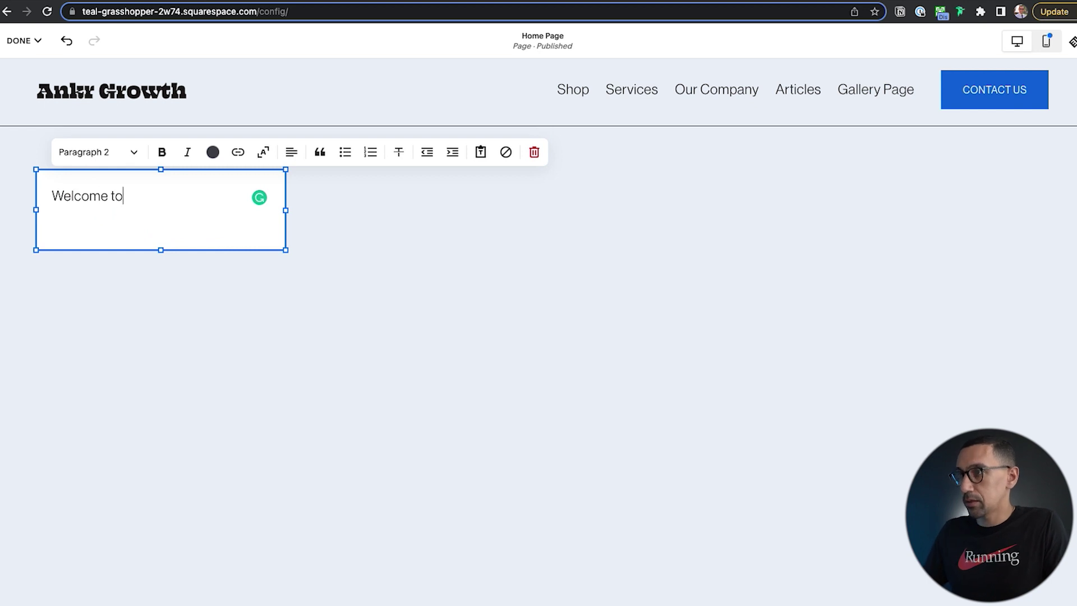
text( the site)
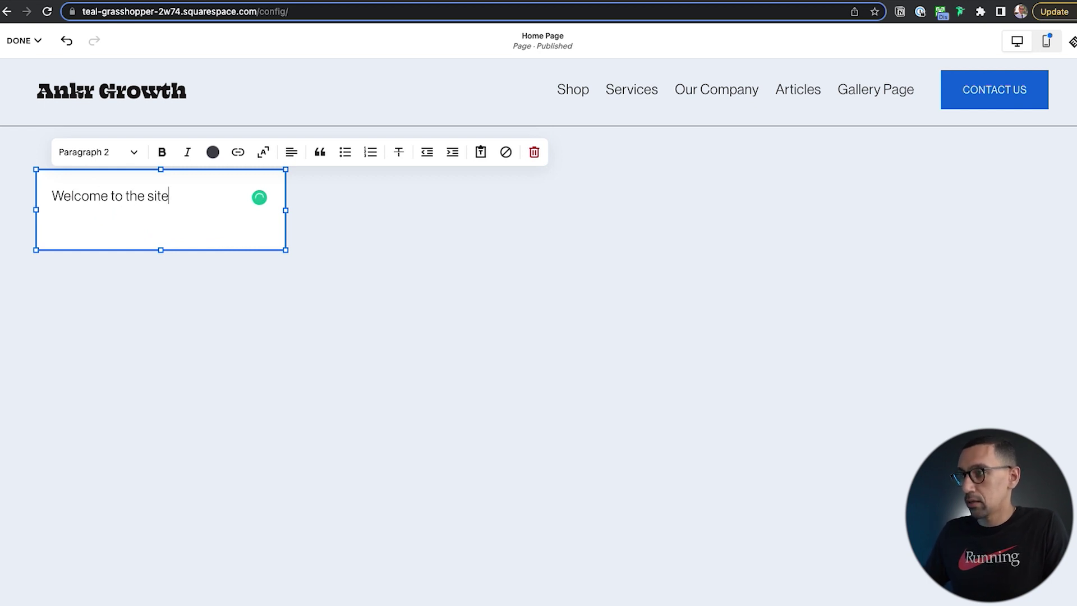
key(super+alt+1)
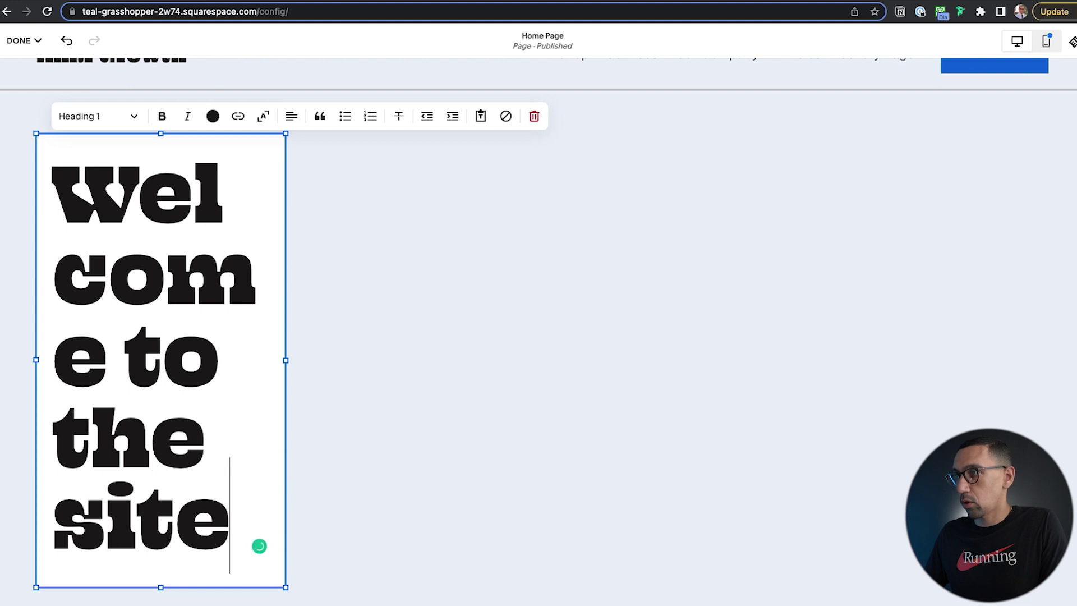
key(super+alt+2)
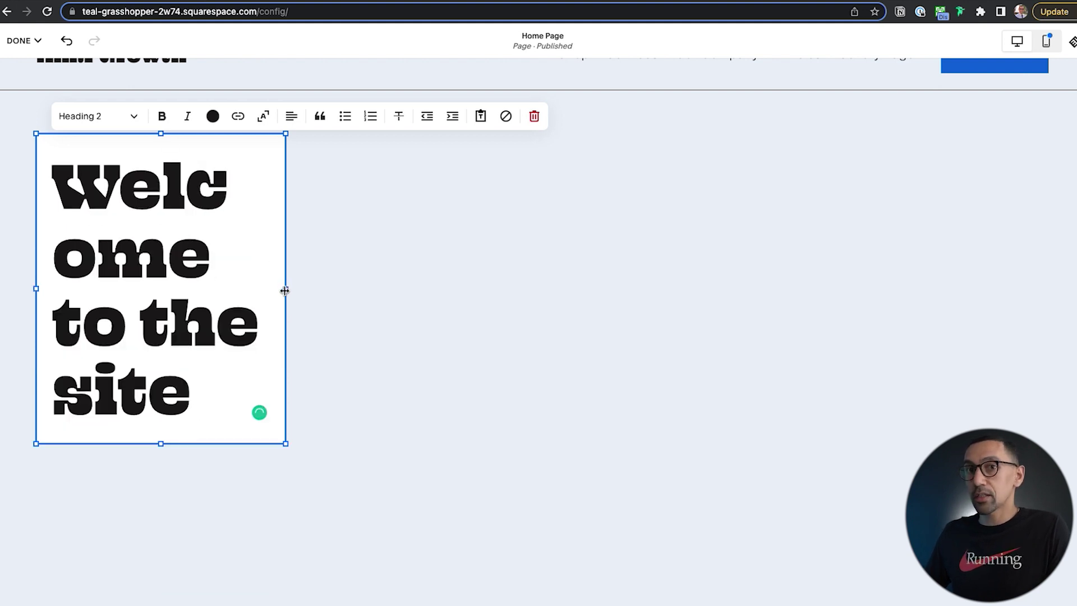
drag(285, 290, 505, 291)
click(456, 288)
text(!)
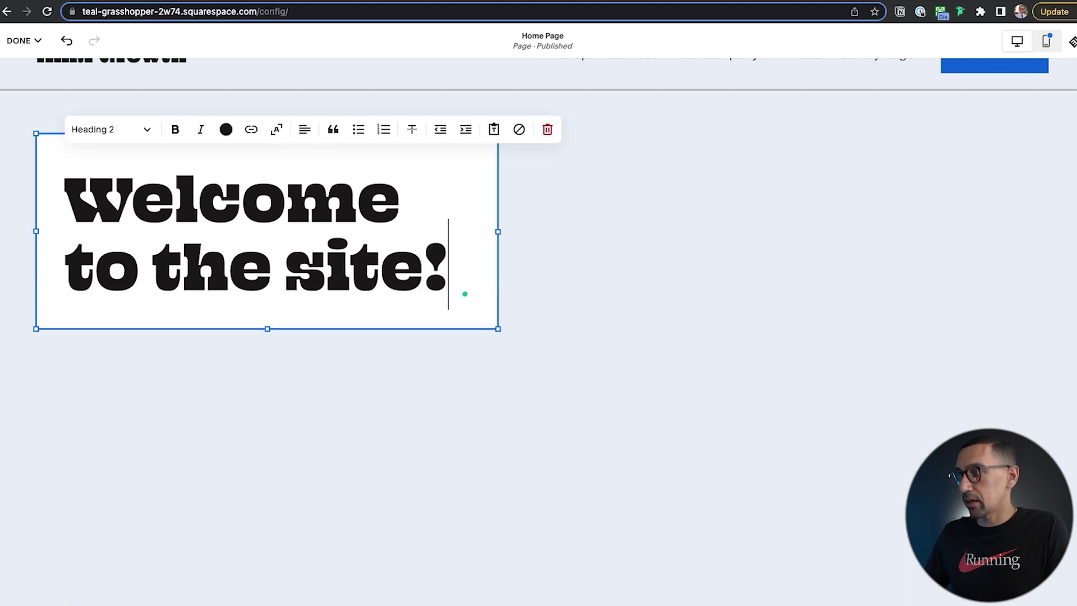
Move the heading block to the section centre and centre-align its text.
click(500, 233)
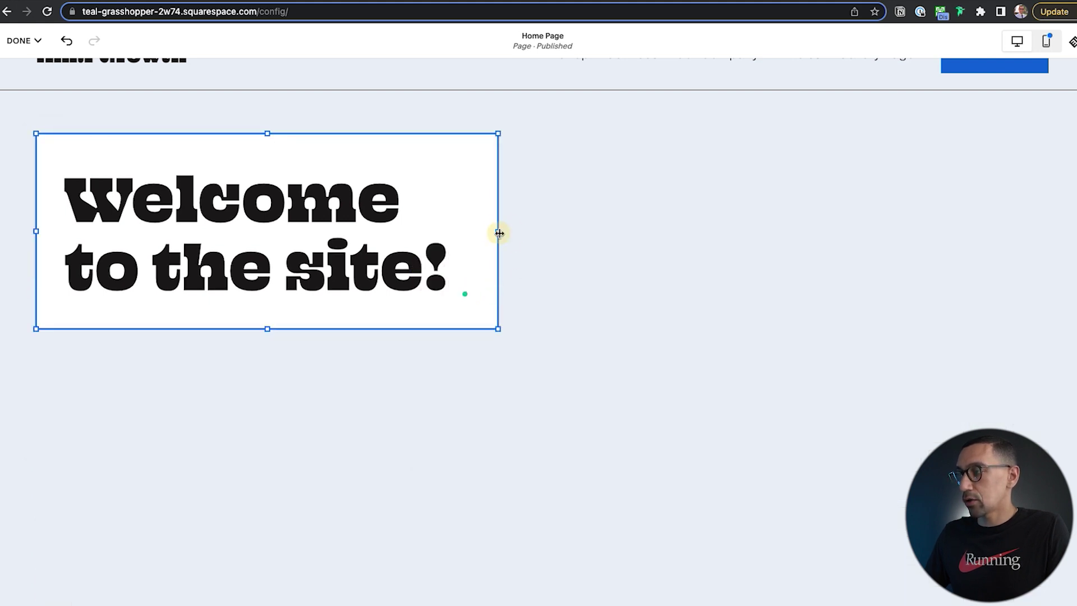
drag(499, 233, 515, 233)
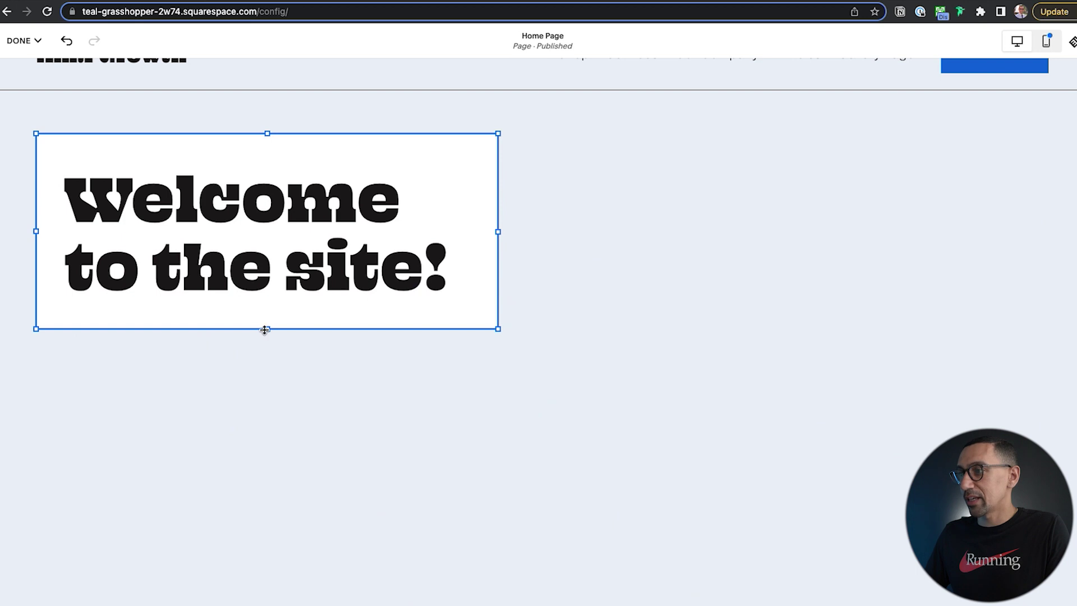
click(440, 211)
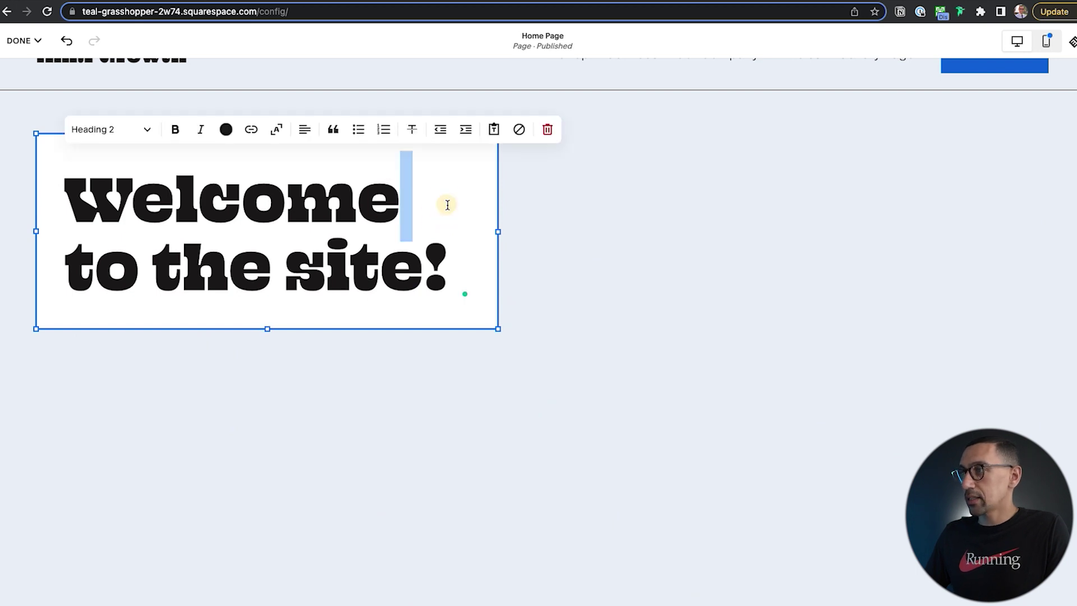
click(632, 187)
click(387, 137)
click(565, 180)
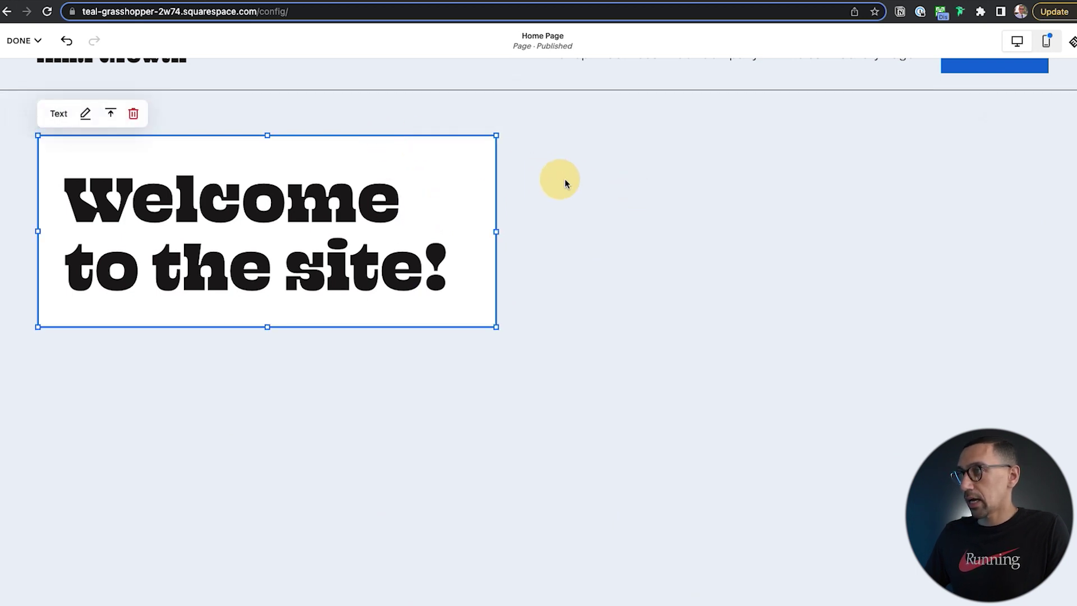
drag(430, 159, 697, 190)
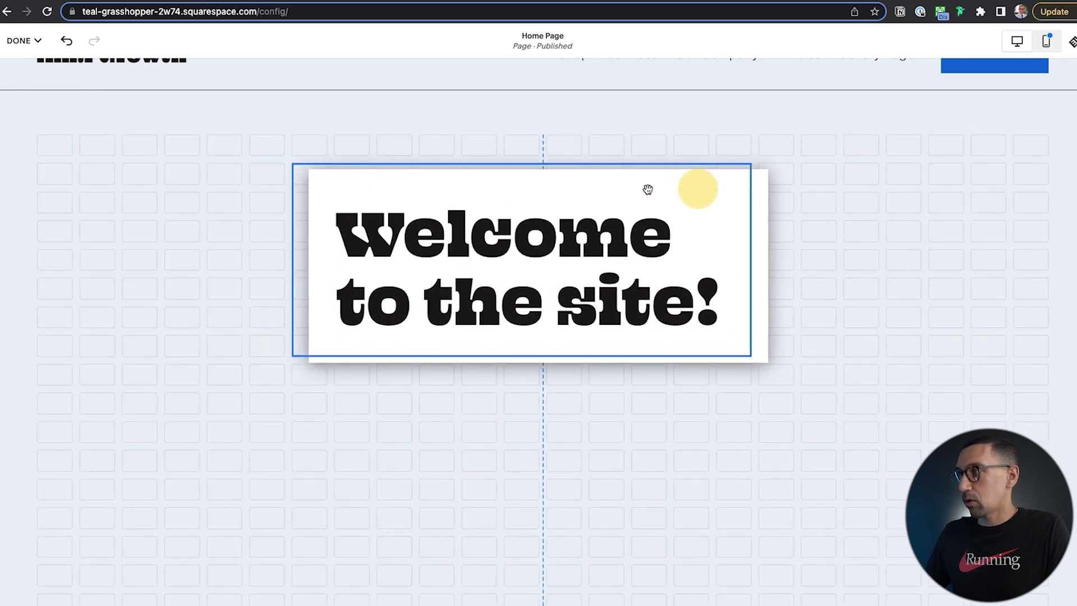
drag(527, 178, 555, 179)
double_click(555, 180)
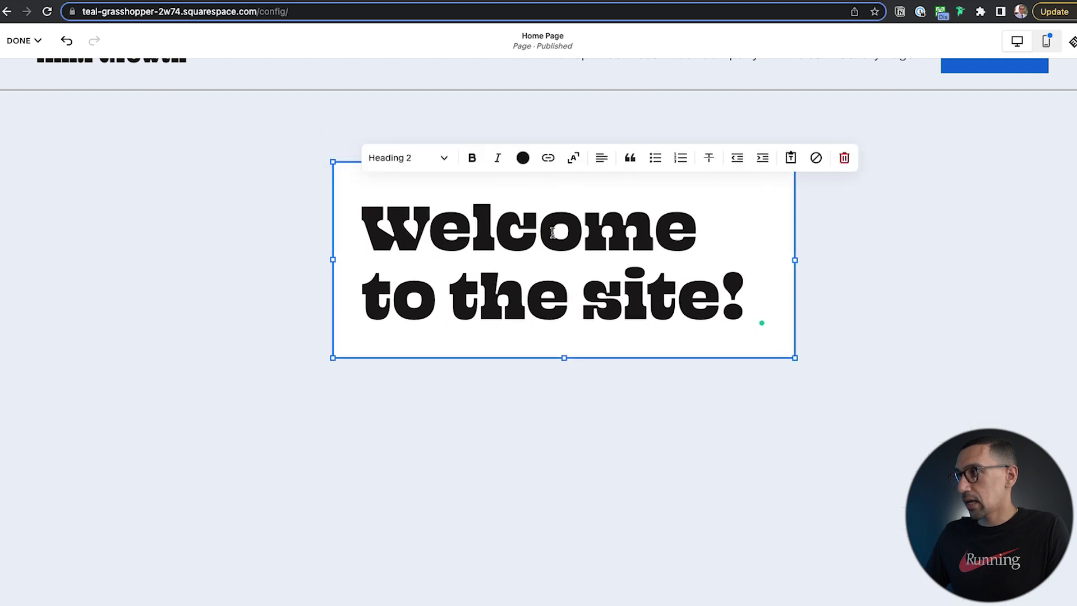
triple_click(559, 231)
key(super+shift+e)
click(567, 225)
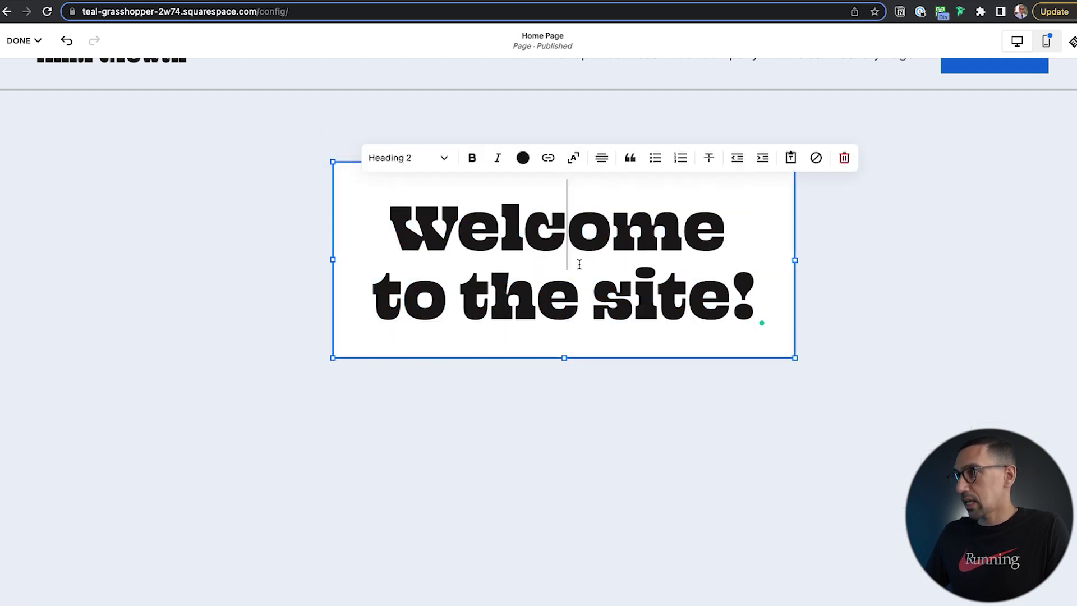
click(574, 163)
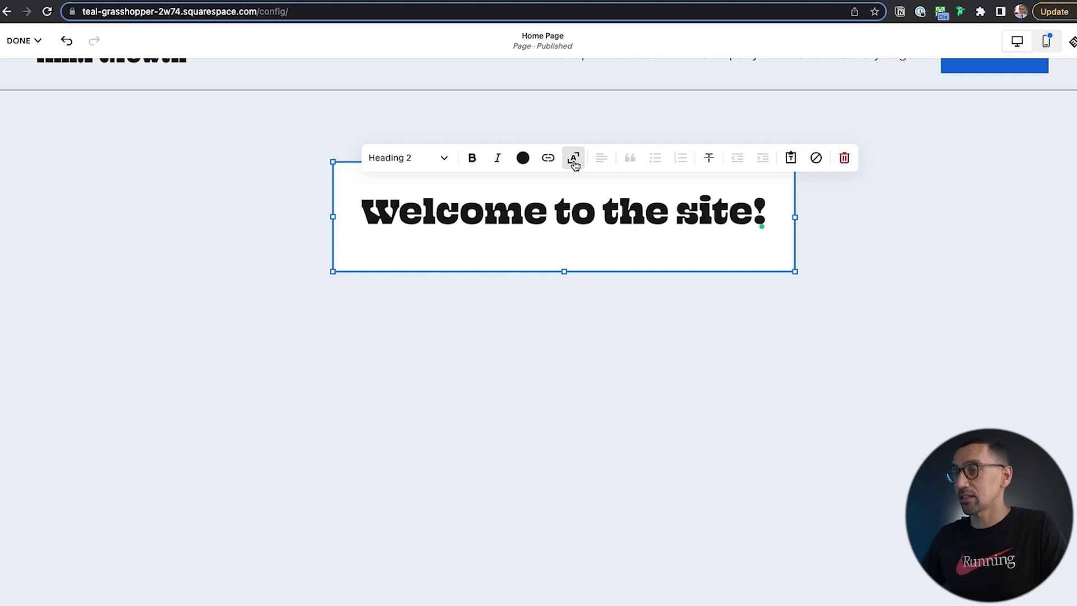
click(575, 164)
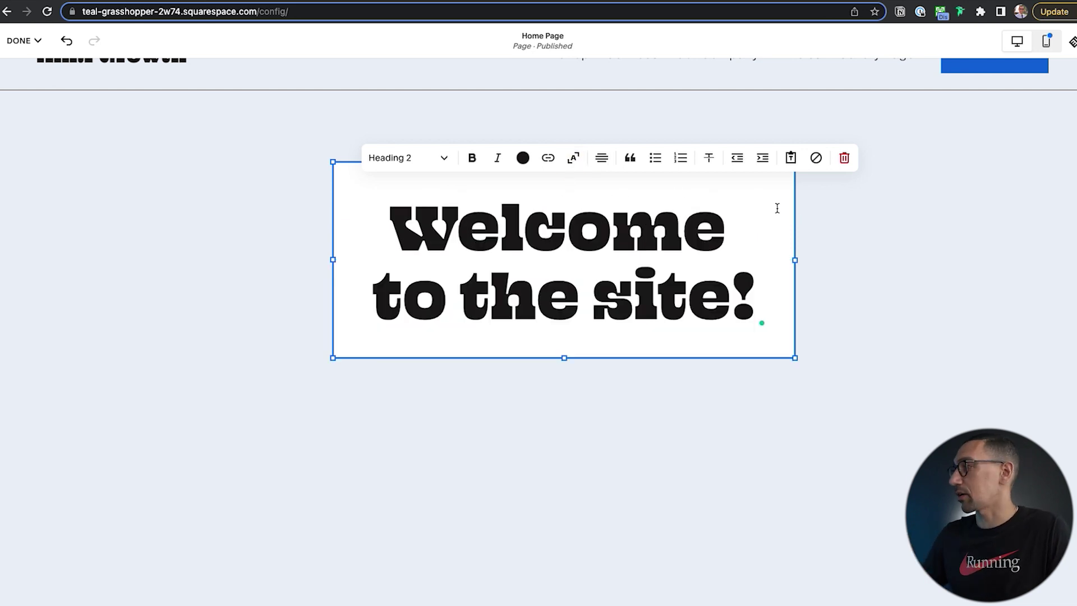
click(845, 252)
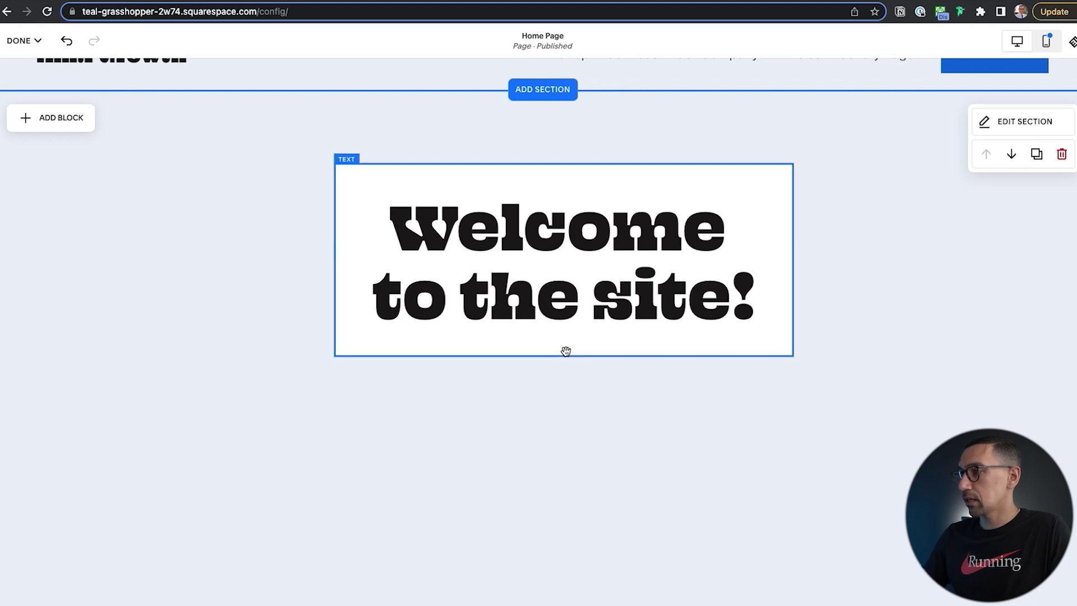
Add a LEARN MORE button block and drag it centred just below the heading.
click(26, 117)
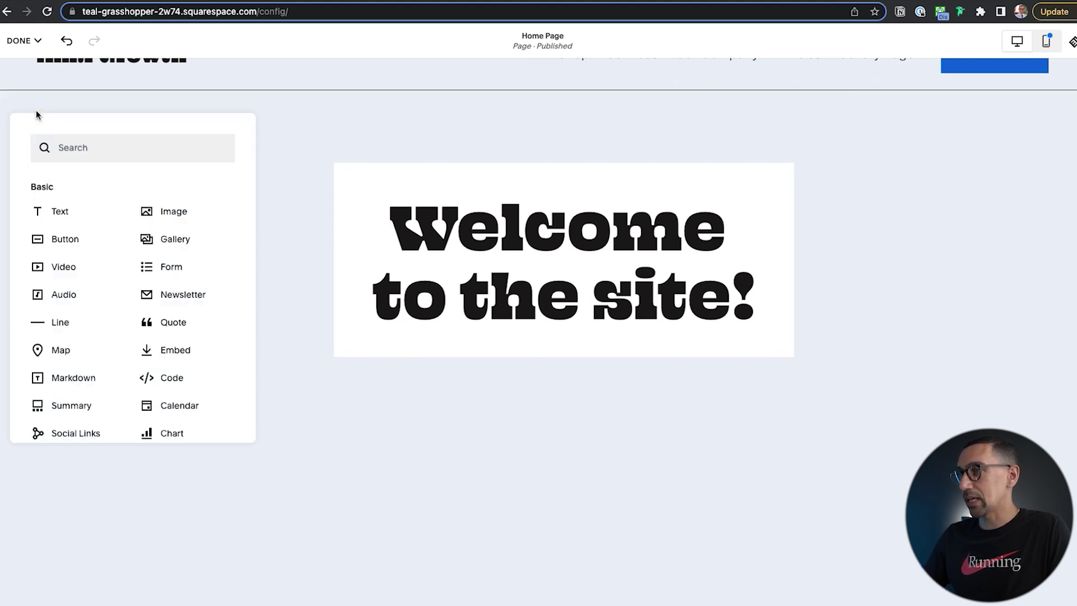
click(65, 238)
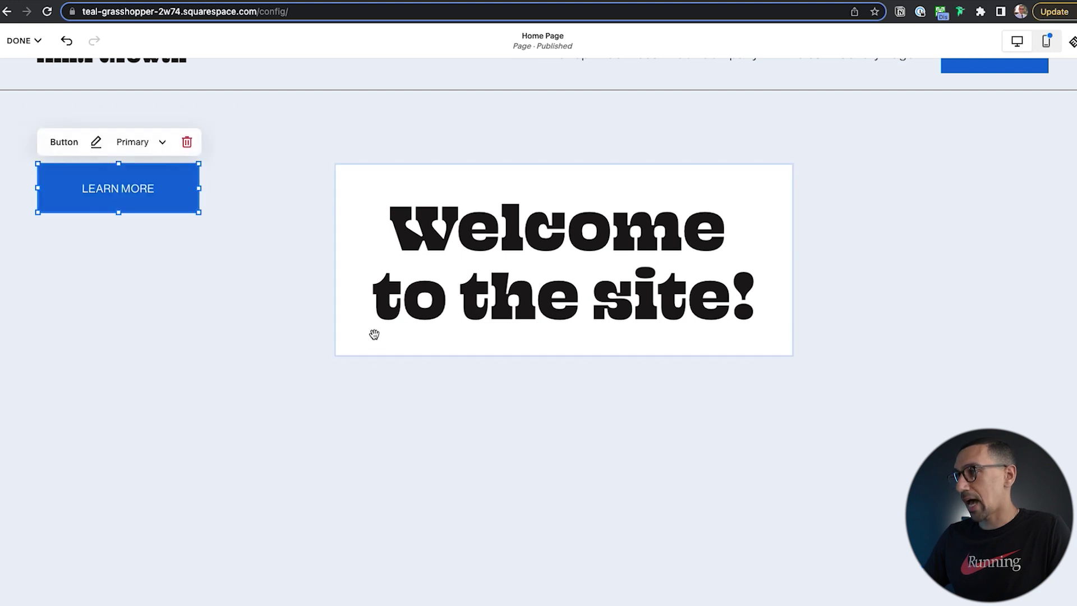
drag(170, 176, 627, 353)
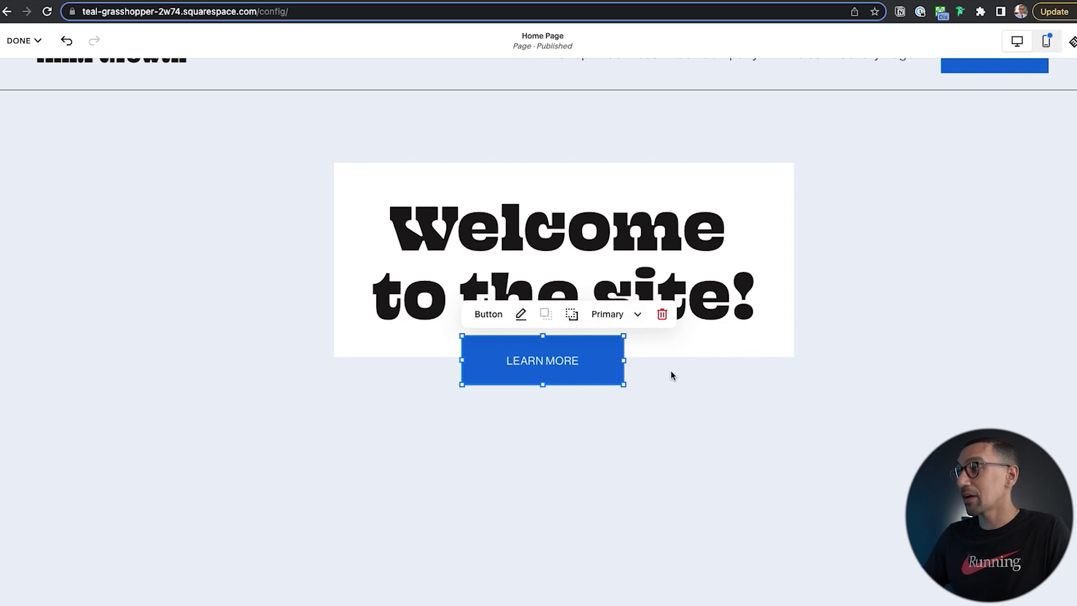
click(37, 115)
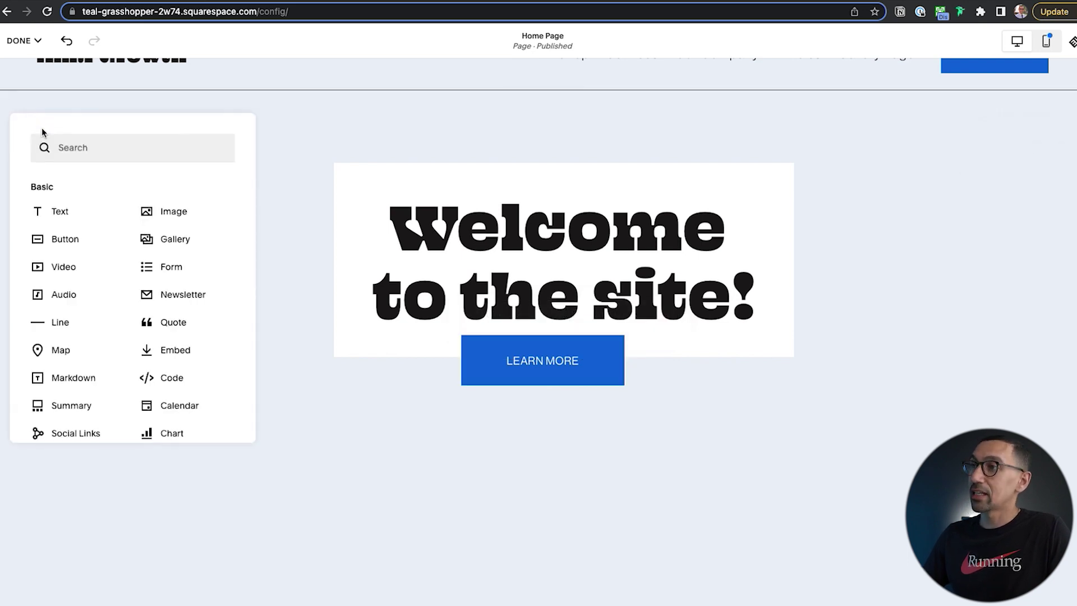
Add a second button in Secondary style and make it taller.
click(65, 239)
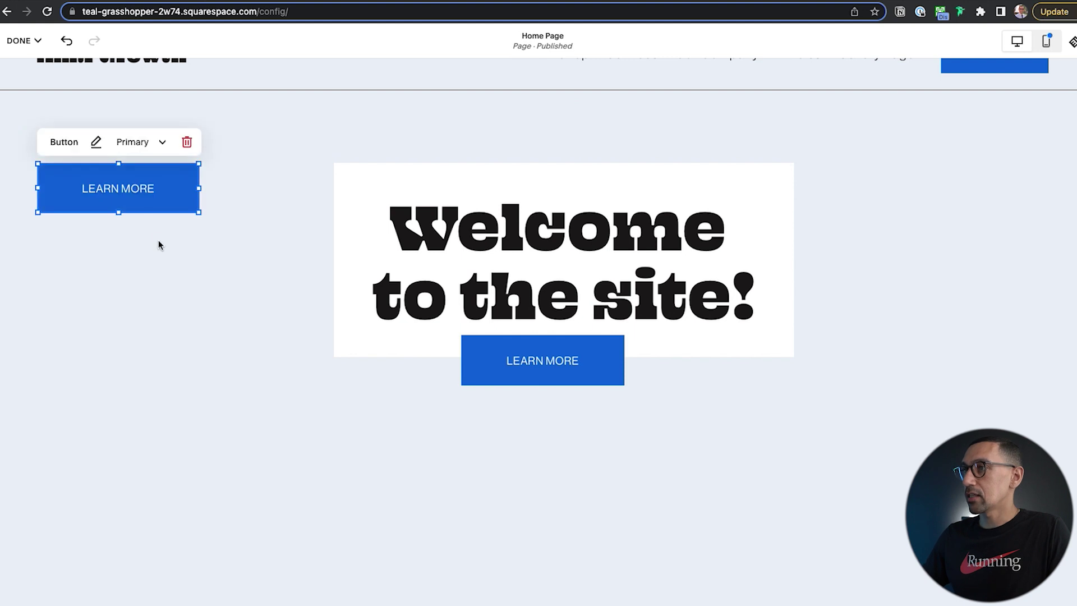
click(136, 143)
click(145, 210)
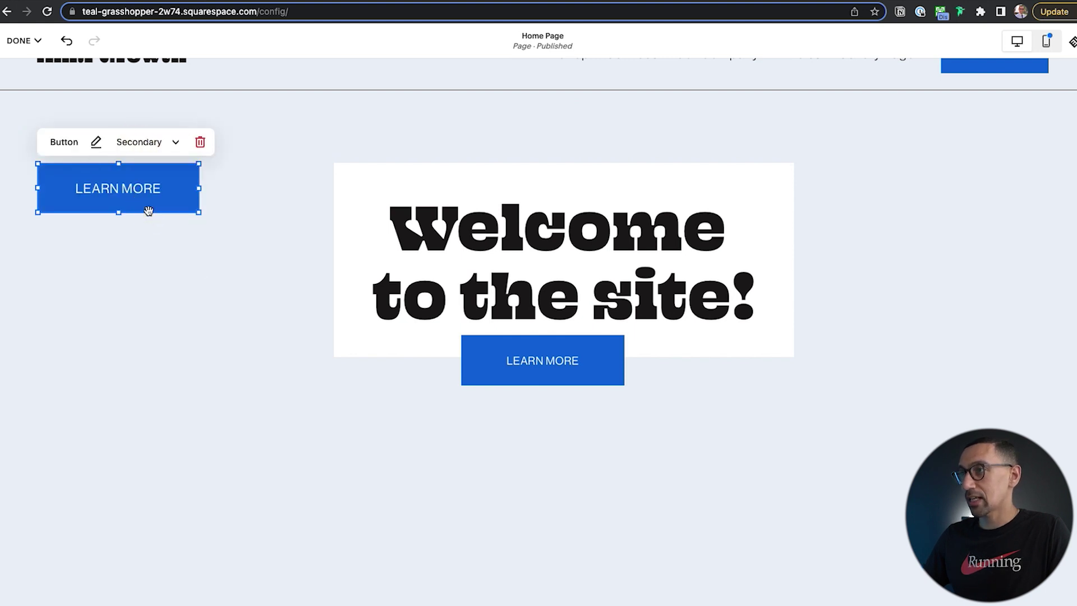
click(154, 151)
click(150, 247)
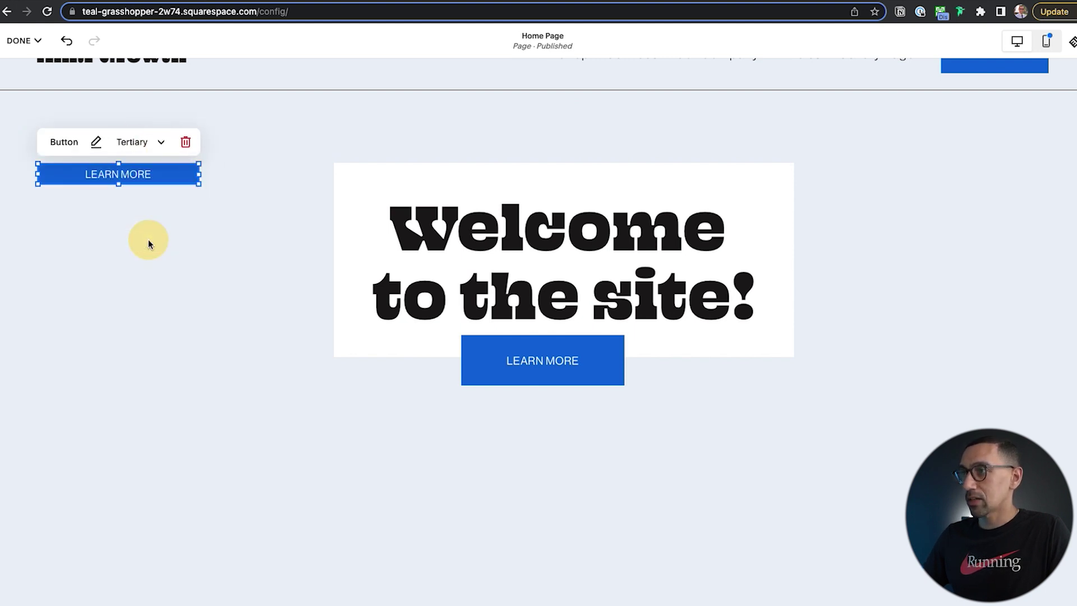
click(151, 151)
click(158, 211)
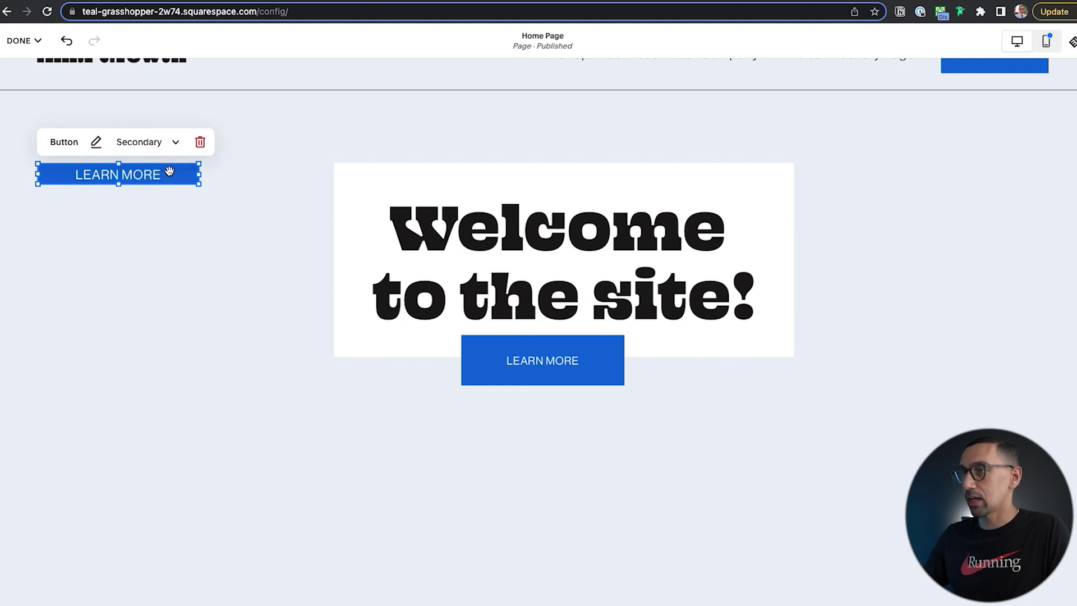
drag(118, 185, 120, 212)
Arrange both LEARN MORE buttons side by side beneath the widened heading.
drag(191, 179, 751, 351)
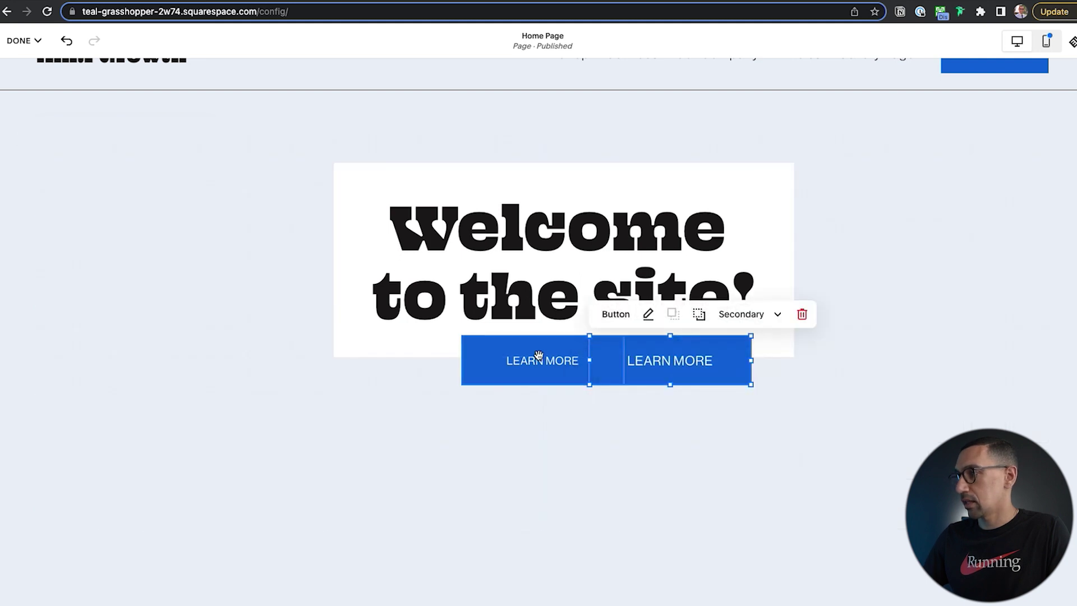
drag(538, 357, 452, 355)
drag(638, 364, 591, 363)
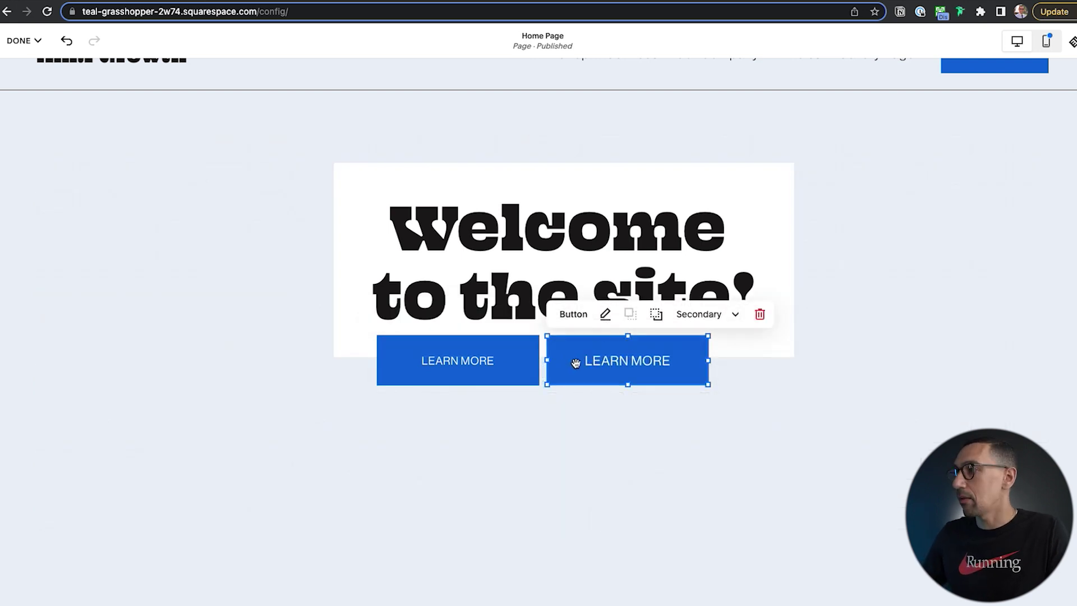
click(760, 392)
drag(776, 342, 755, 343)
click(940, 339)
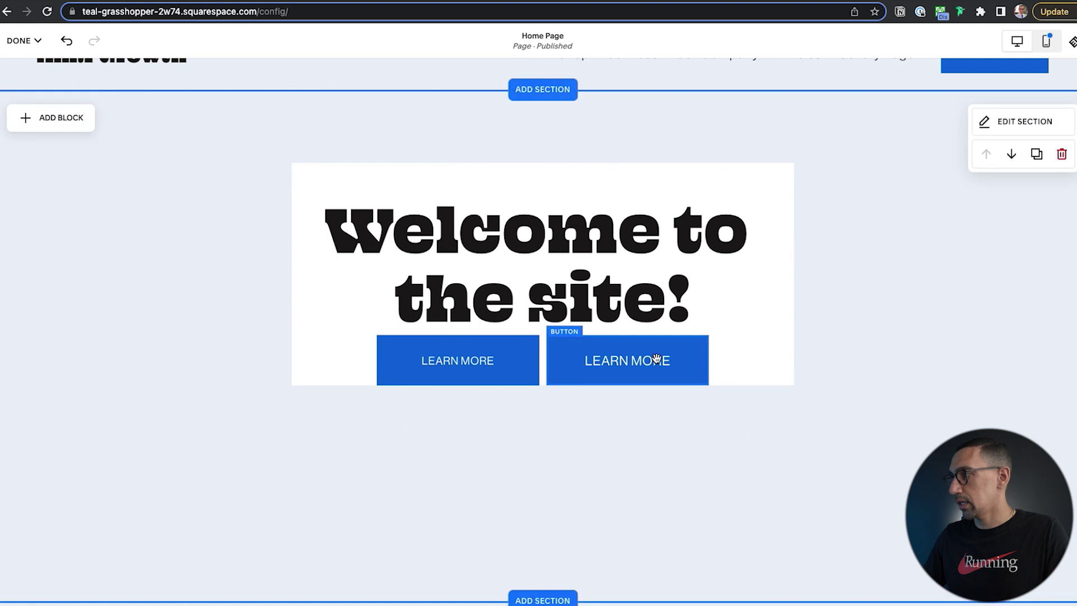
drag(685, 359, 685, 379)
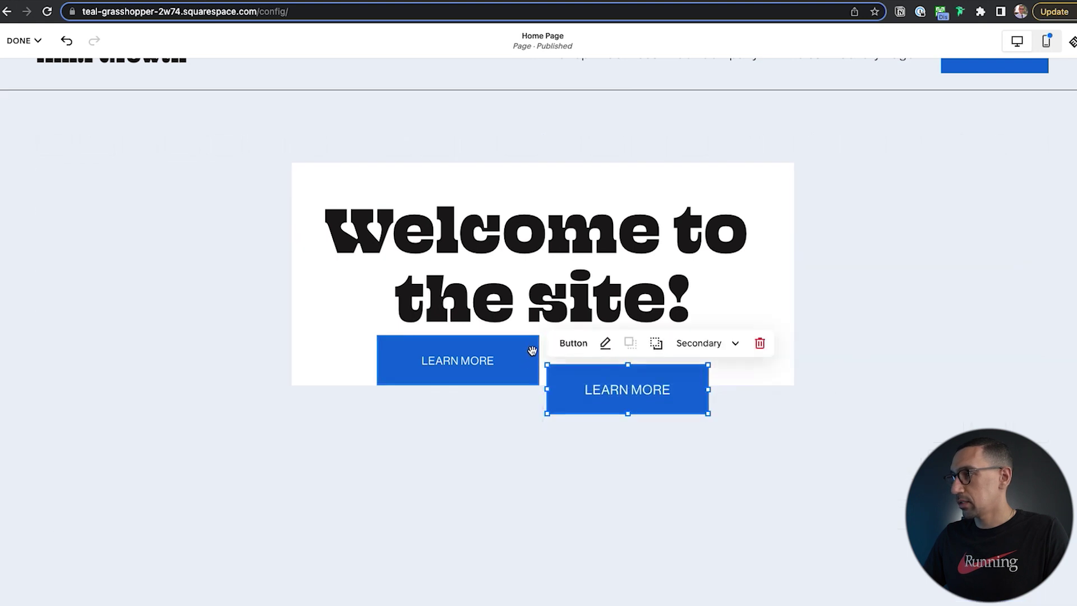
drag(517, 343, 517, 372)
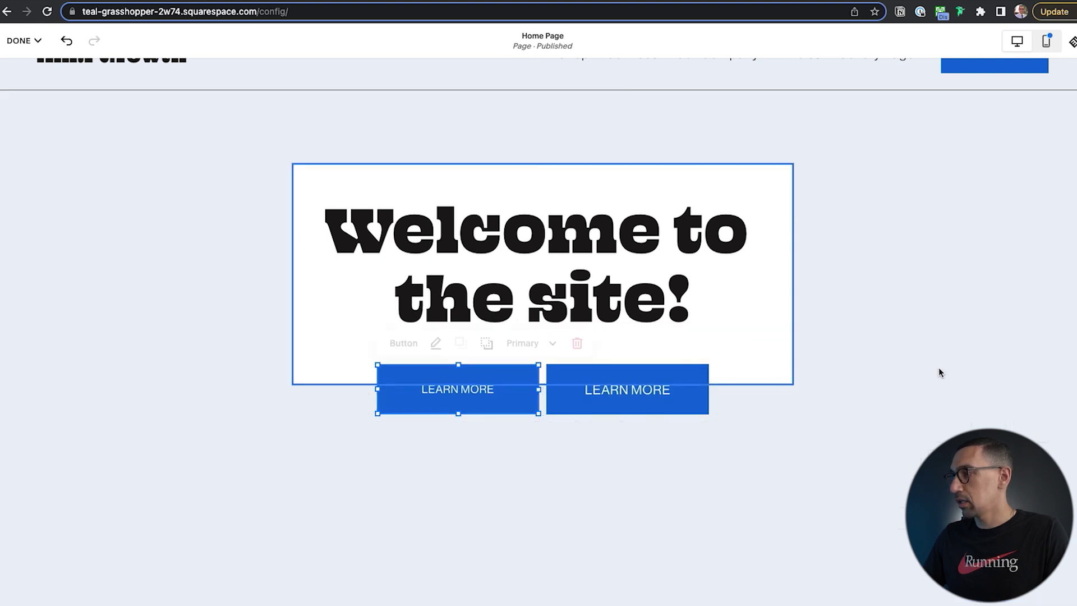
scroll(876, 359, up, 2)
Change the left button's text to 'Book A Call', keeping the right one as LEARN MORE.
scroll(876, 352, down, 5)
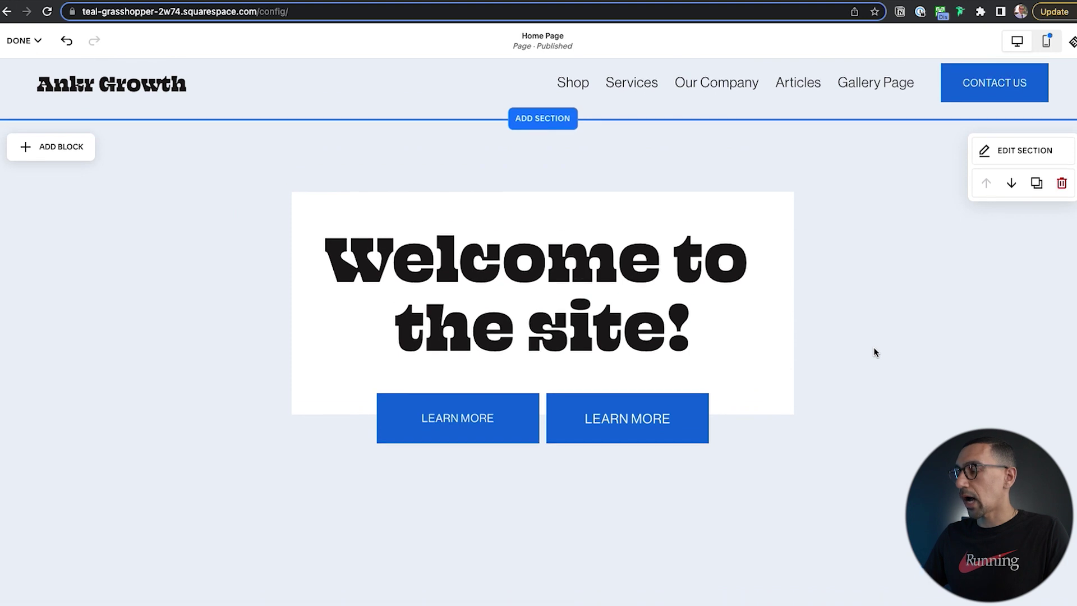
scroll(876, 352, up, 5)
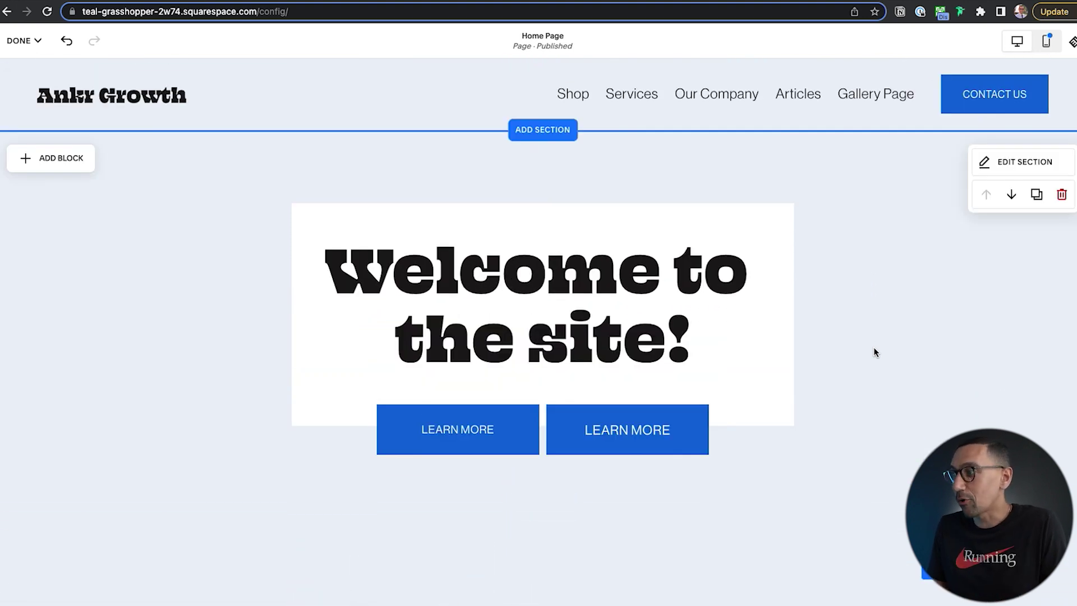
click(630, 429)
triple_click(781, 381)
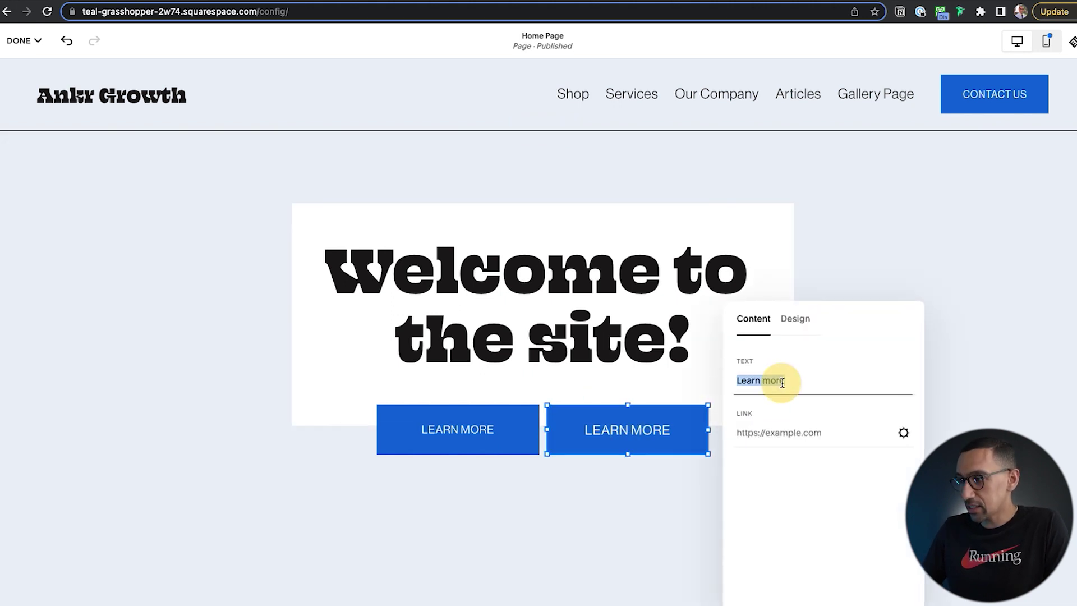
click(470, 429)
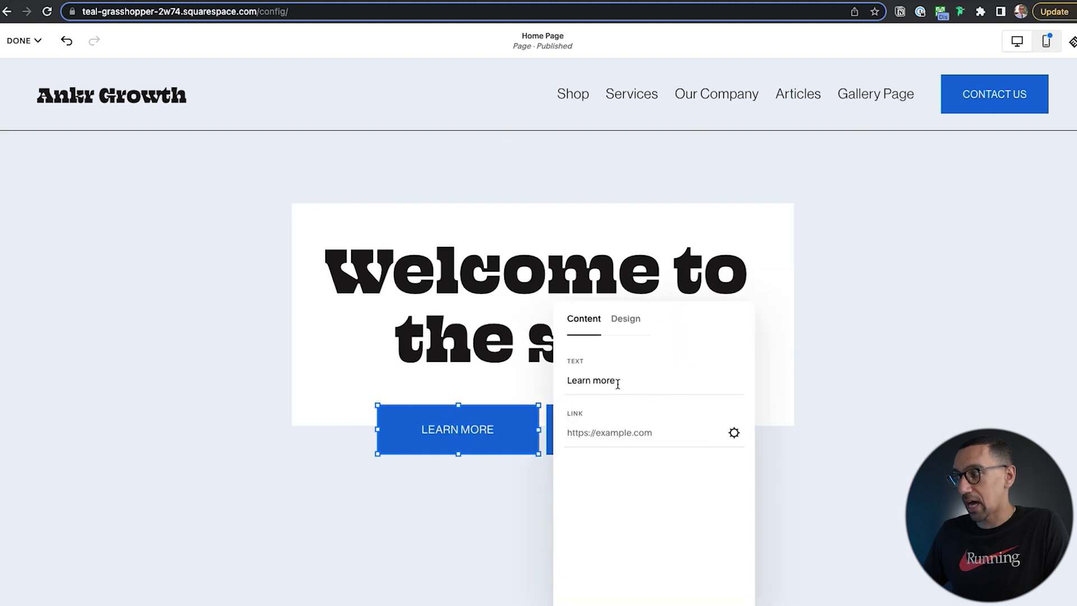
triple_click(617, 384)
text(Book A)
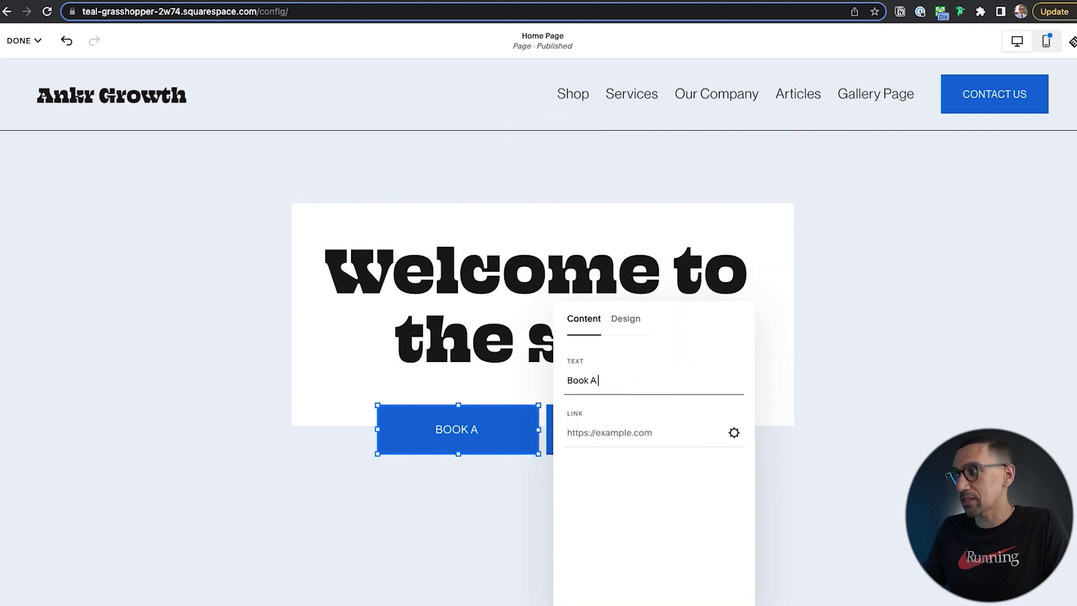
text( Call)
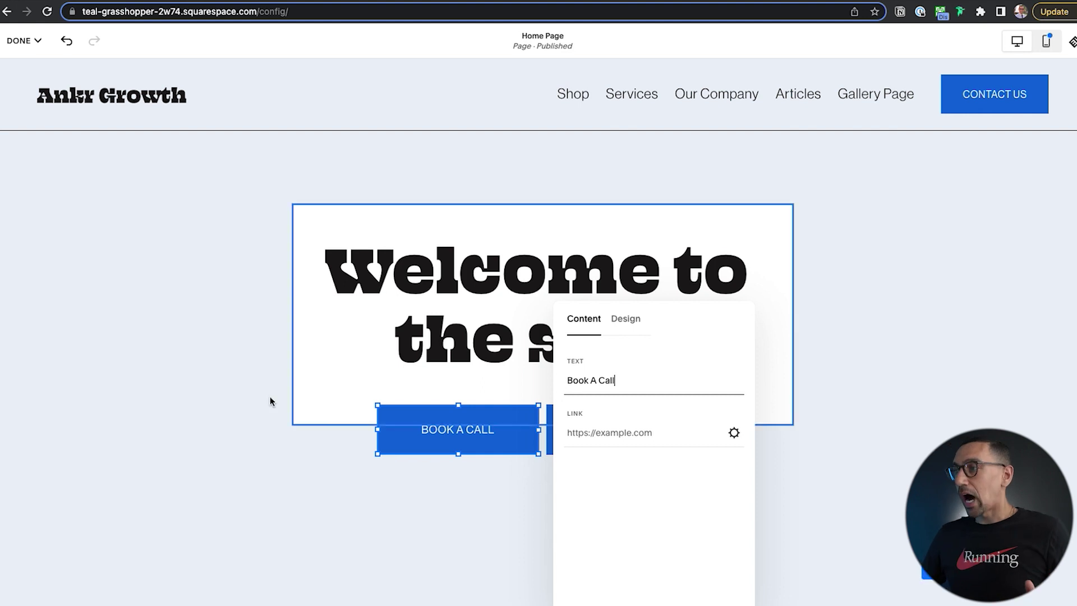
click(271, 402)
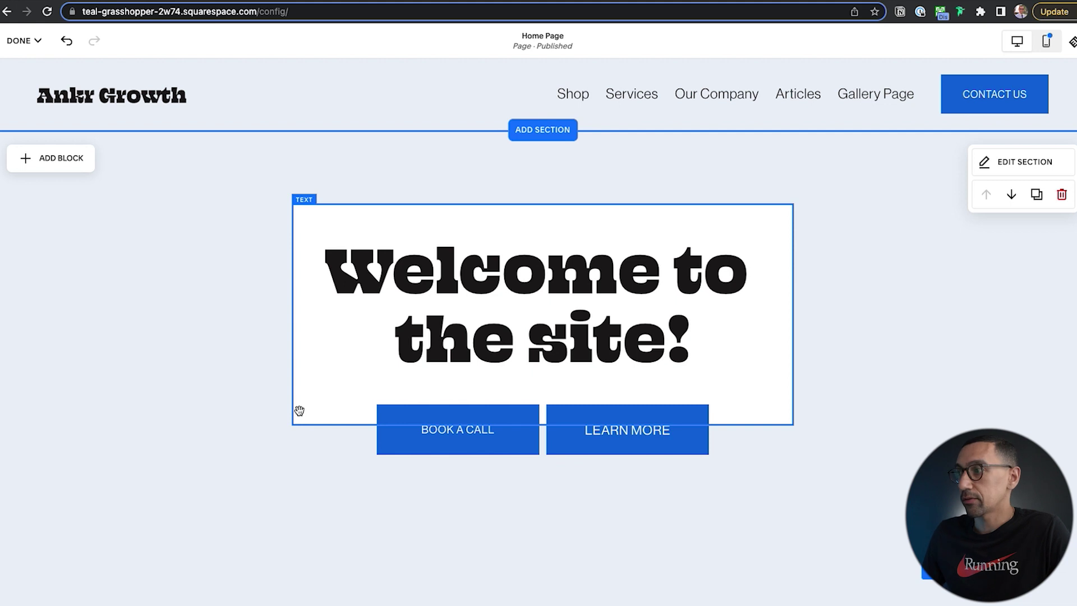
scroll(423, 439, down, 10)
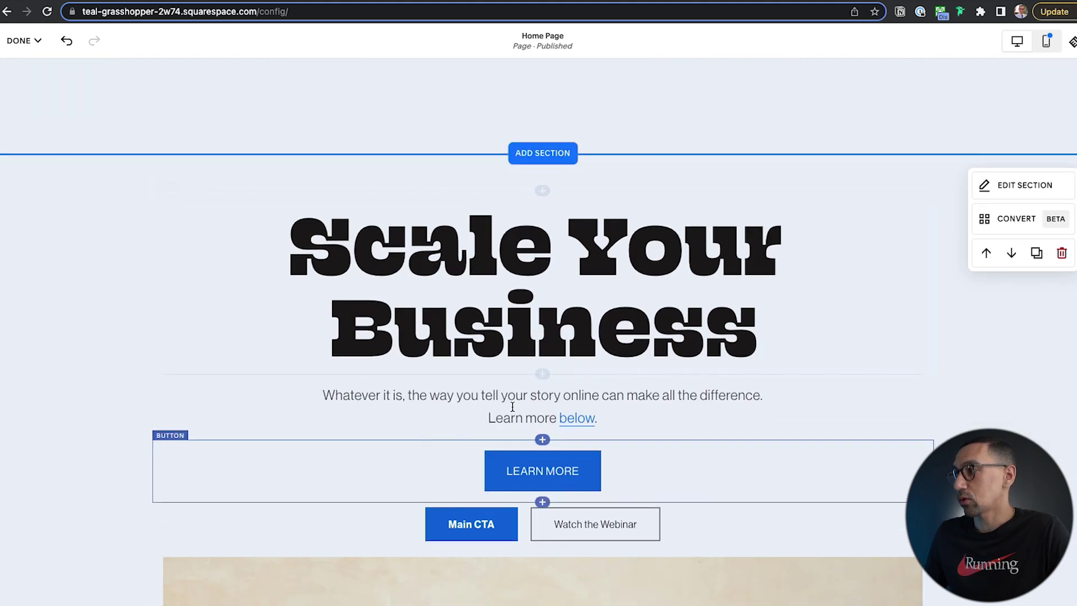
click(440, 271)
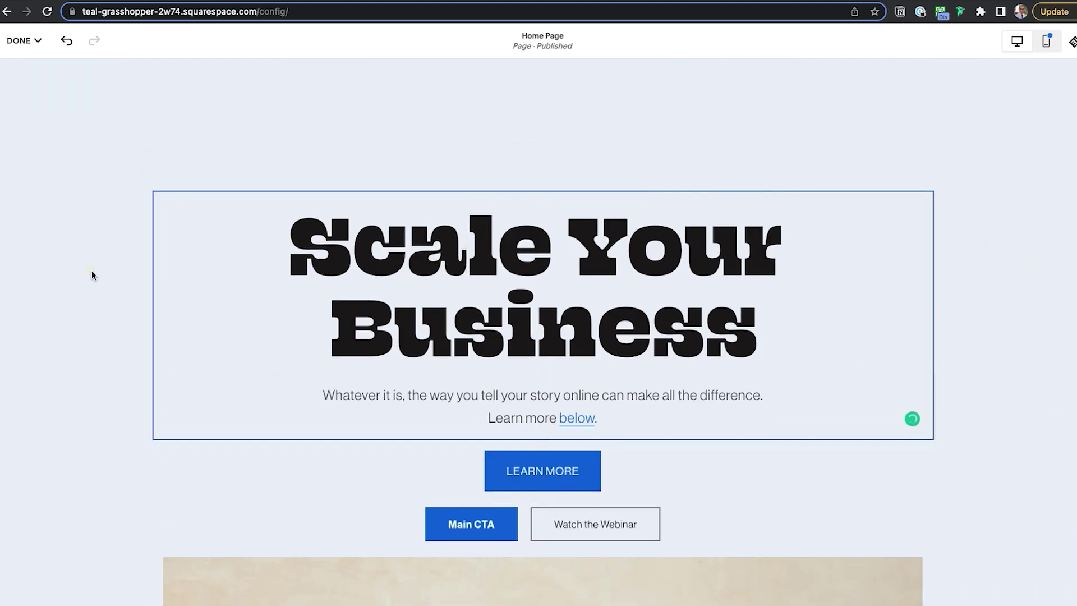
click(541, 439)
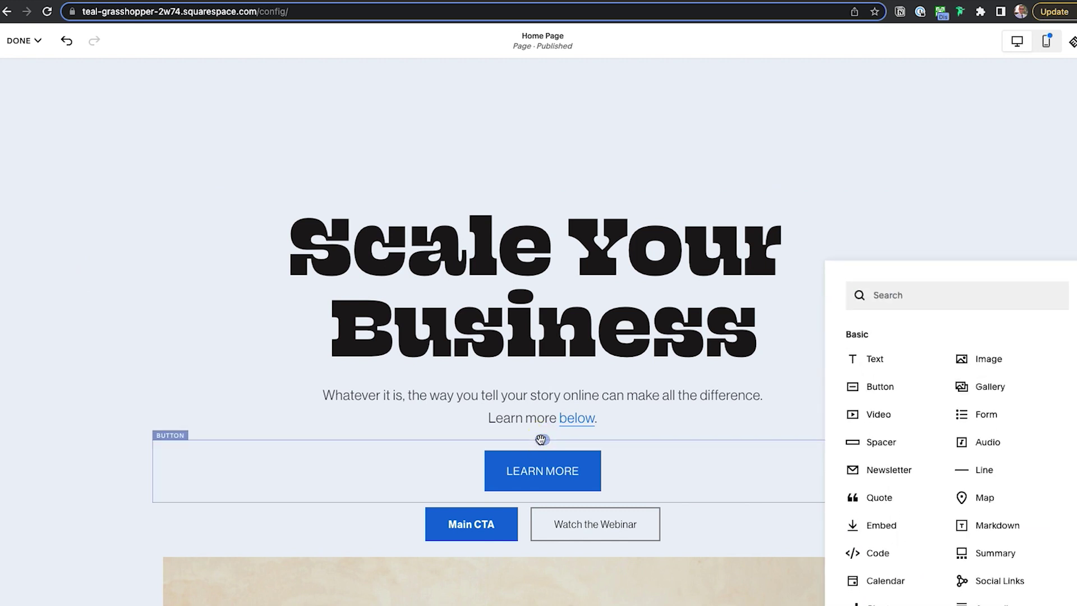
click(508, 396)
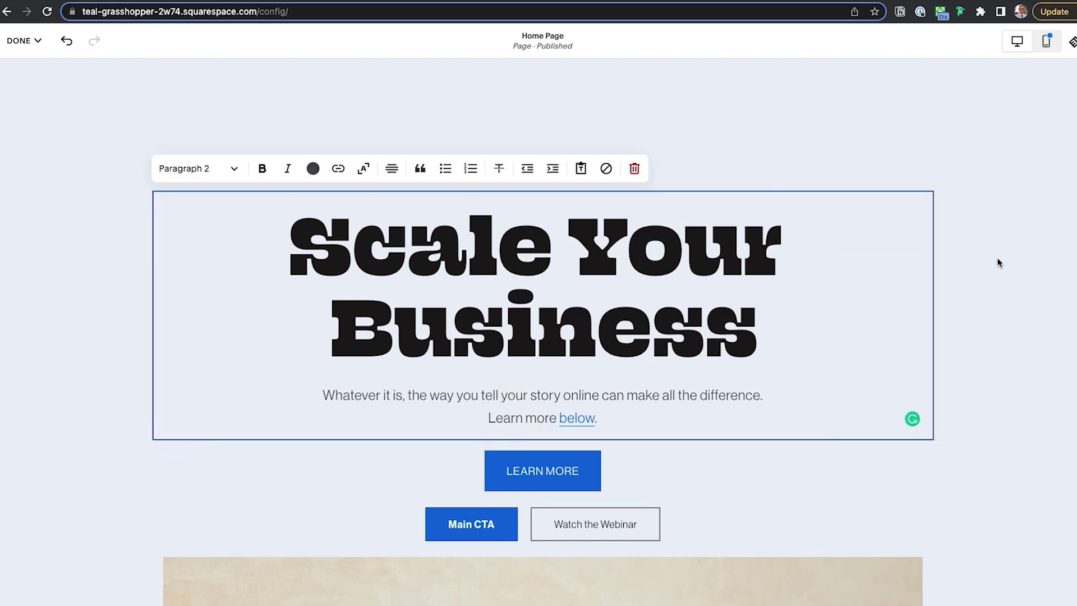
click(998, 263)
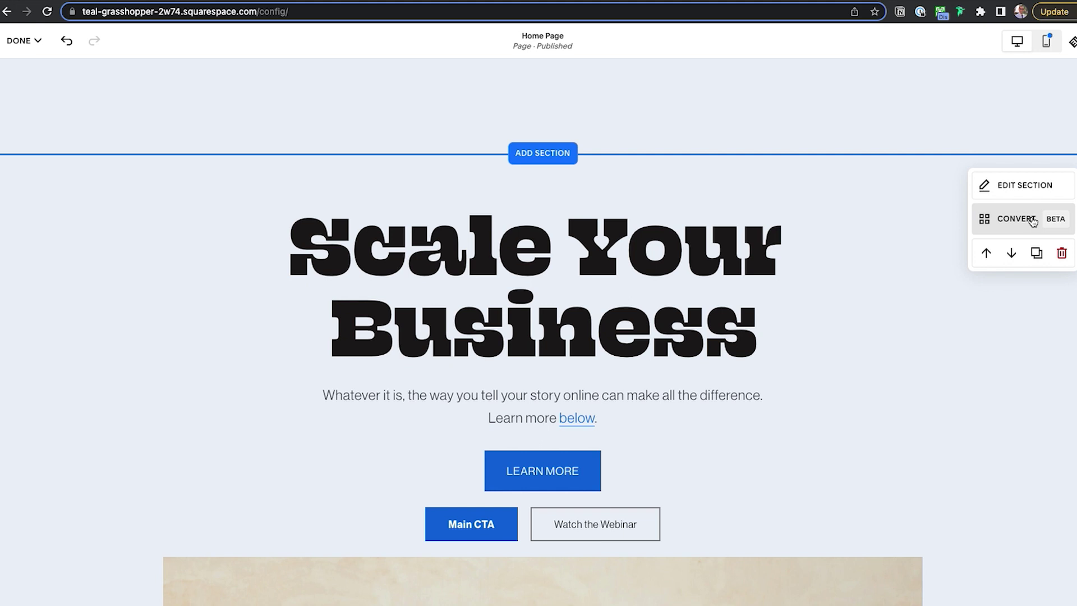
click(1033, 219)
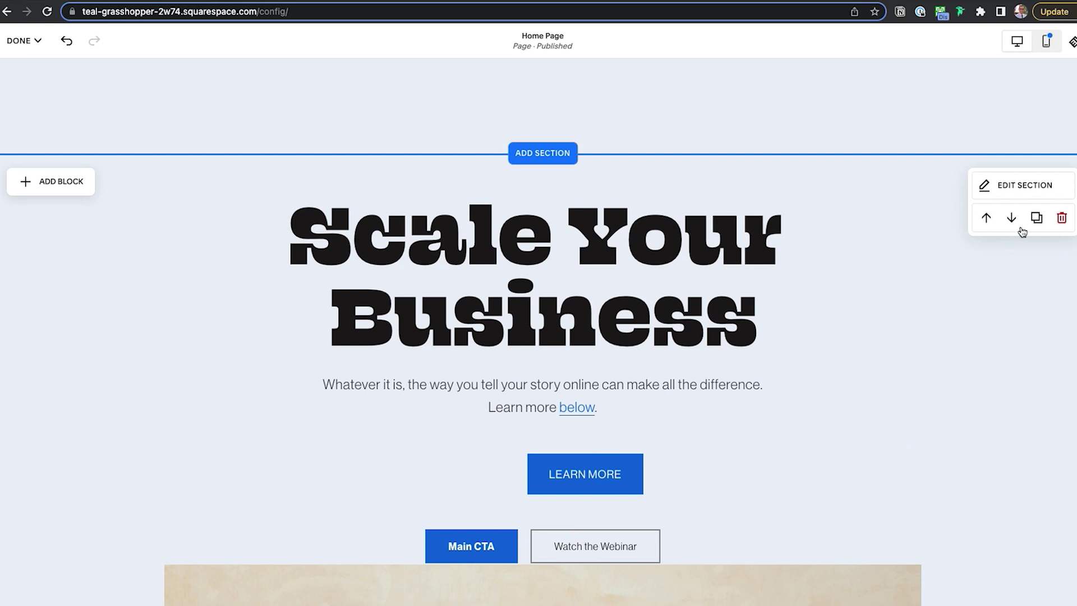
click(1038, 185)
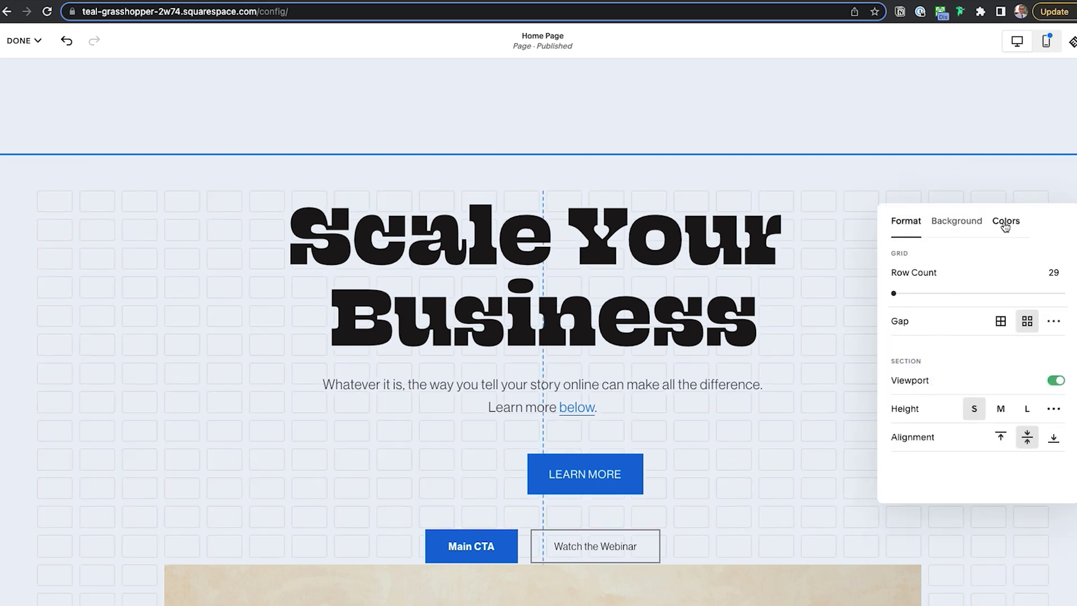
click(1005, 224)
scroll(937, 385, down, 5)
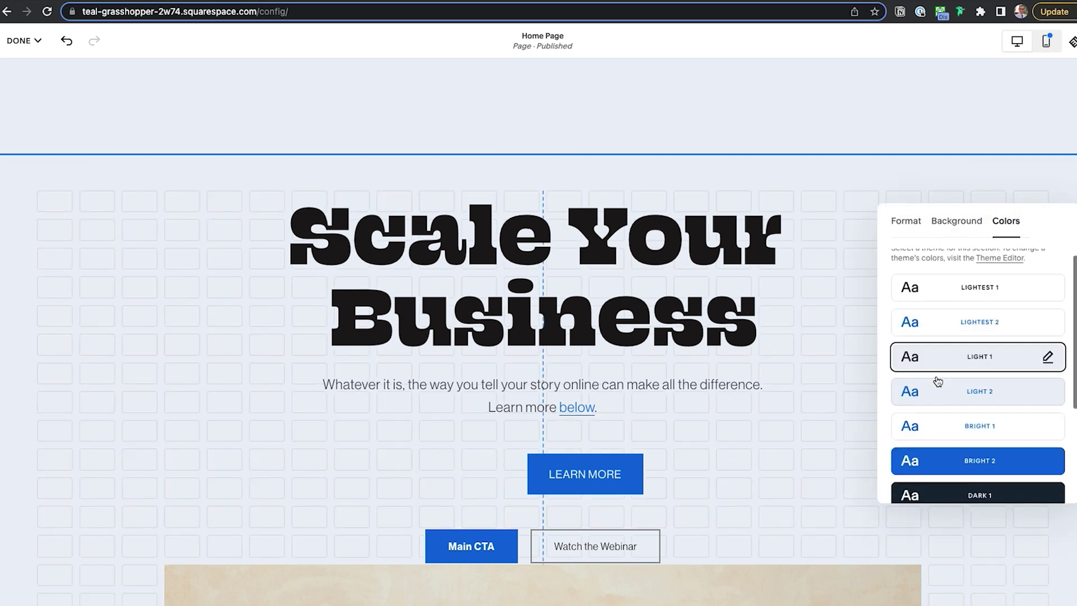
click(970, 223)
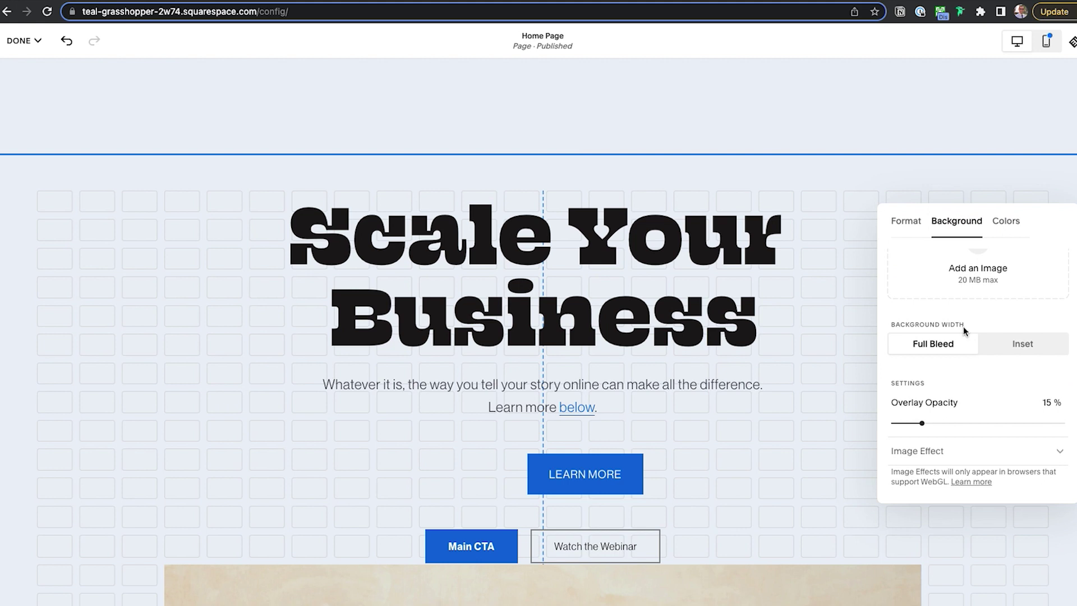
click(911, 221)
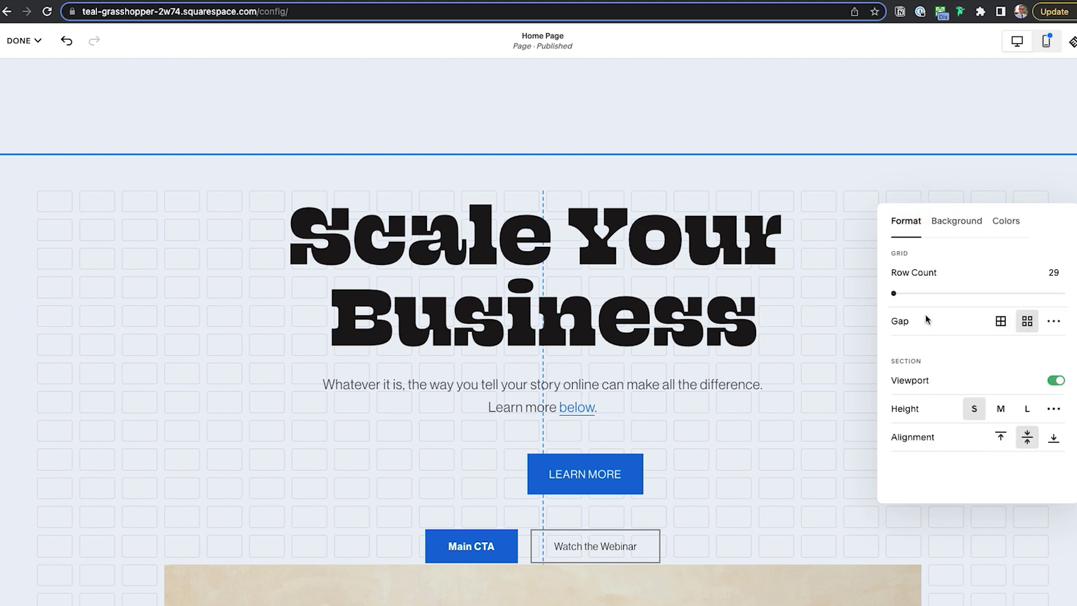
click(1053, 321)
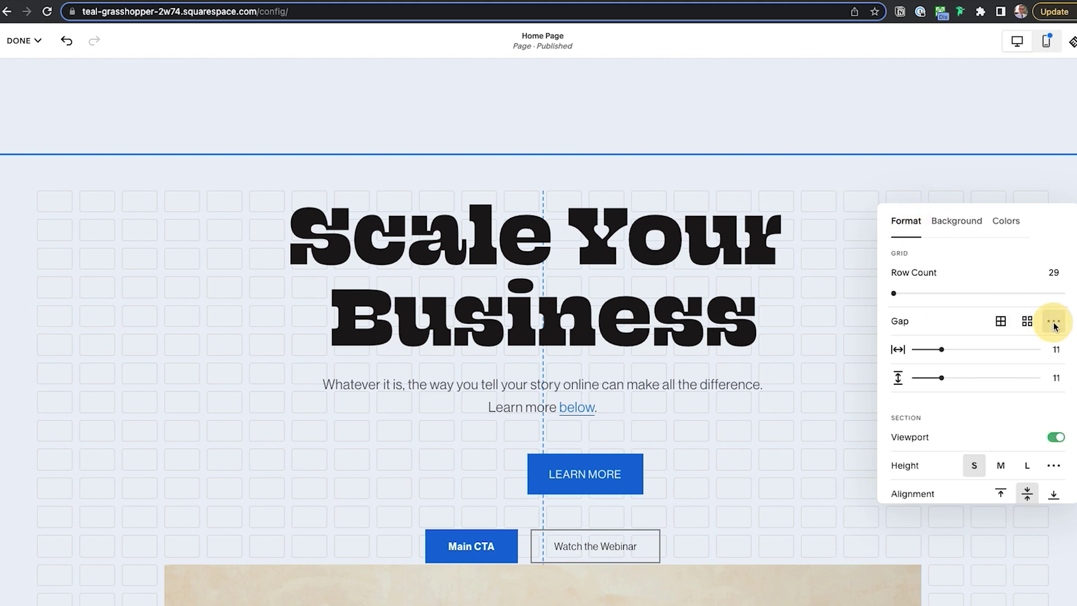
scroll(729, 337, down, 15)
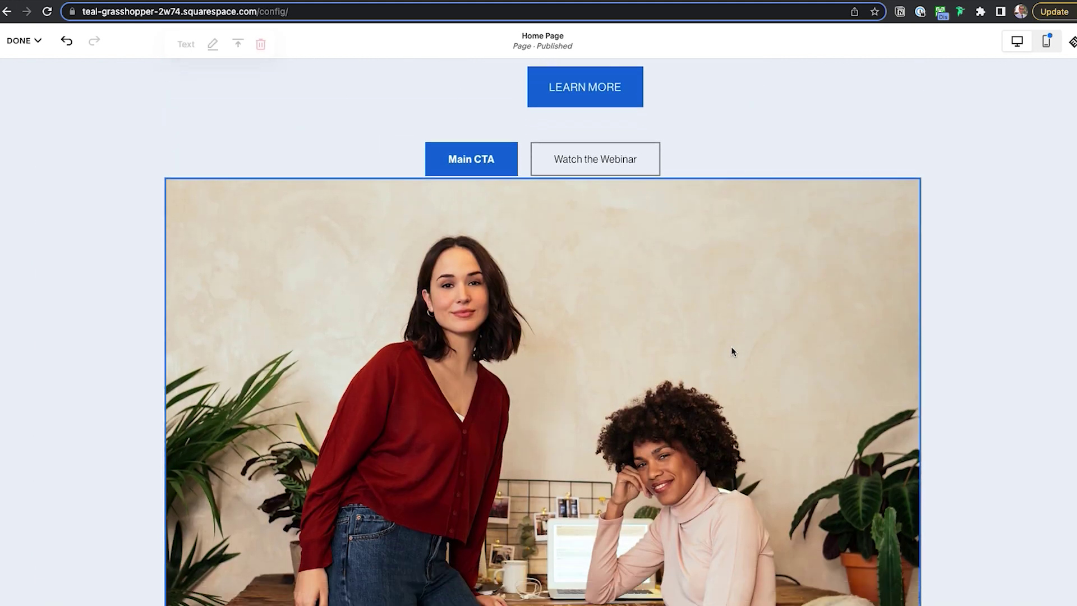
scroll(731, 348, up, 10)
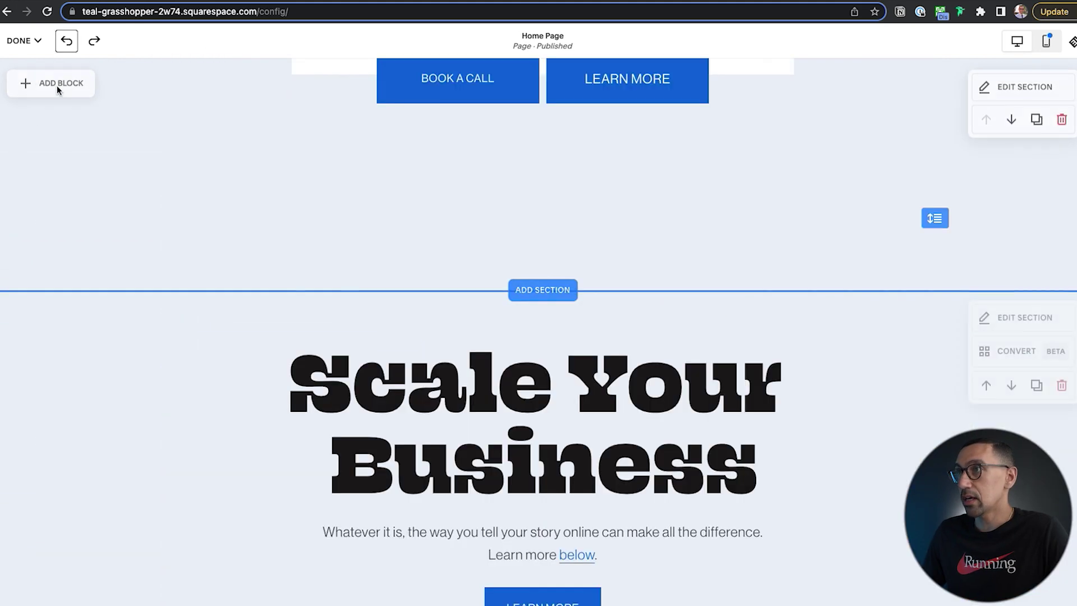
click(78, 42)
click(78, 42)
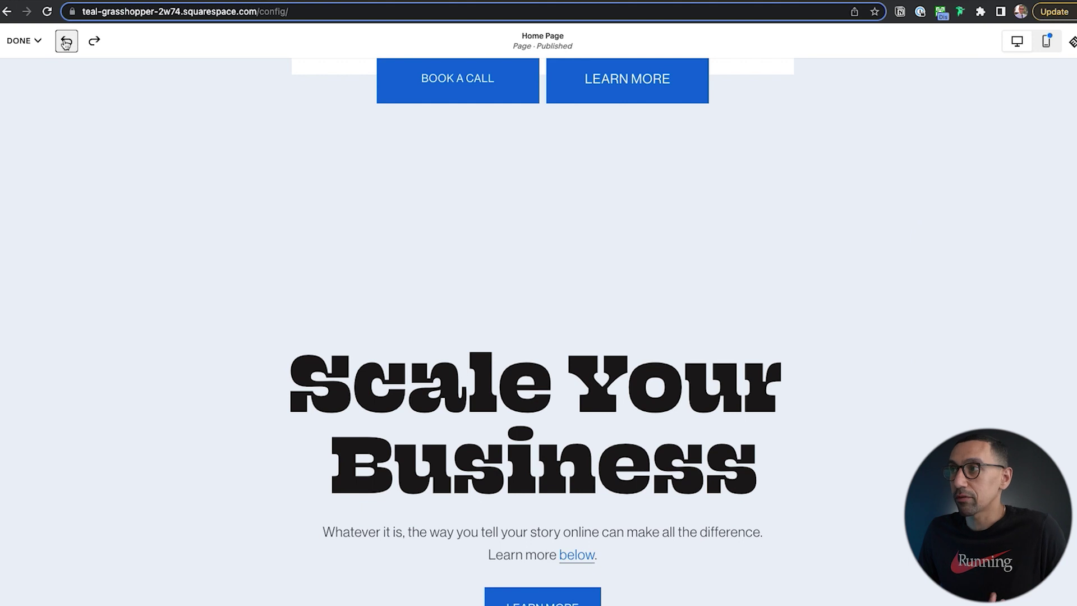
click(22, 40)
click(30, 60)
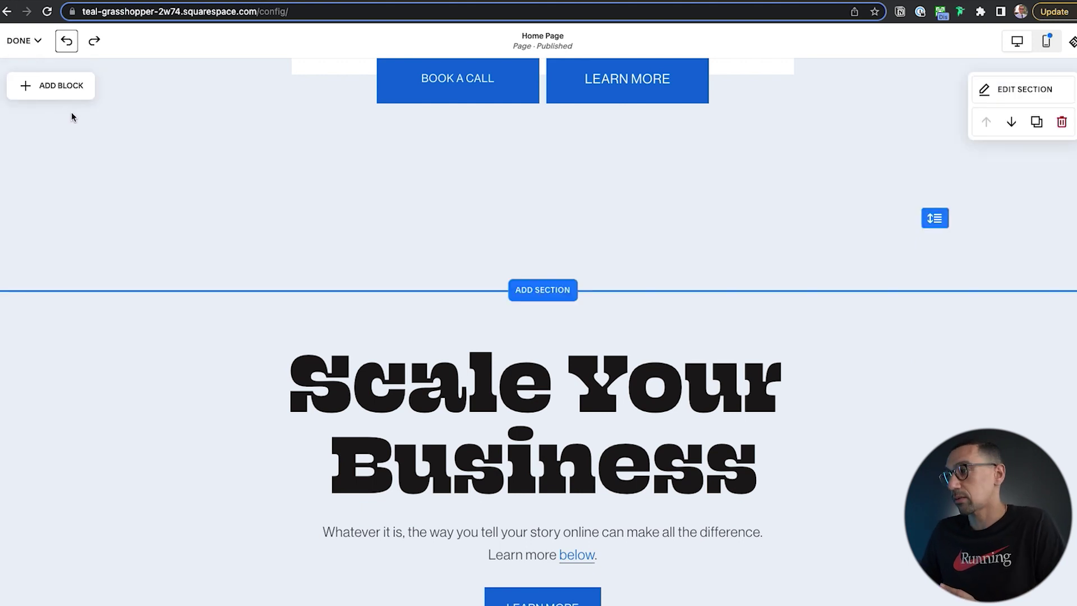
scroll(576, 367, down, 2)
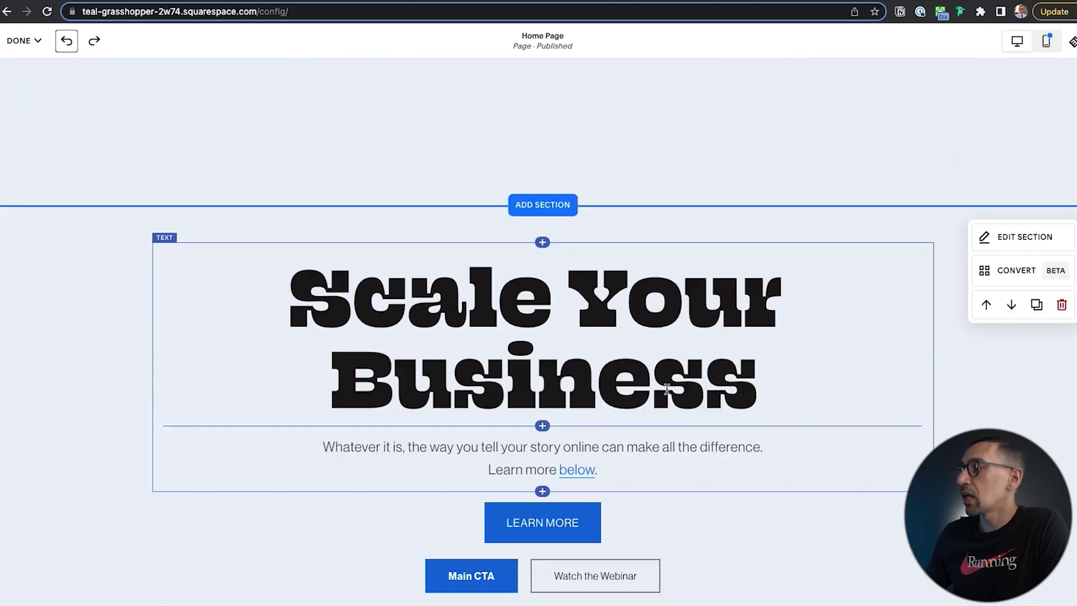
scroll(666, 389, up, 8)
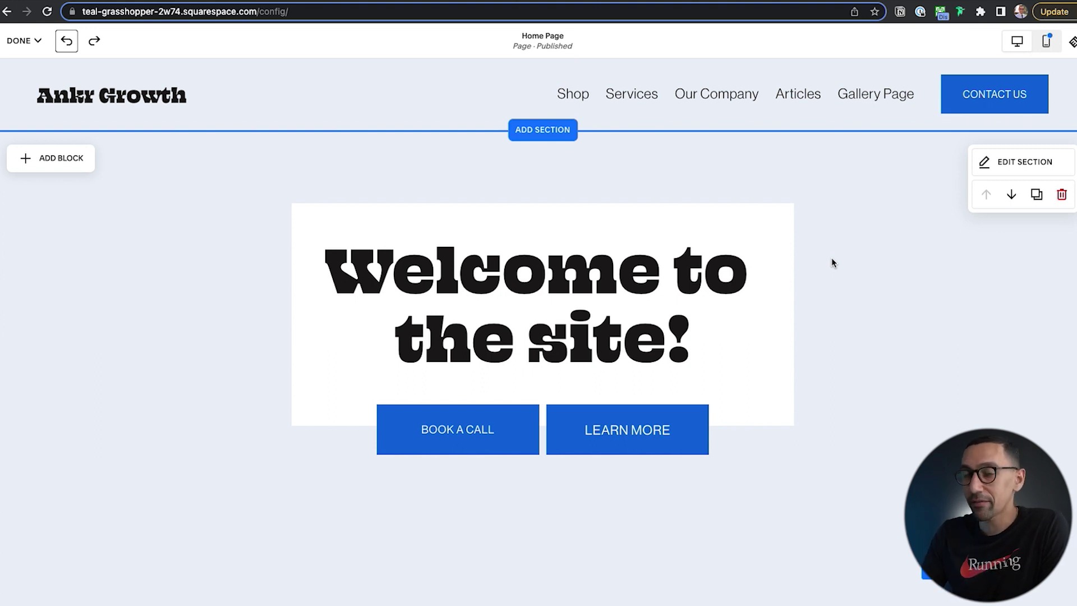
Switch to Mobile View and try narrowing the BOOK A CALL button.
click(1048, 42)
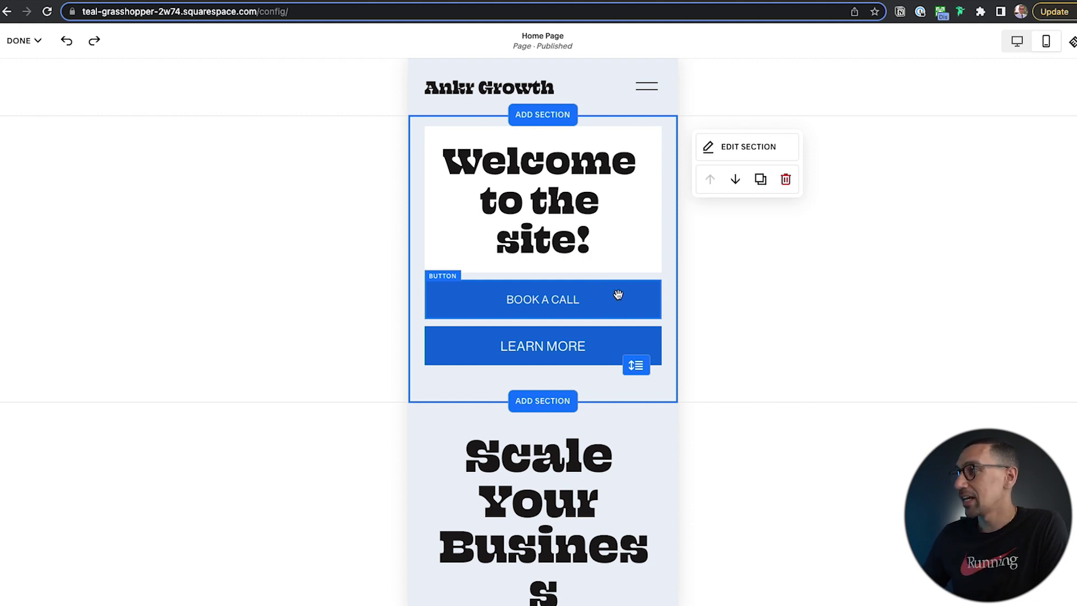
click(617, 295)
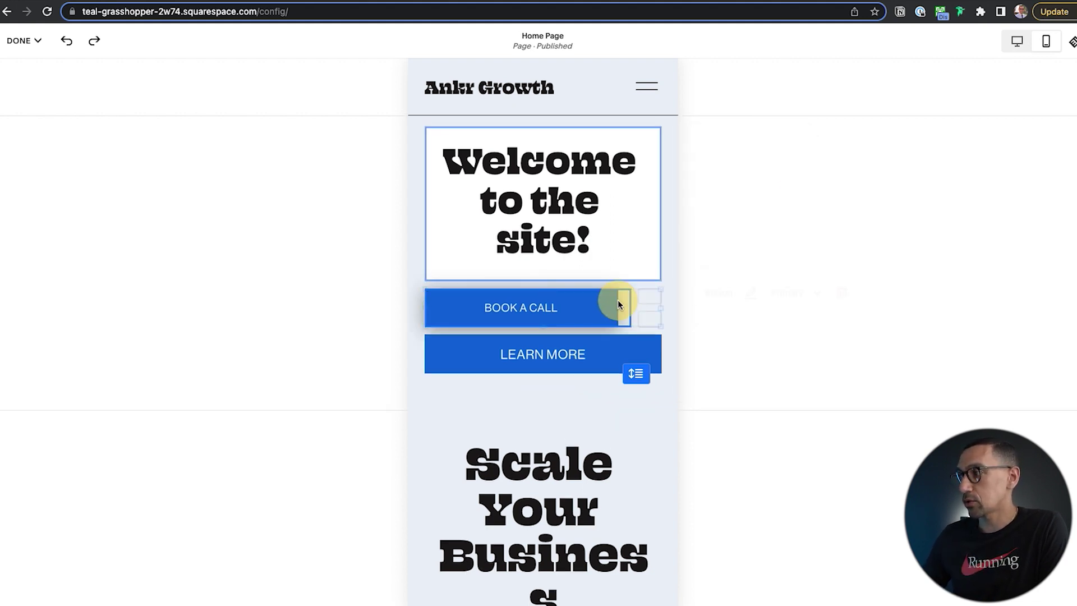
drag(618, 304, 621, 303)
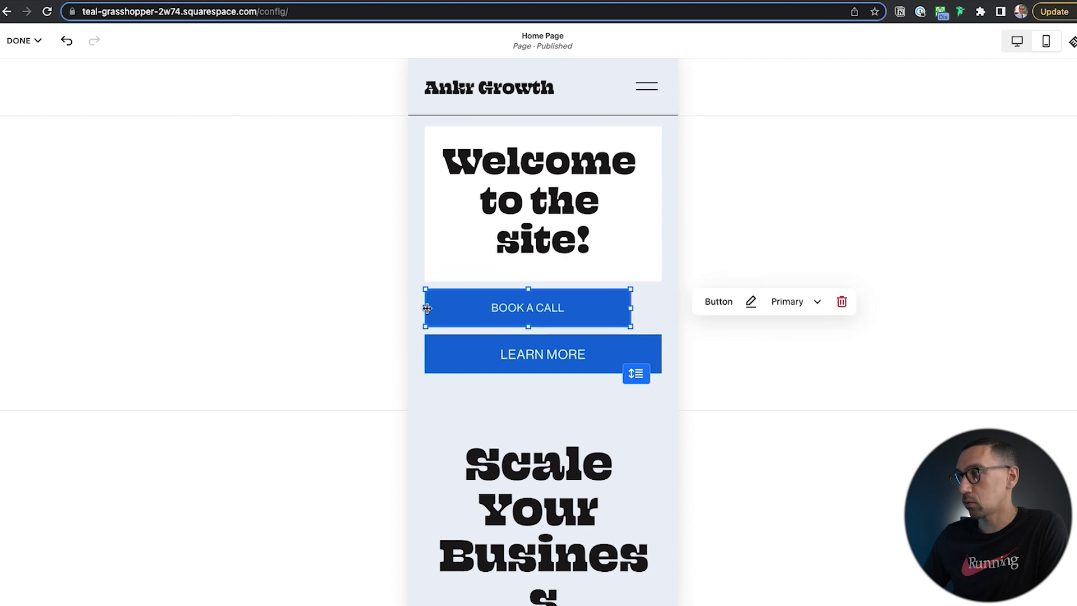
drag(427, 308, 456, 310)
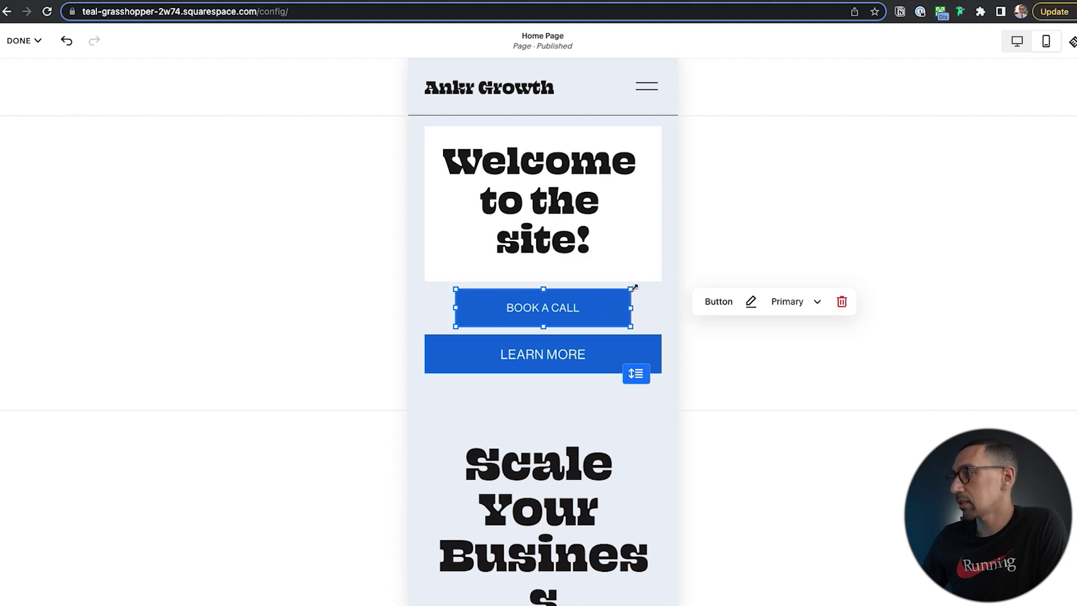
click(631, 307)
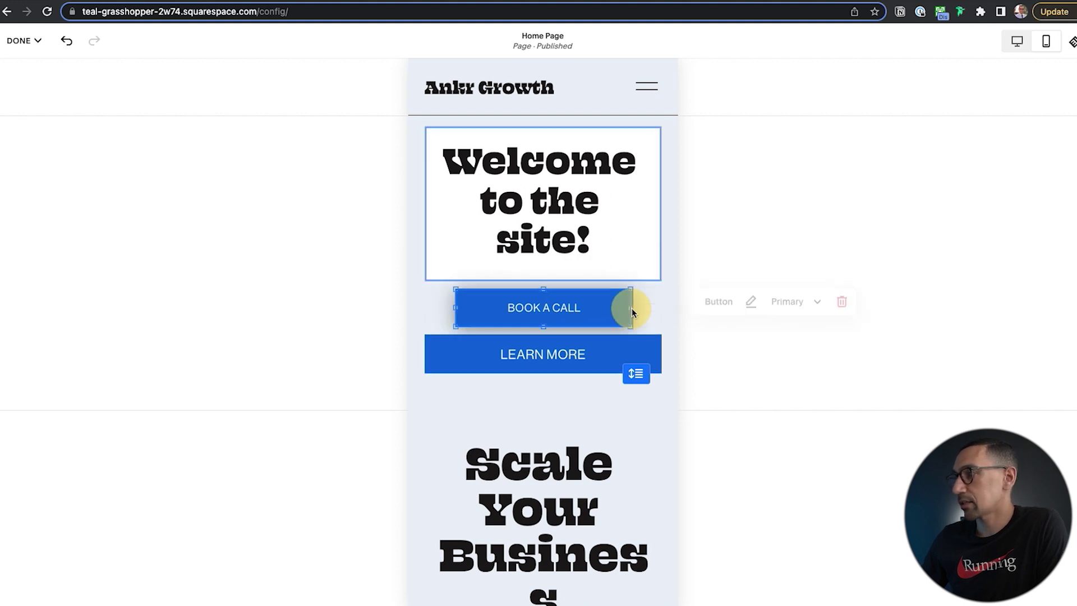
Undo the resizes to restore BOOK A CALL to full width, then make the hero taller.
click(66, 45)
click(66, 45)
click(66, 48)
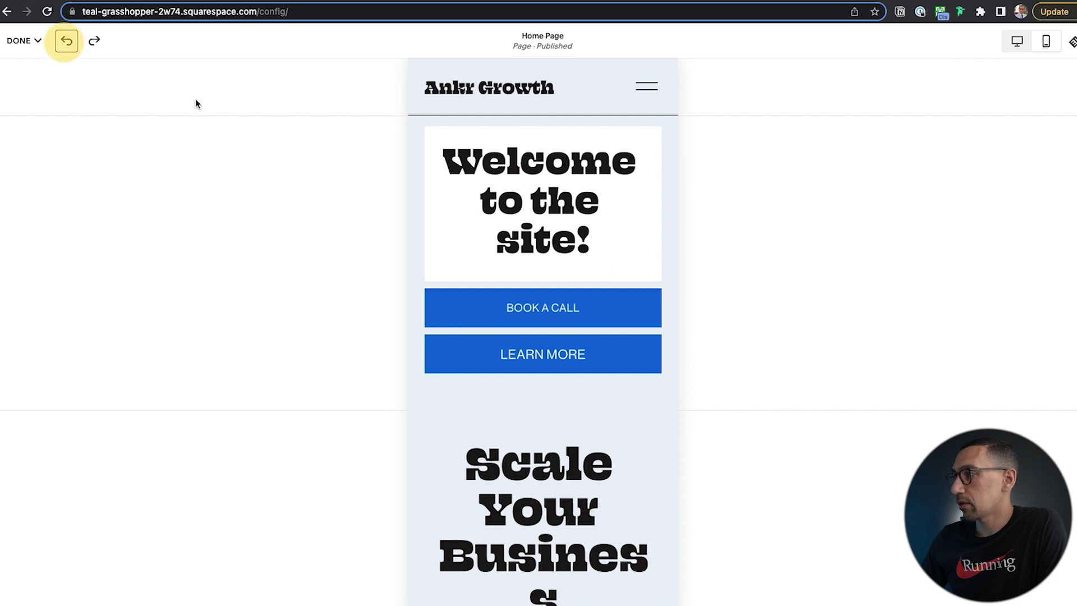
drag(632, 374, 634, 466)
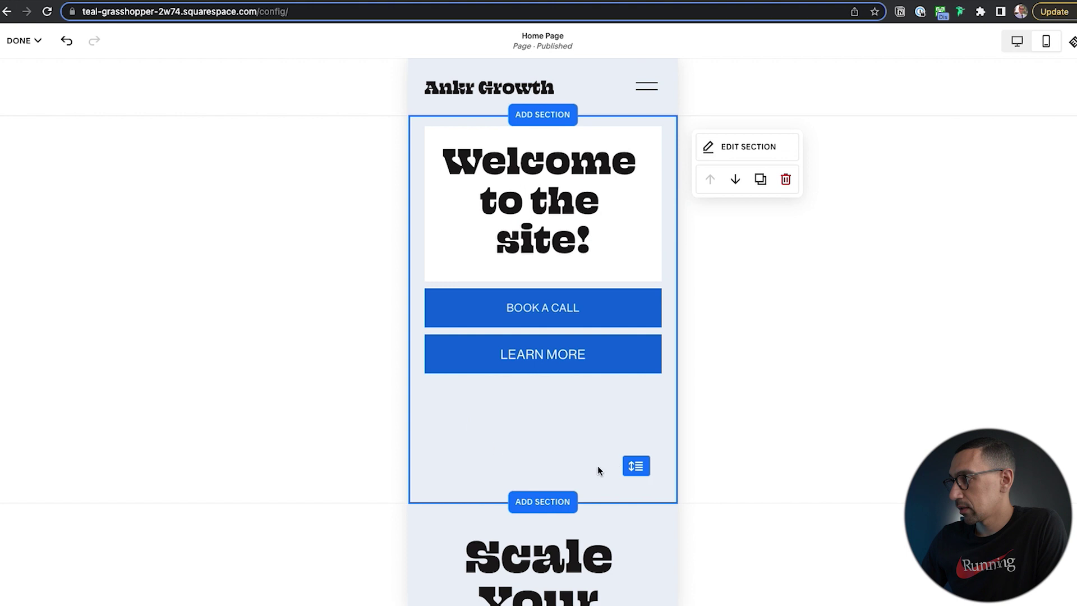
Back in Desktop View, add an empty Image block beneath the two buttons.
click(1017, 42)
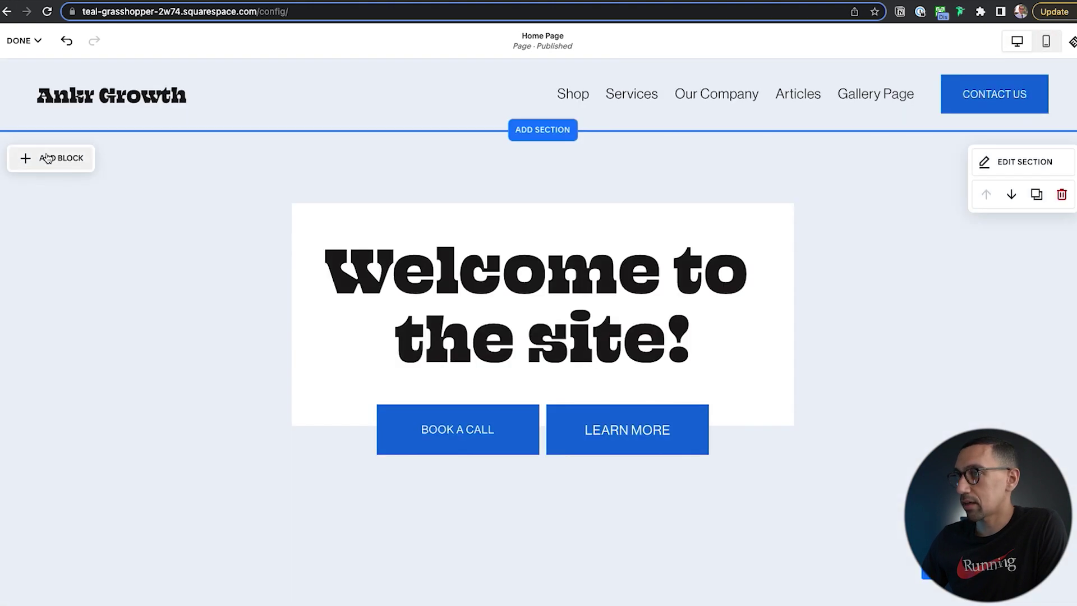
click(46, 157)
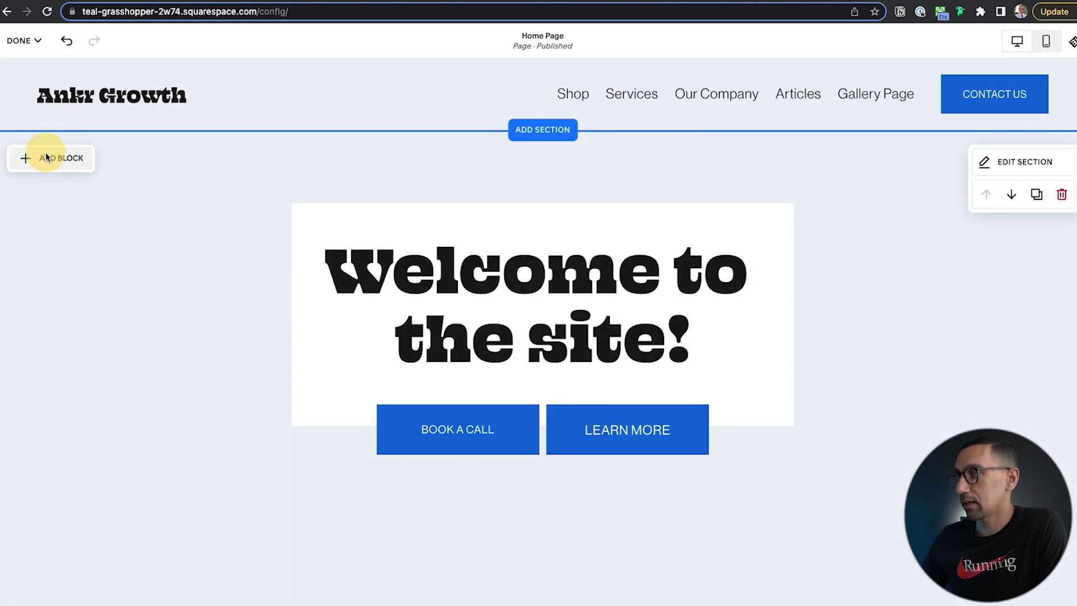
click(147, 237)
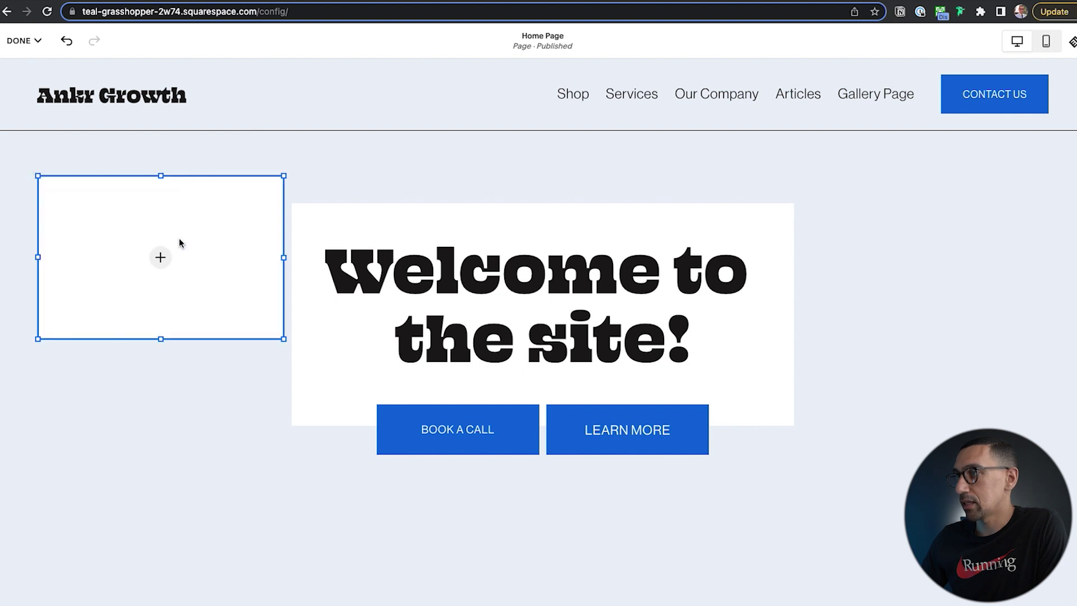
drag(173, 245, 557, 531)
Shrink the image block to a narrow shape and check it in Mobile View.
scroll(670, 530, down, 2)
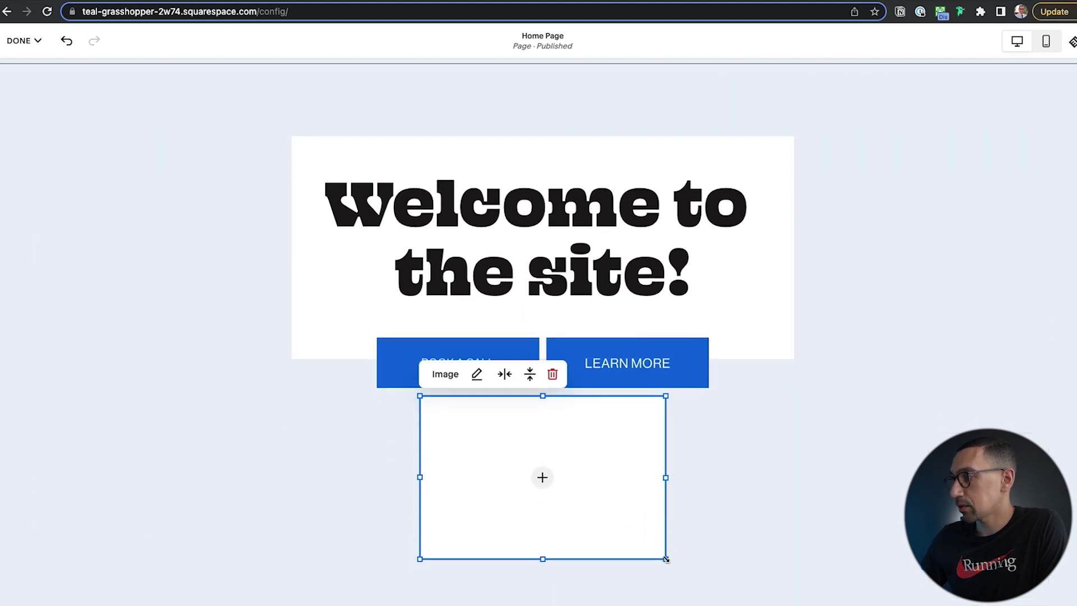
drag(654, 558, 461, 467)
scroll(754, 240, up, 2)
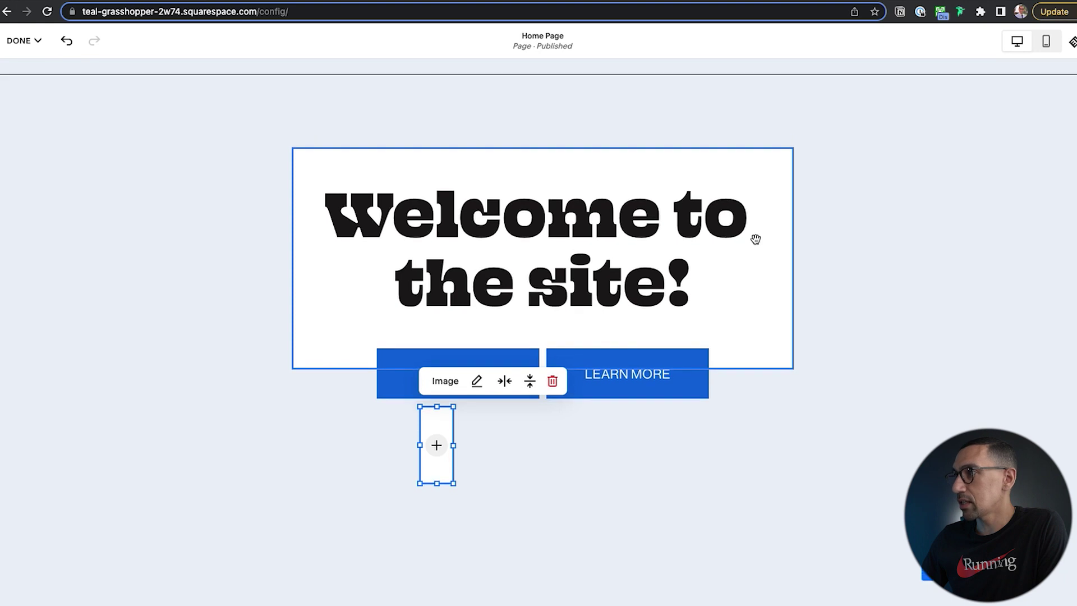
click(1017, 42)
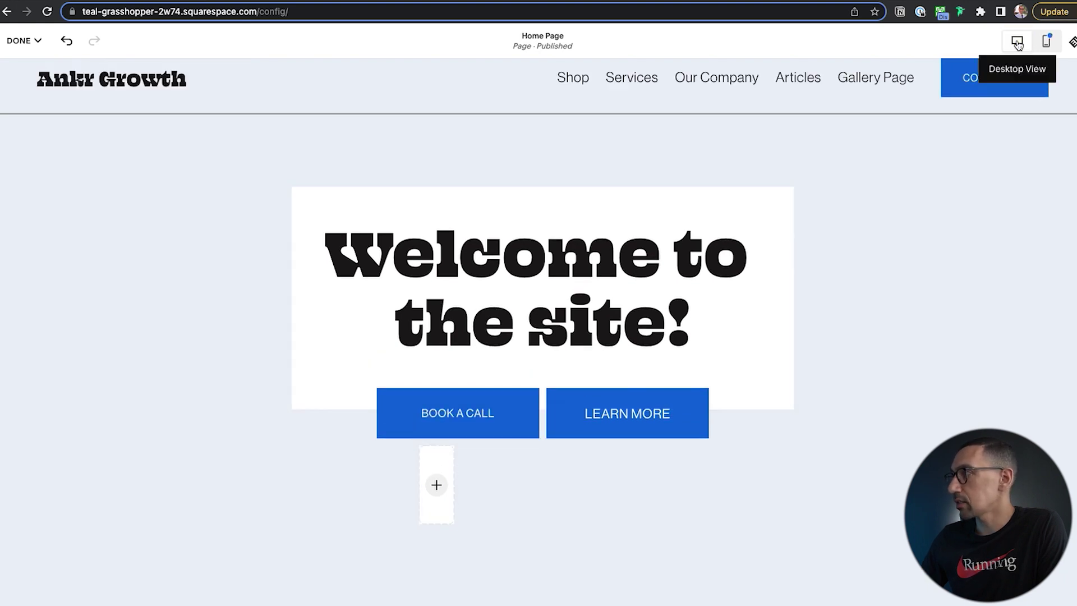
click(1046, 41)
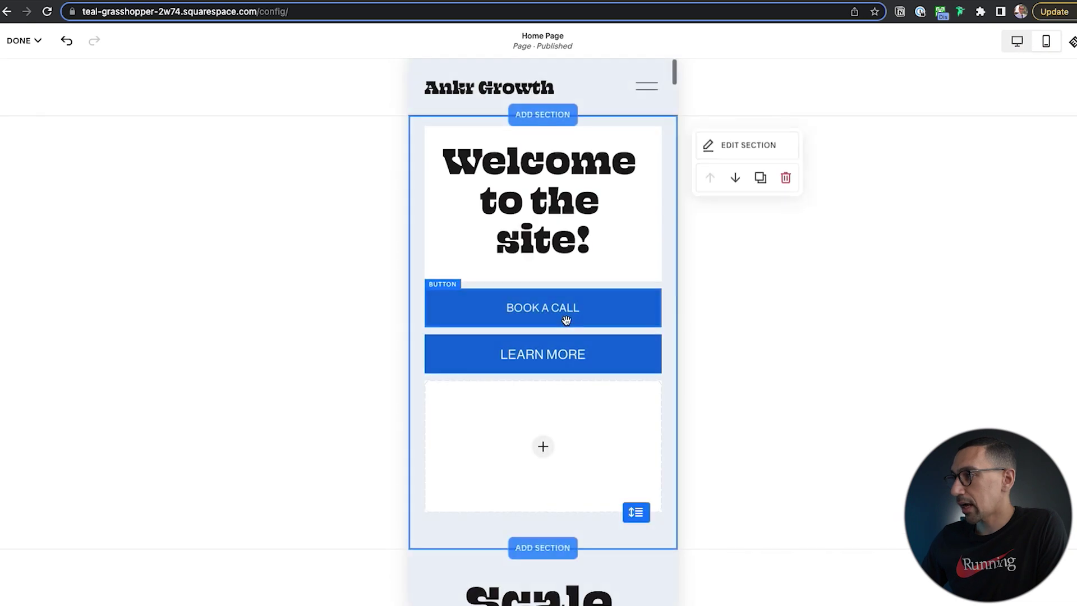
Narrow and shorten the mobile image block below the buttons, then start a new tab with 'circu'.
scroll(564, 341, down, 1)
click(596, 404)
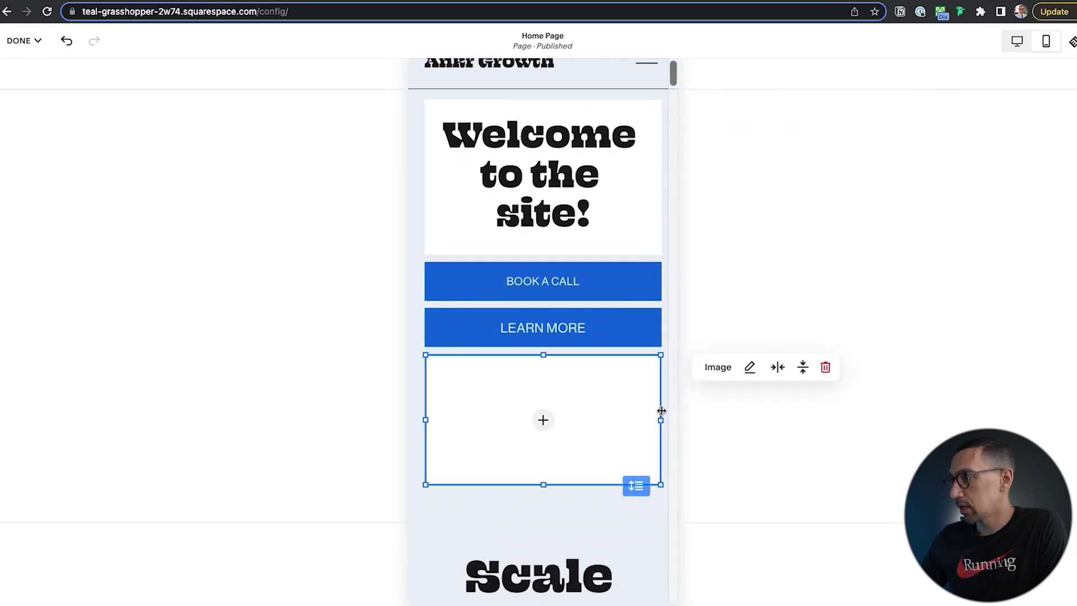
drag(662, 411, 480, 418)
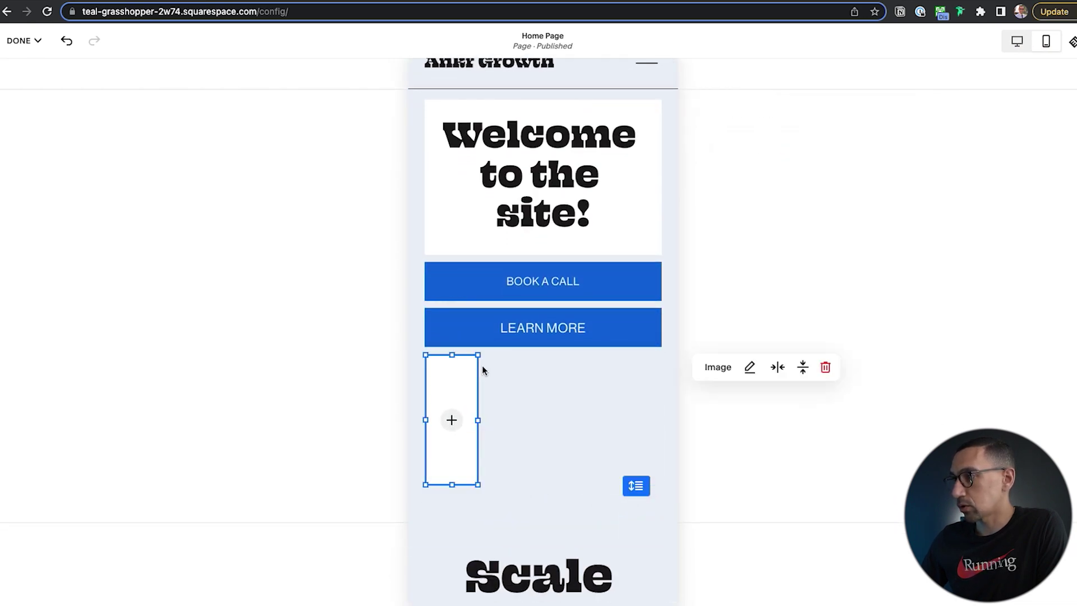
drag(478, 354, 476, 412)
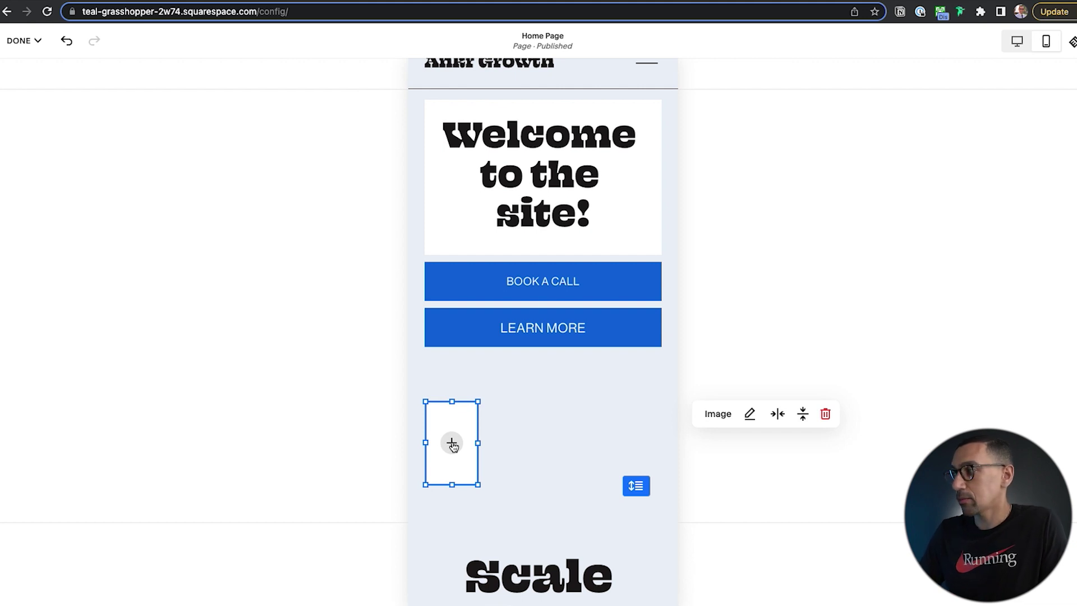
key(ctrl+t)
text(circuitriders.com/schools)
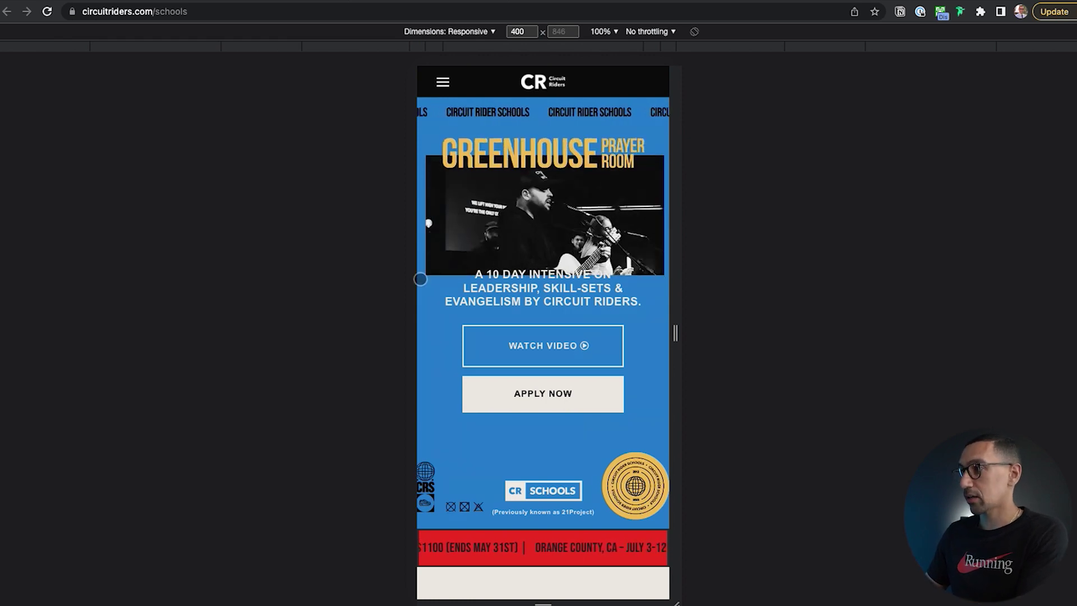
Preview the Circuit Riders schools page at iPhone 12 Pro, Pixel 5 and iPad Air sizes, ending on iPhone 12 Pro.
scroll(464, 486, down, 1)
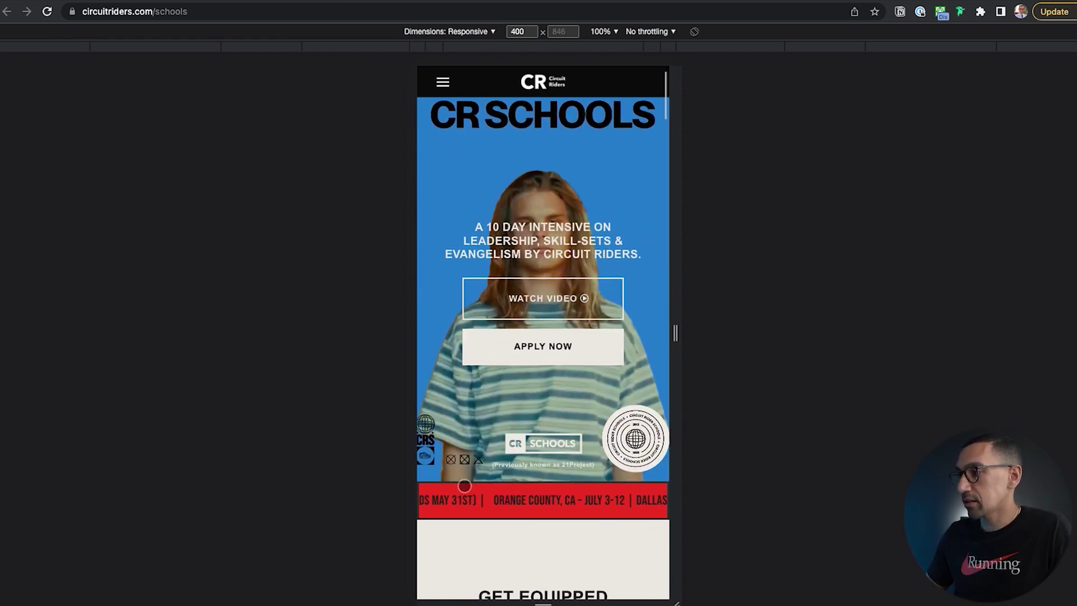
scroll(463, 486, up, 1)
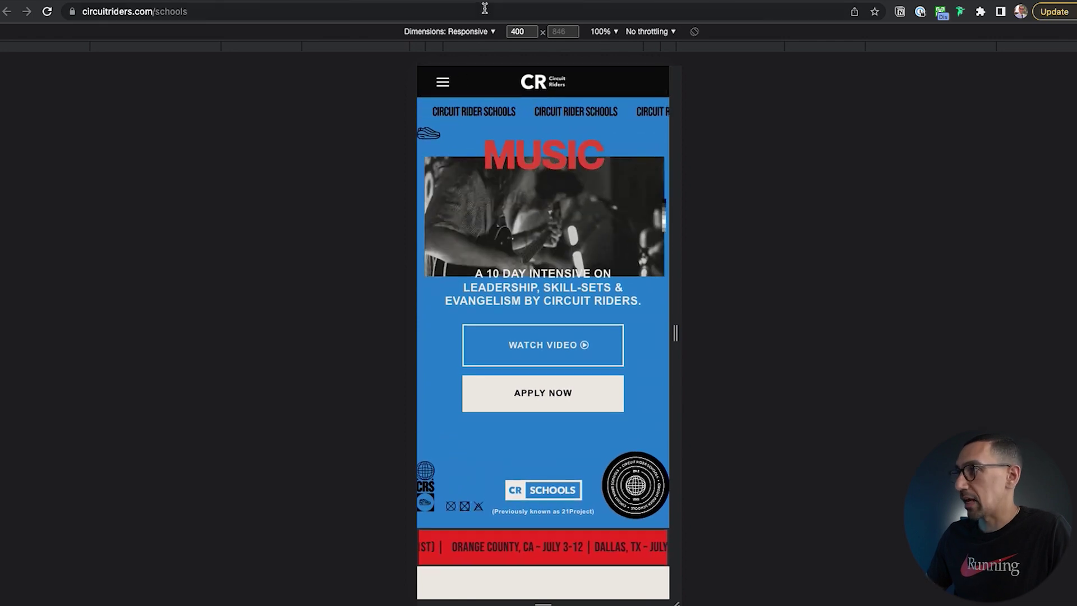
click(479, 32)
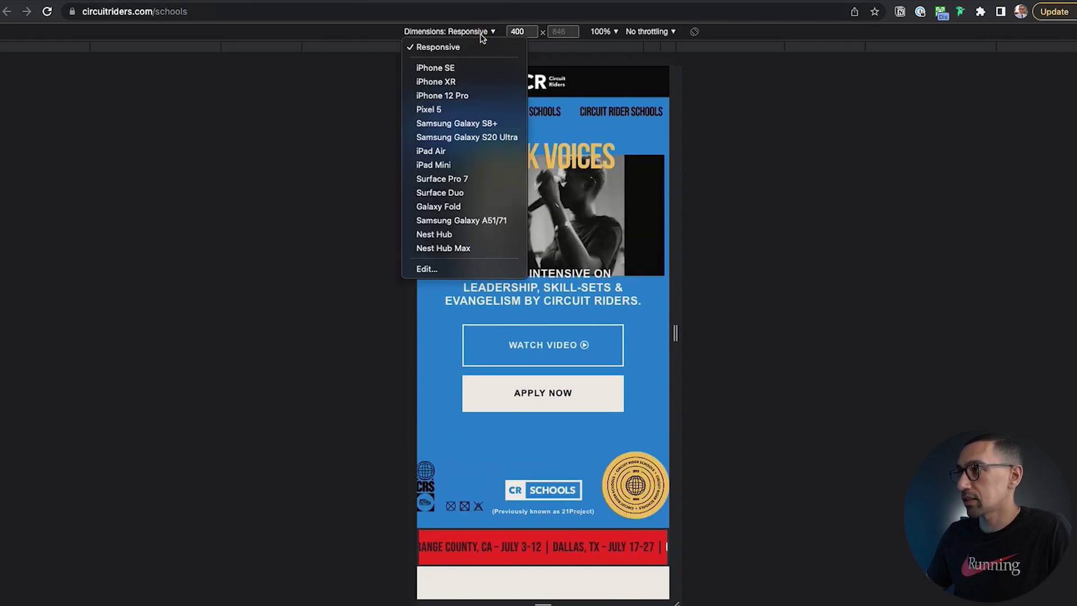
click(463, 95)
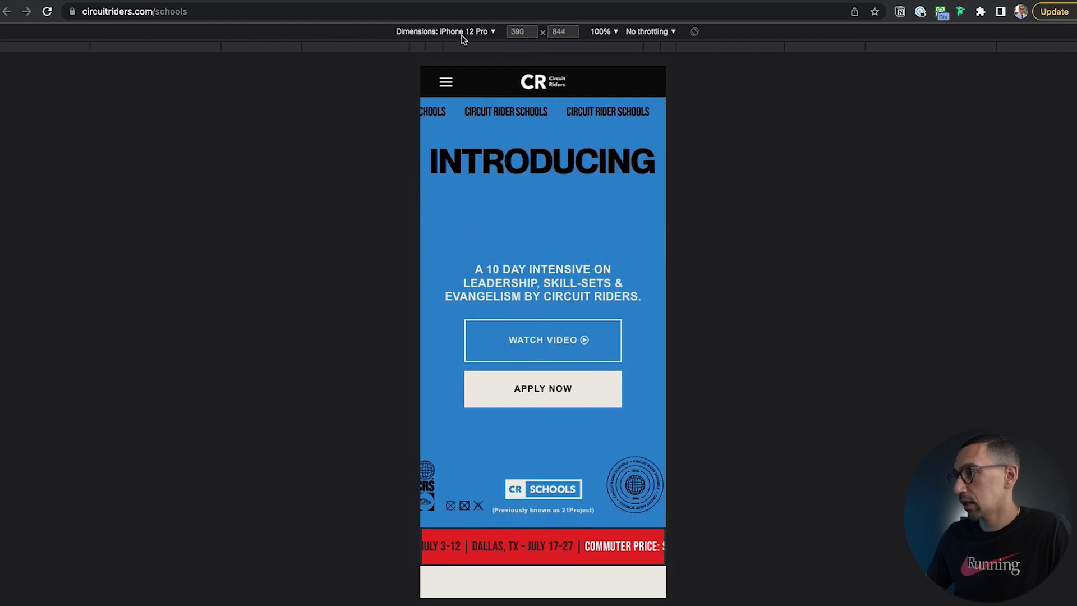
click(490, 32)
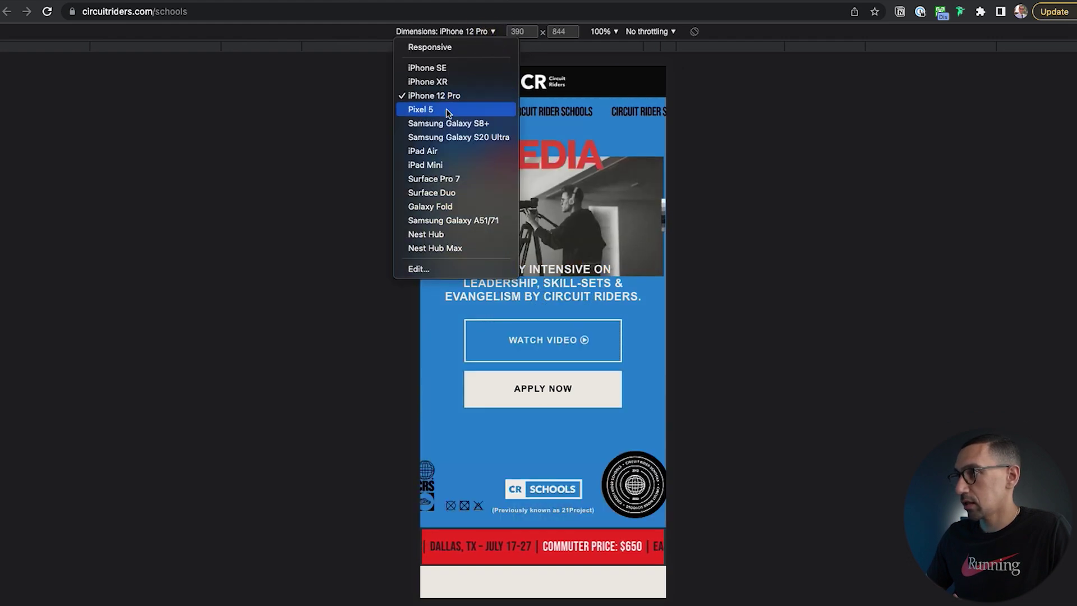
click(449, 110)
click(475, 34)
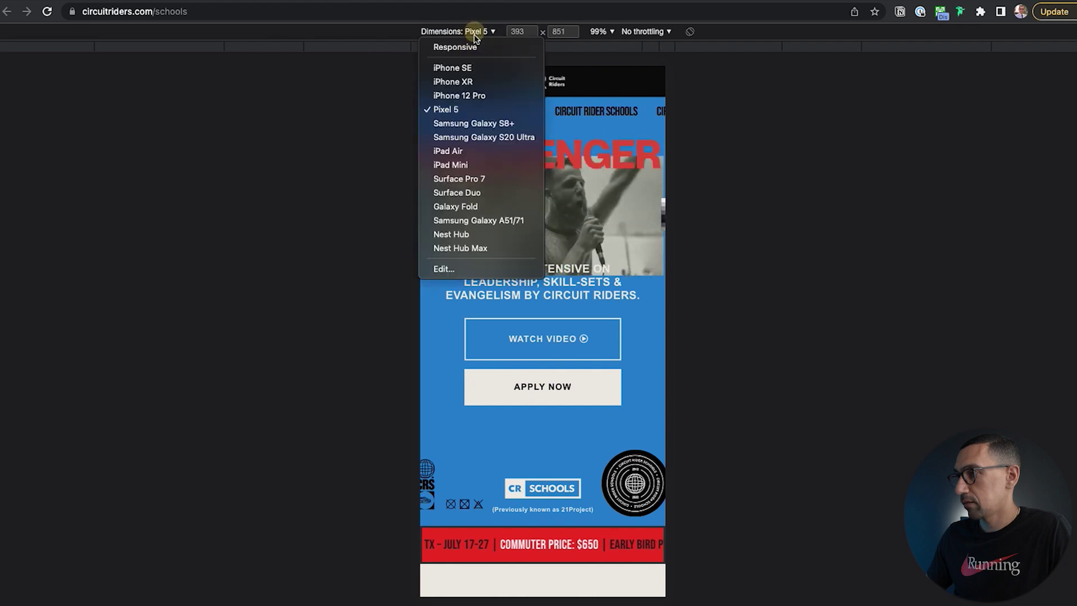
click(465, 151)
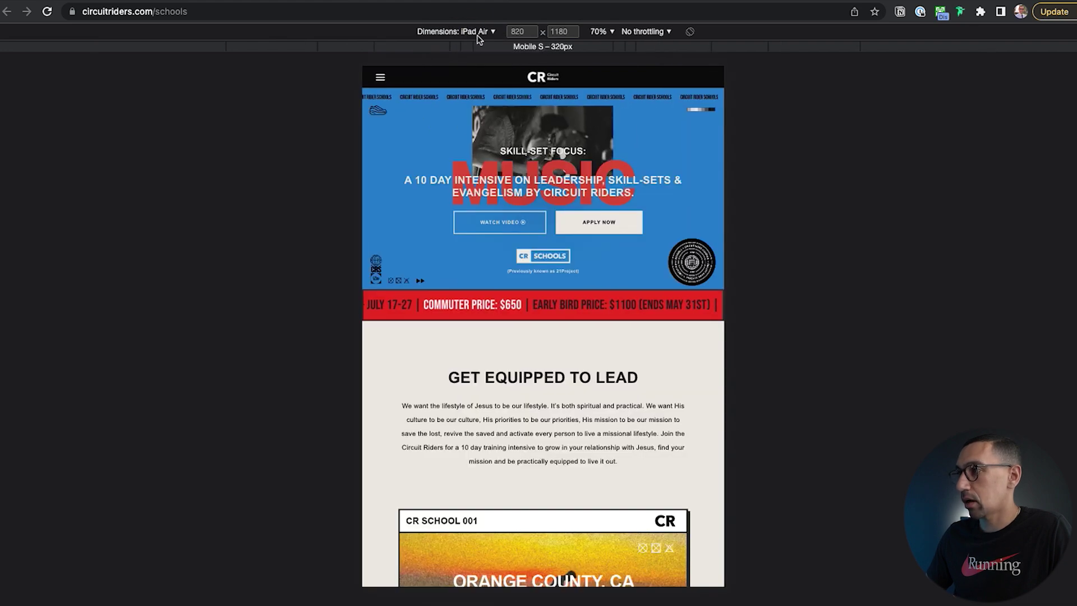
click(480, 32)
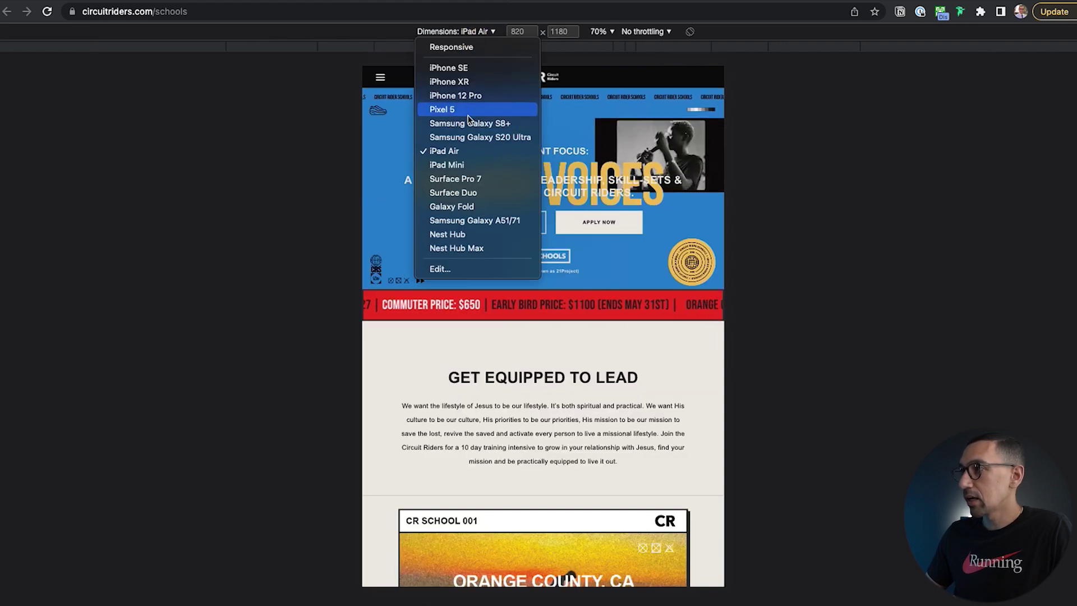
click(456, 95)
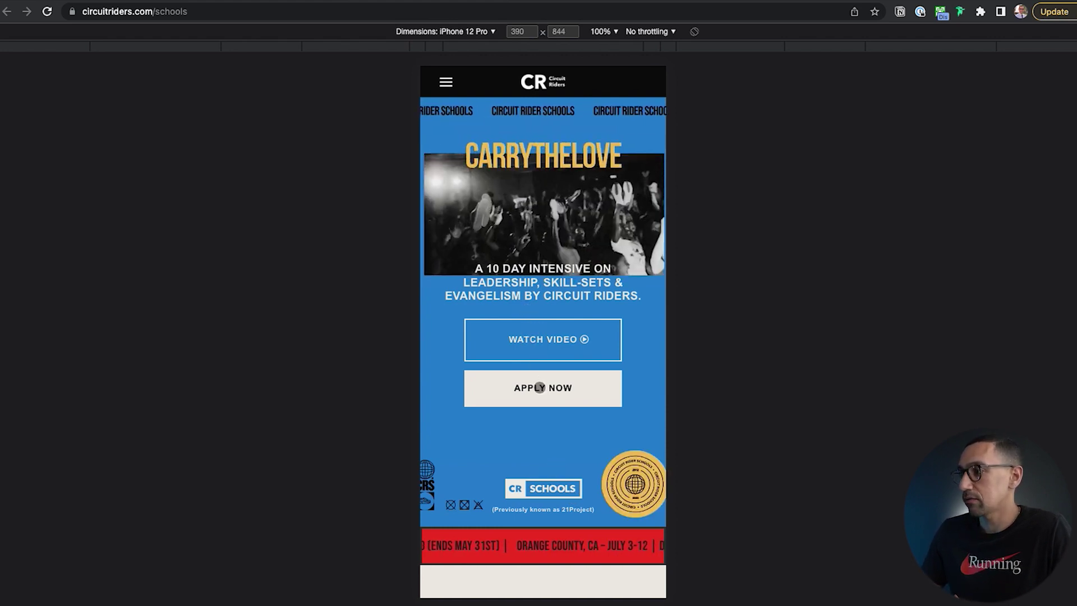
scroll(521, 385, down, 3)
scroll(522, 385, up, 3)
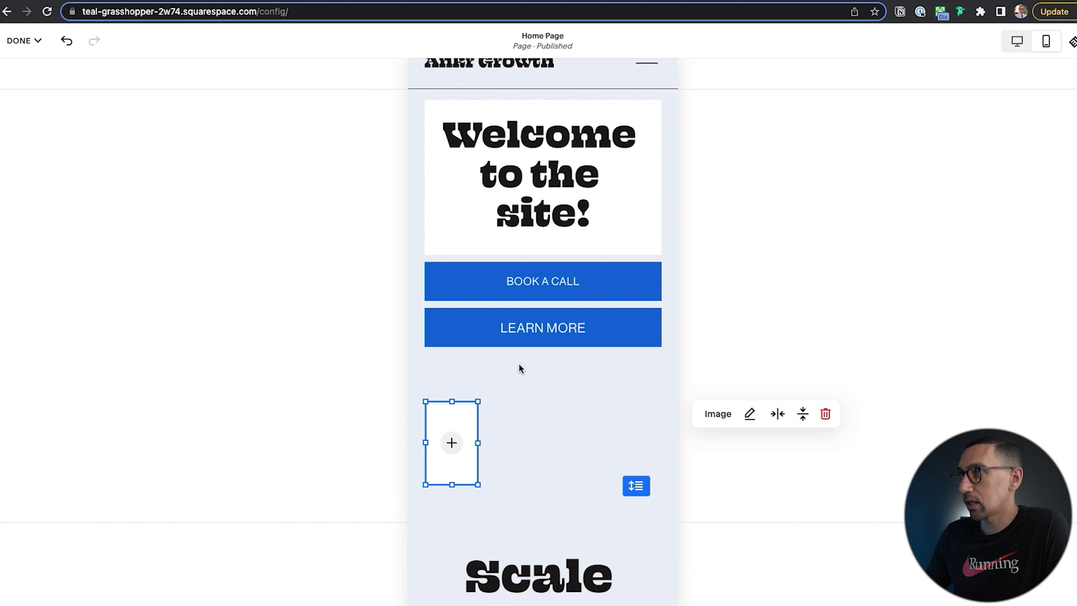
click(459, 413)
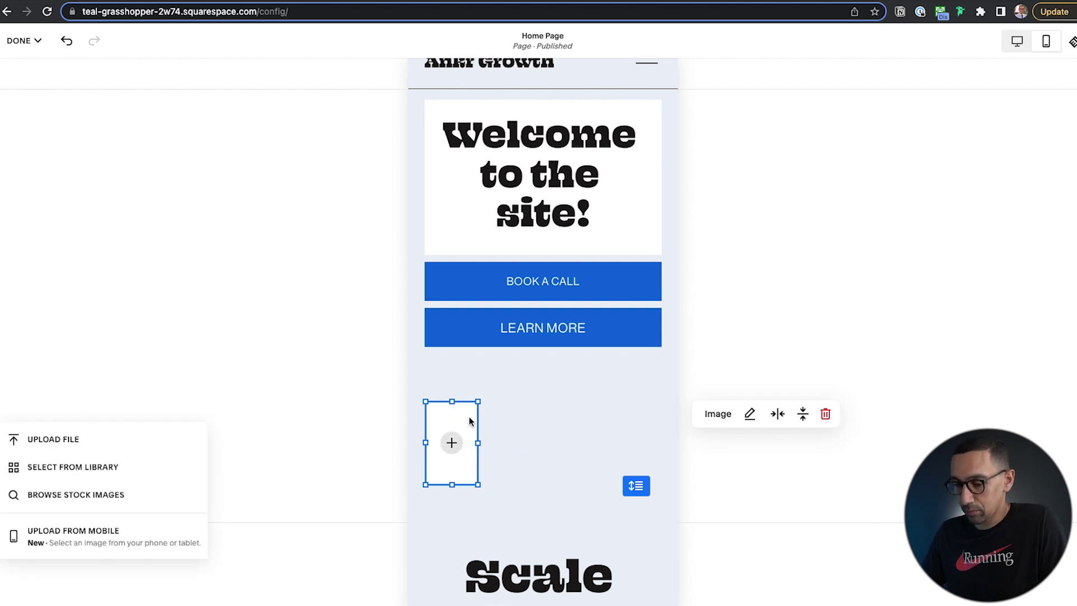
click(505, 413)
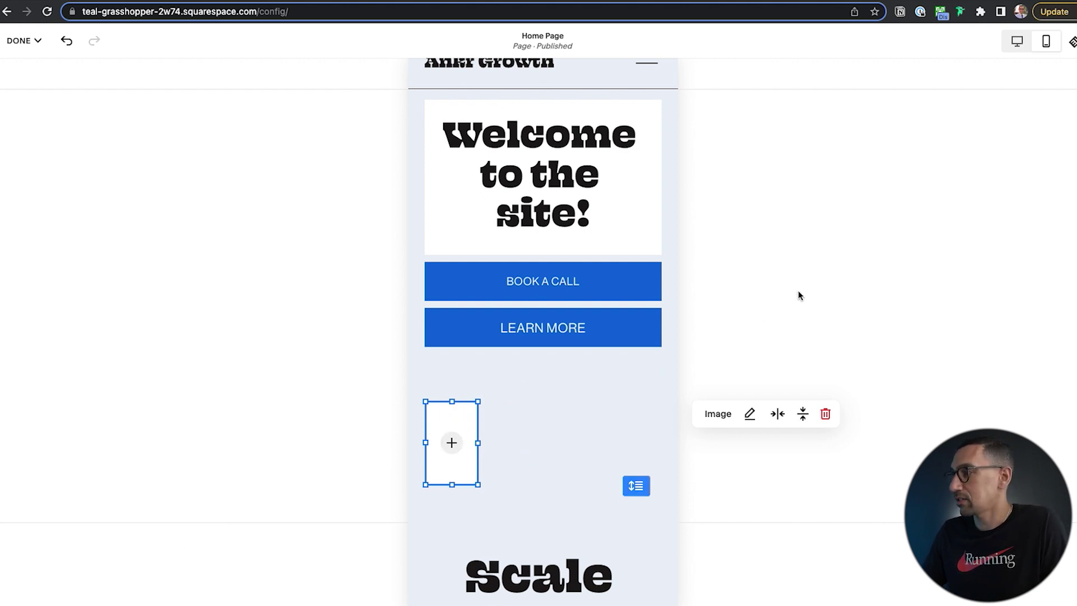
click(769, 305)
click(1017, 41)
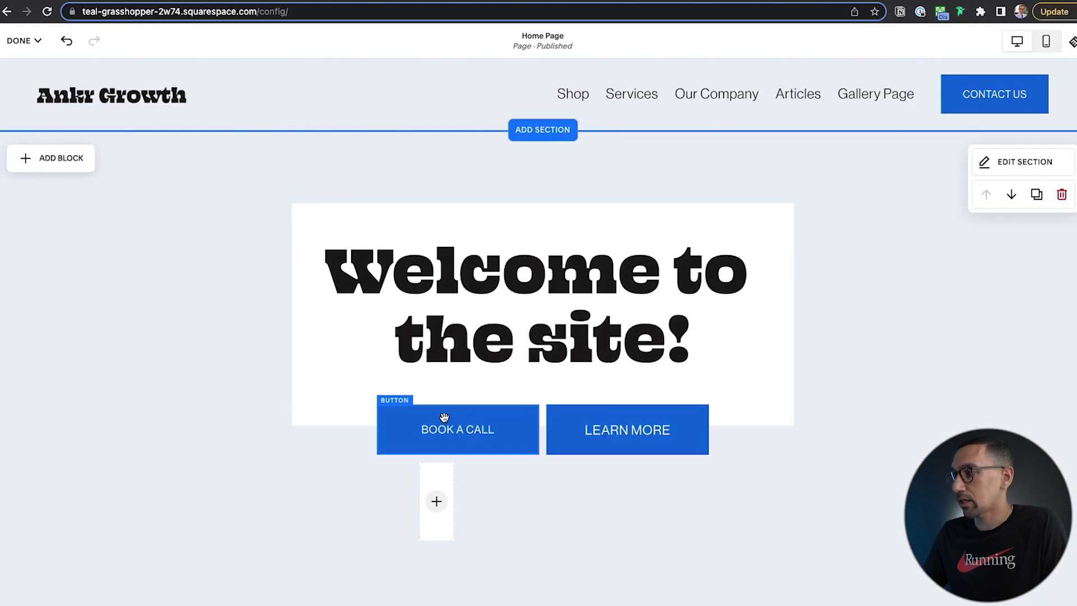
click(443, 416)
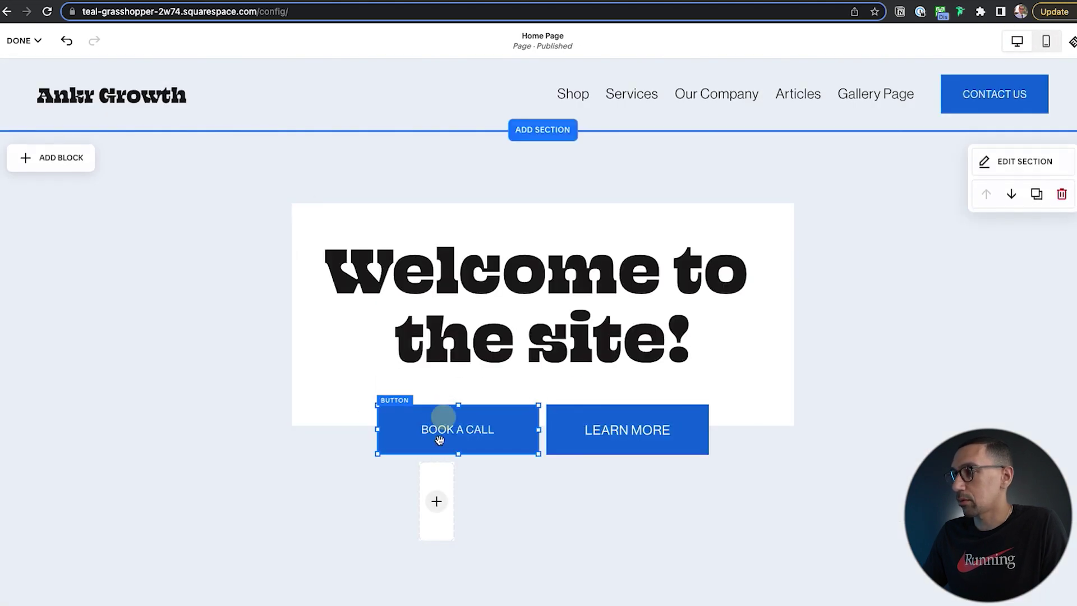
click(461, 489)
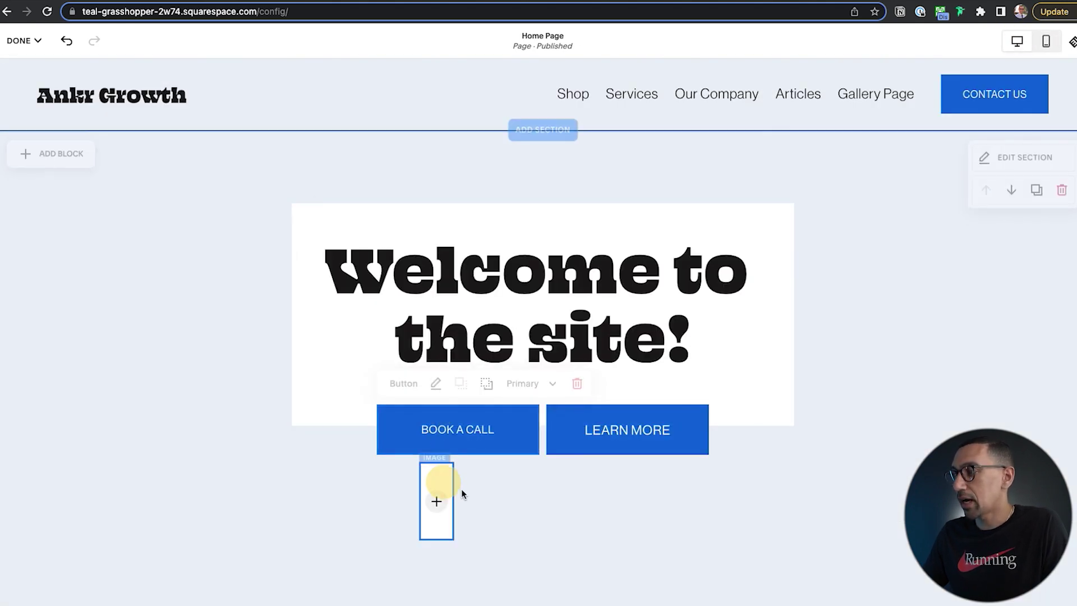
scroll(469, 490, down, 2)
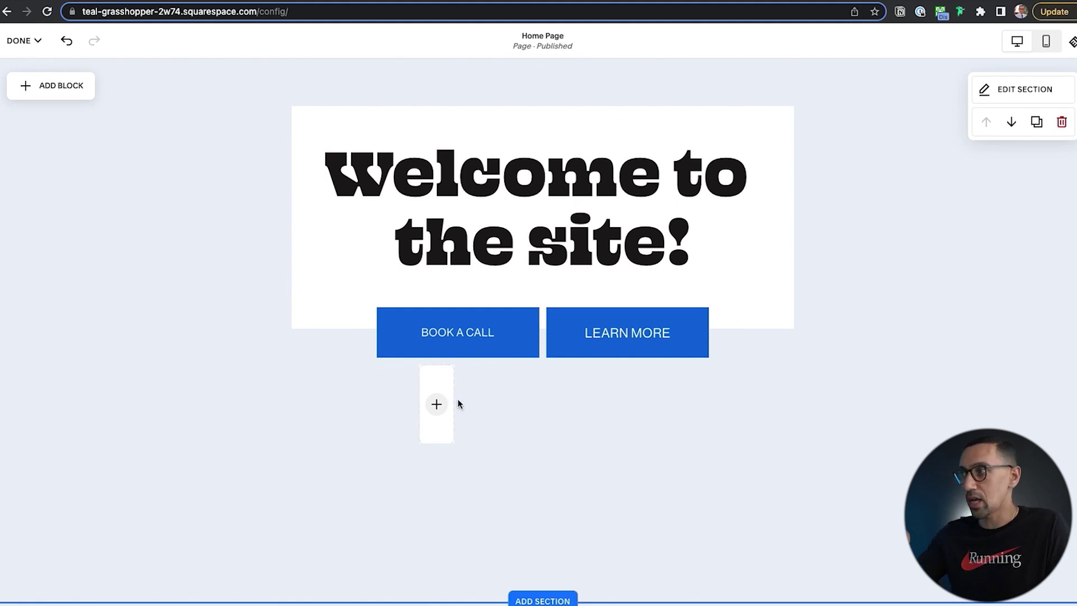
click(458, 404)
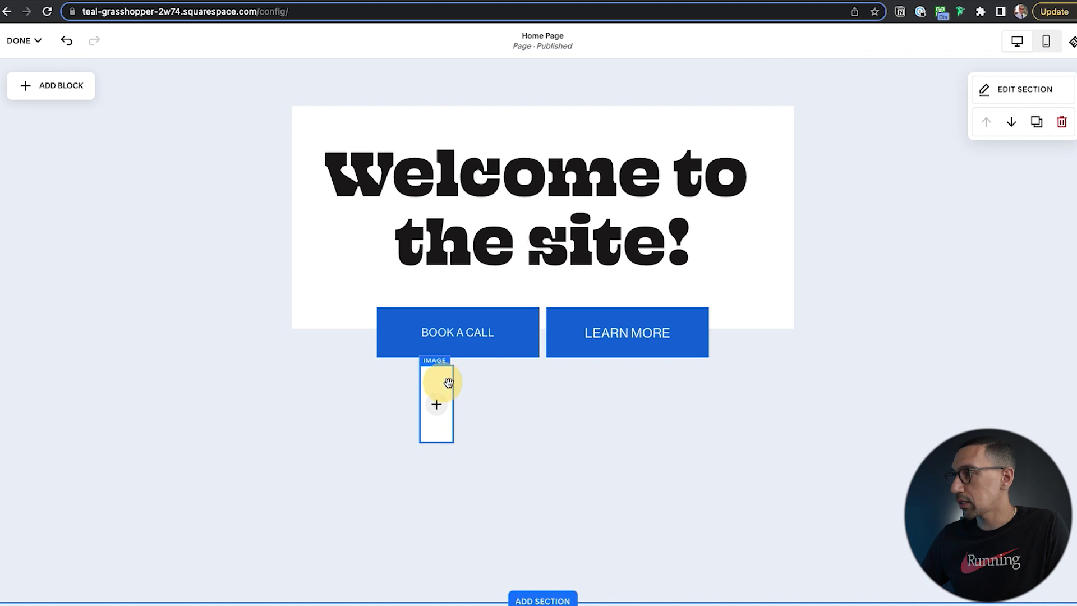
drag(447, 380, 835, 117)
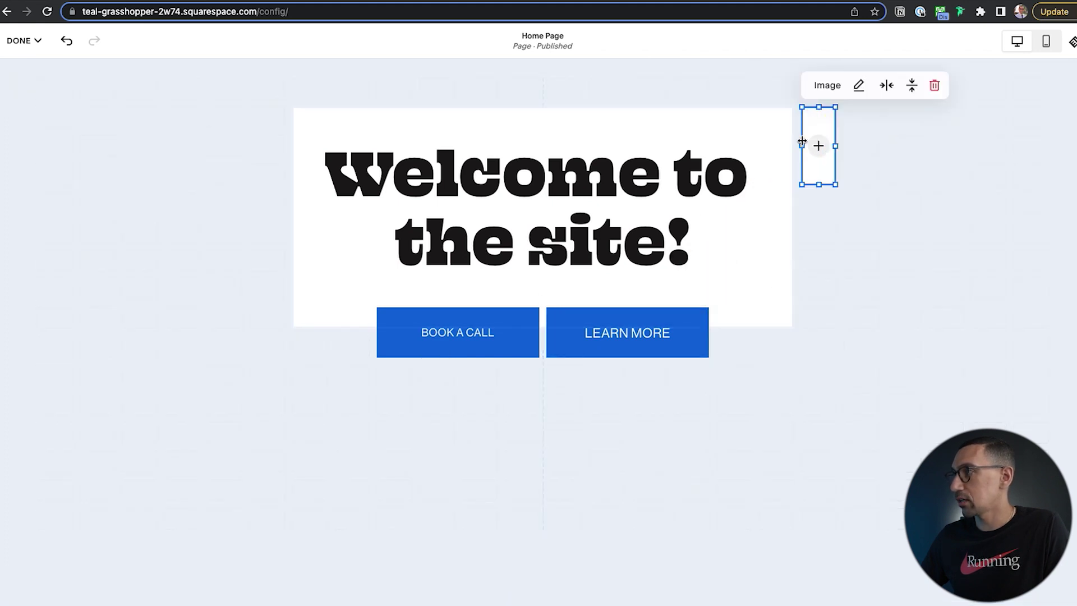
click(1047, 45)
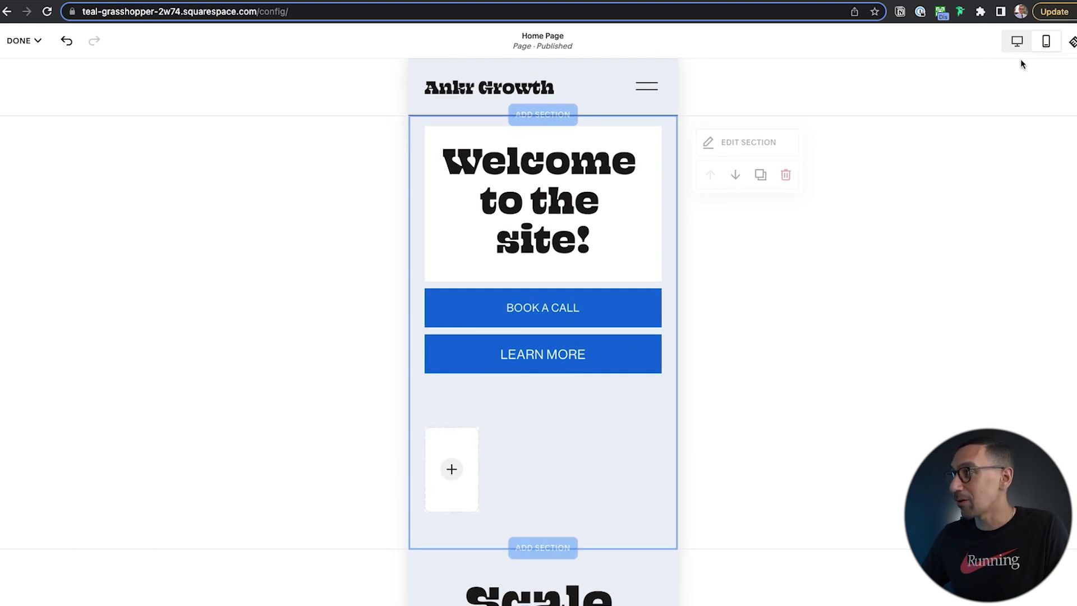
click(1018, 43)
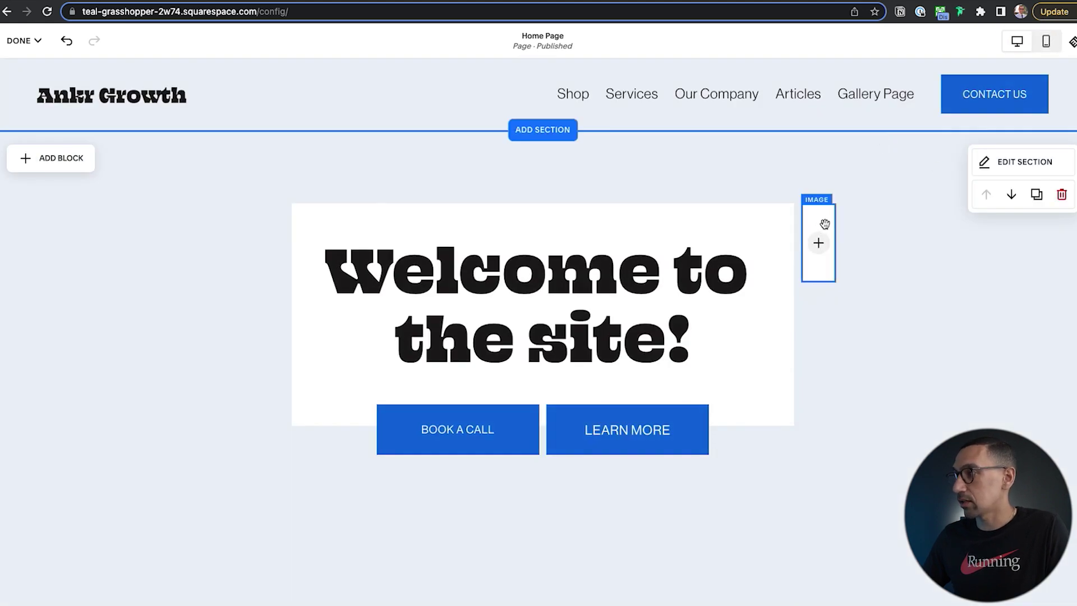
click(1046, 41)
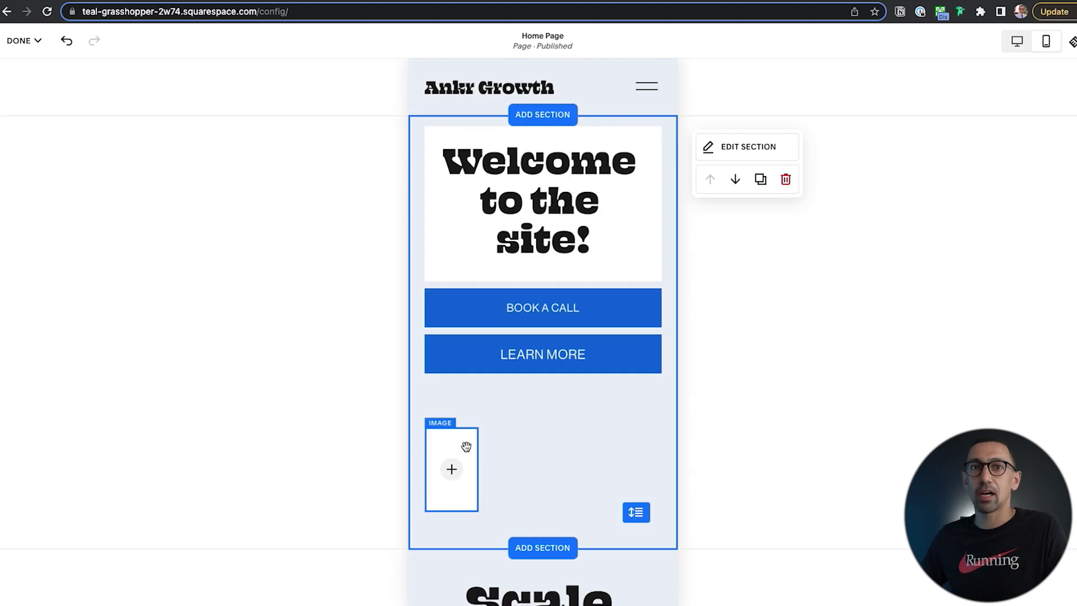
click(466, 447)
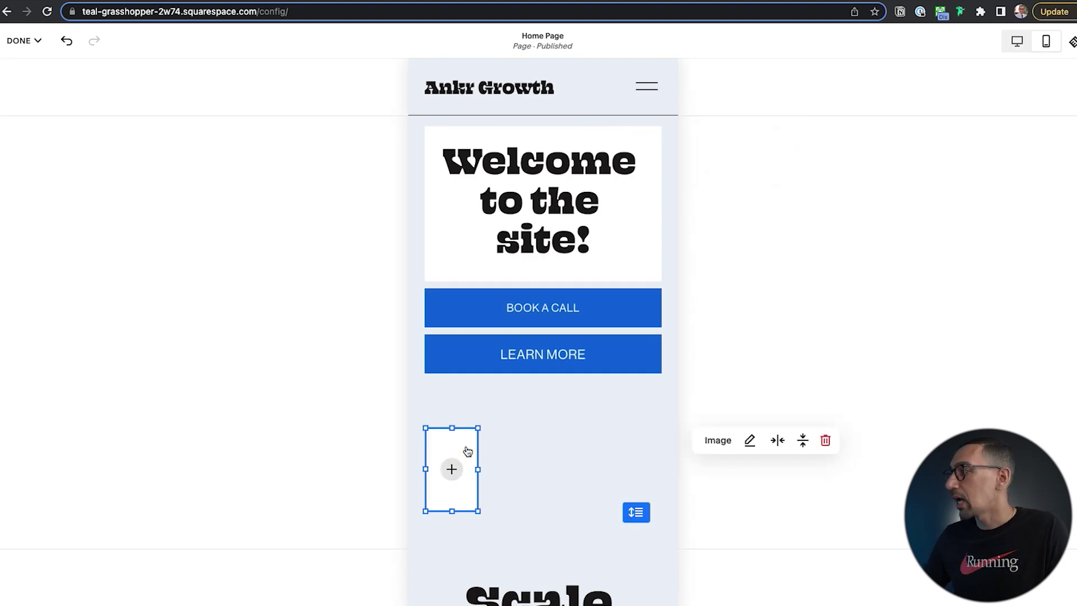
click(750, 442)
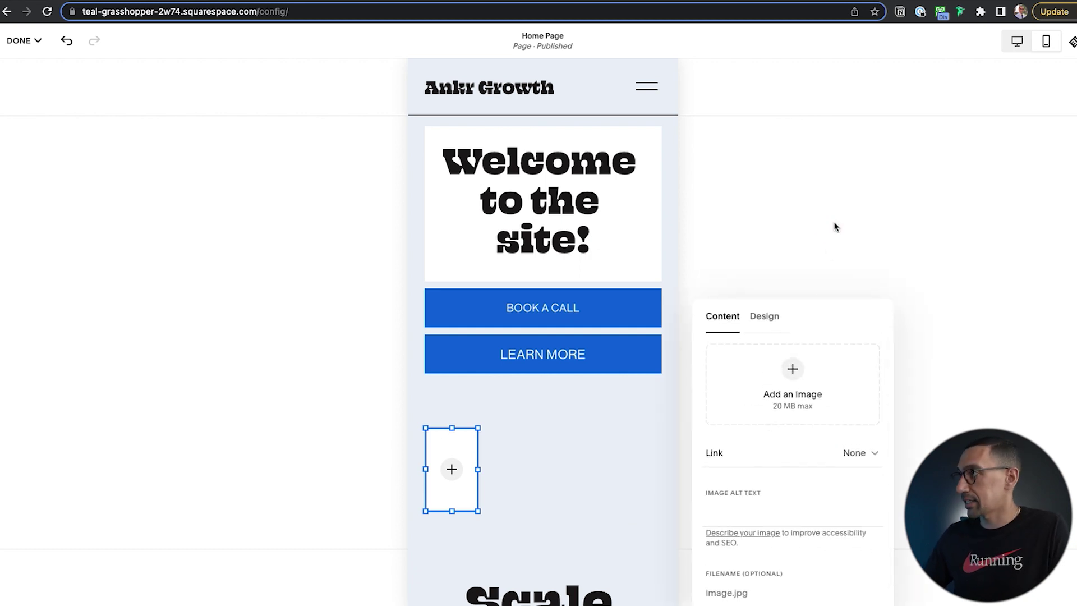
click(1017, 41)
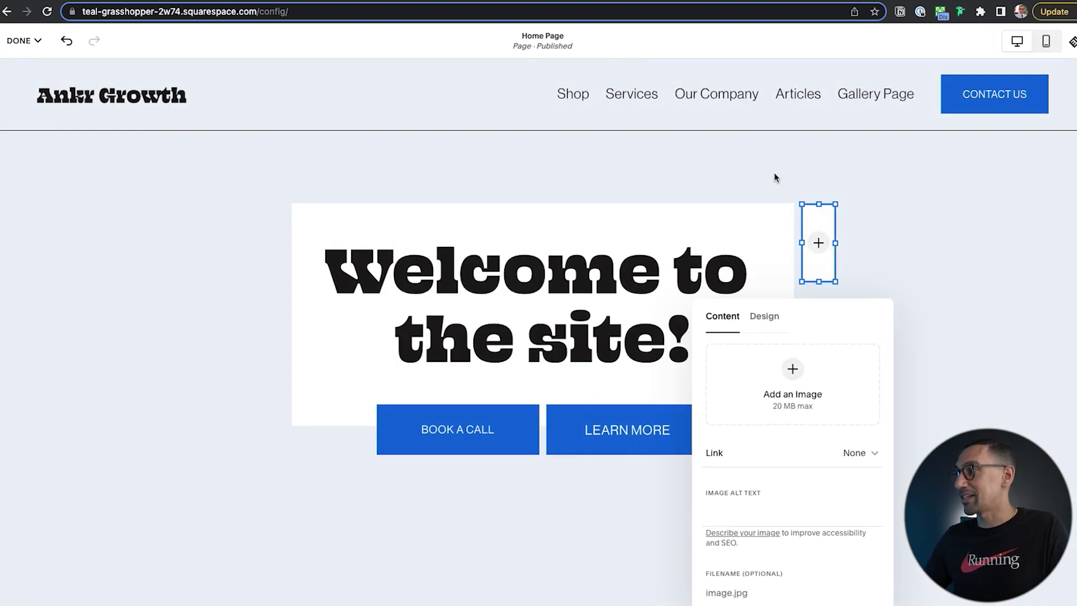
click(971, 260)
scroll(545, 342, down, 3)
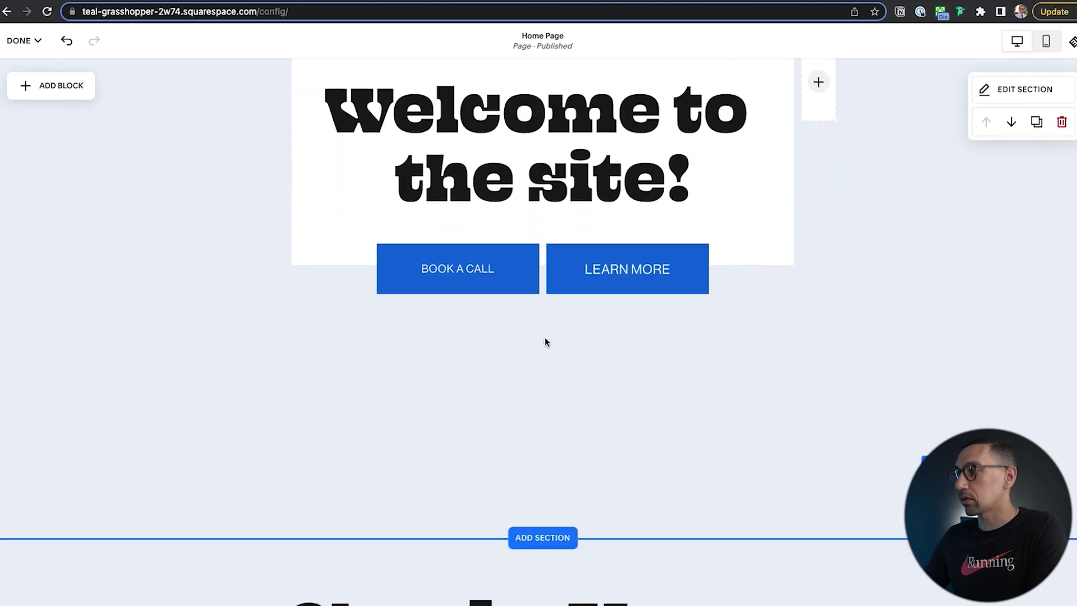
Add a Gallery block of texture images to the hero section.
click(62, 86)
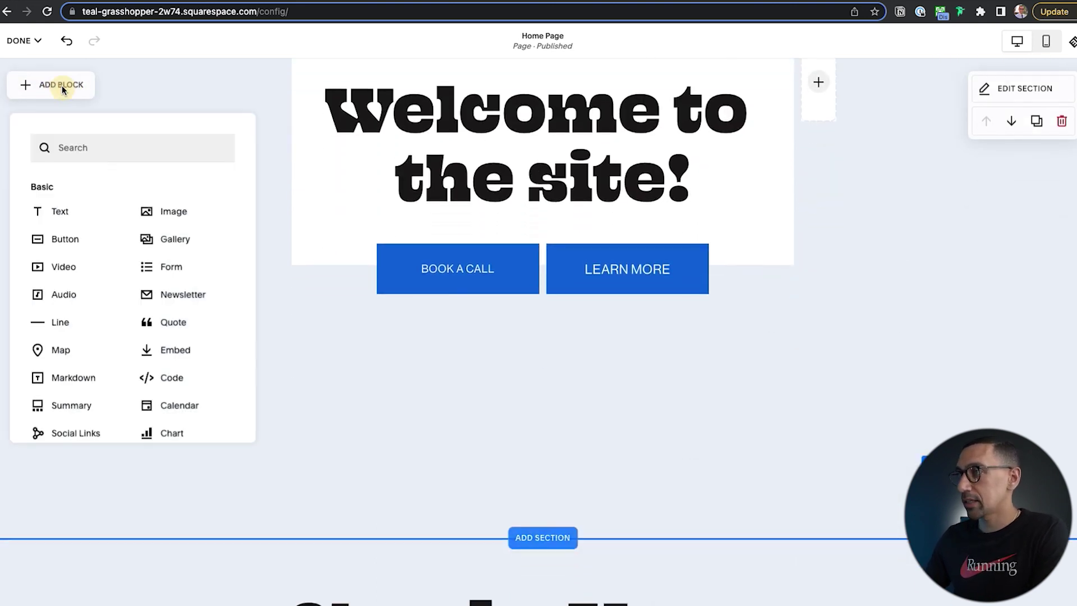
click(182, 245)
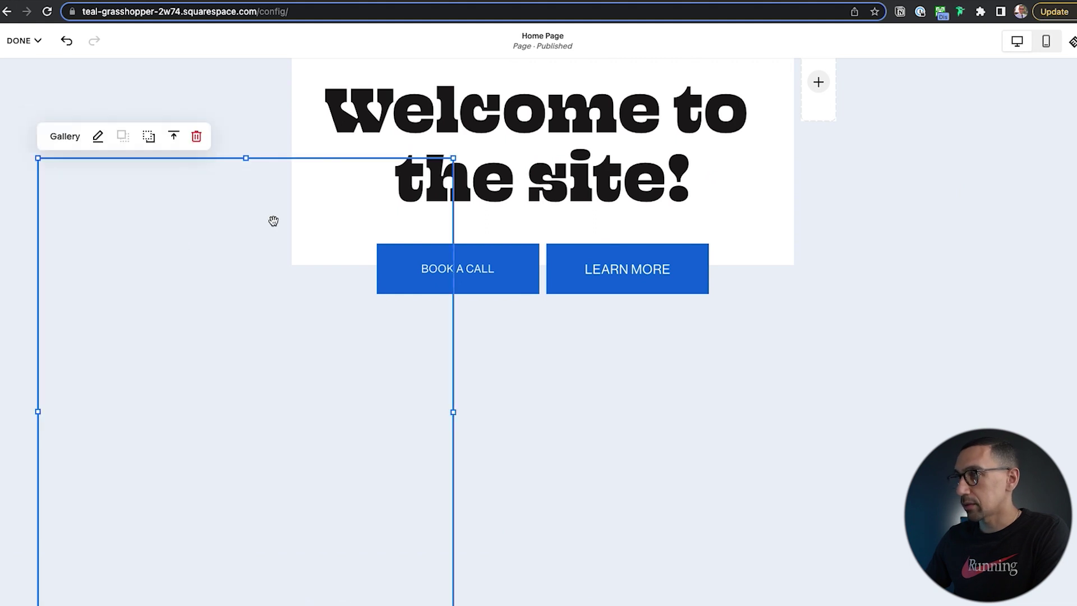
scroll(273, 221, down, 1)
scroll(273, 221, down, 2)
scroll(272, 219, up, 3)
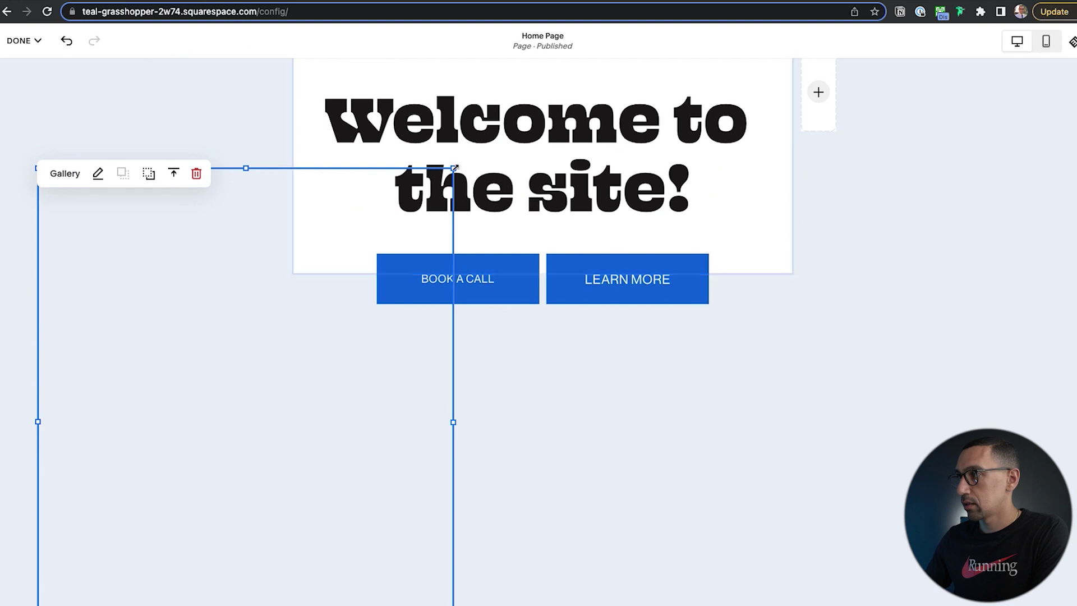
Widen the gallery block across the section and reposition it in the grid.
drag(453, 168, 1004, 307)
scroll(768, 356, down, 4)
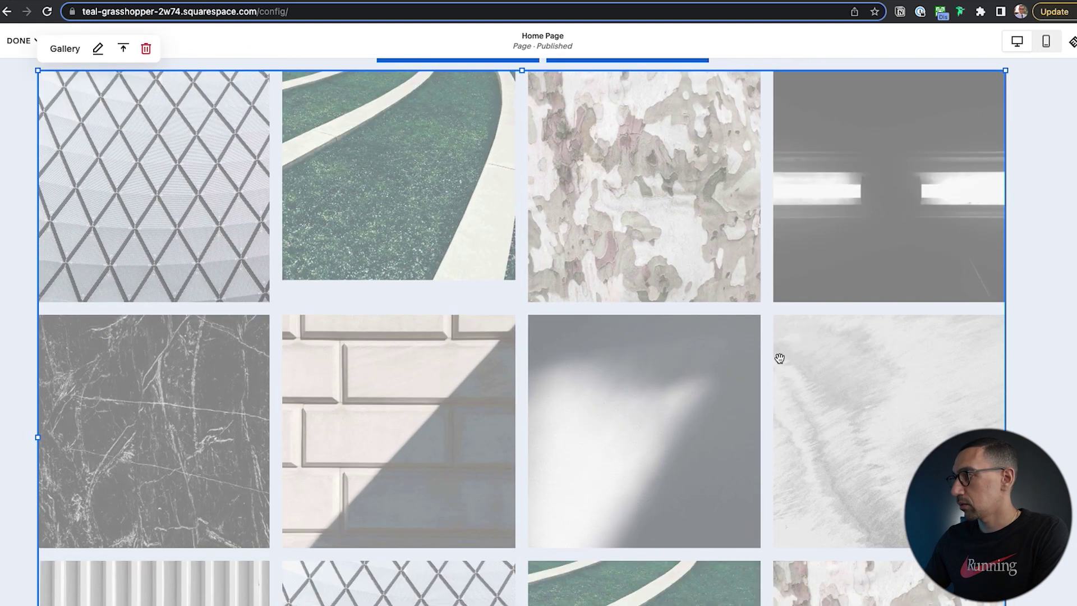
drag(1005, 436, 323, 412)
scroll(473, 305, up, 3)
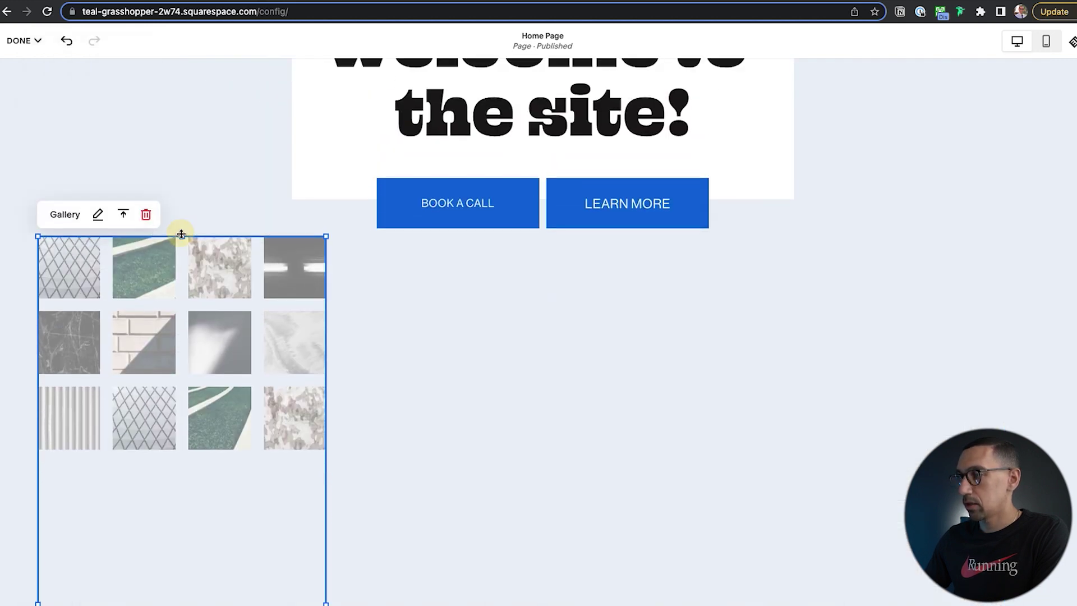
drag(181, 234, 180, 578)
scroll(279, 420, down, 5)
drag(262, 435, 731, 291)
Shorten the gallery's height and move it to the right of the heading.
scroll(706, 445, up, 3)
scroll(692, 556, down, 2)
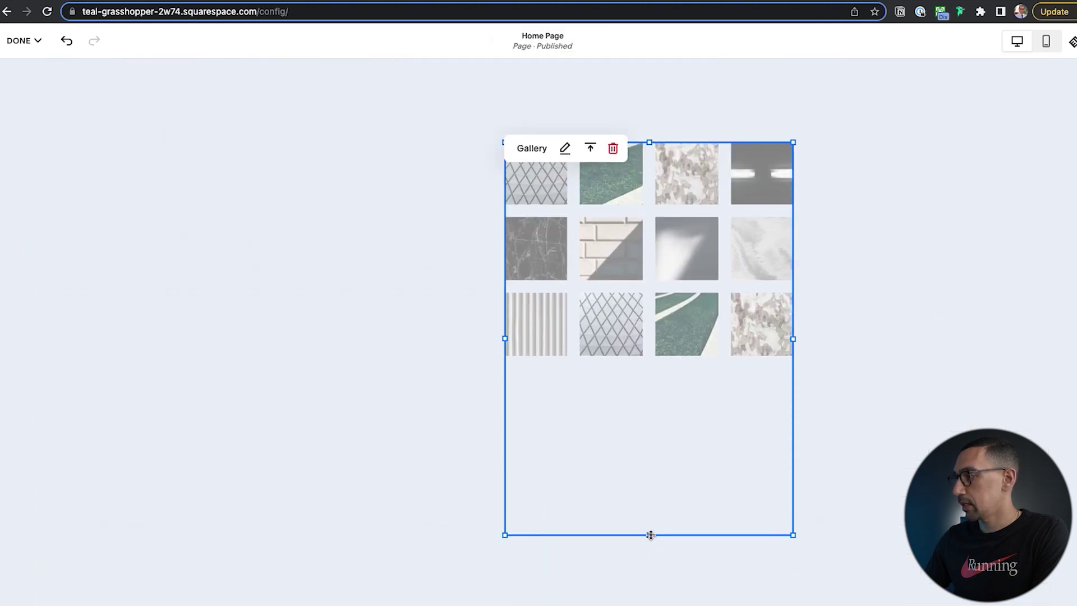
drag(650, 534, 689, 277)
scroll(728, 296, up, 4)
drag(649, 461, 925, 174)
scroll(555, 488, up, 3)
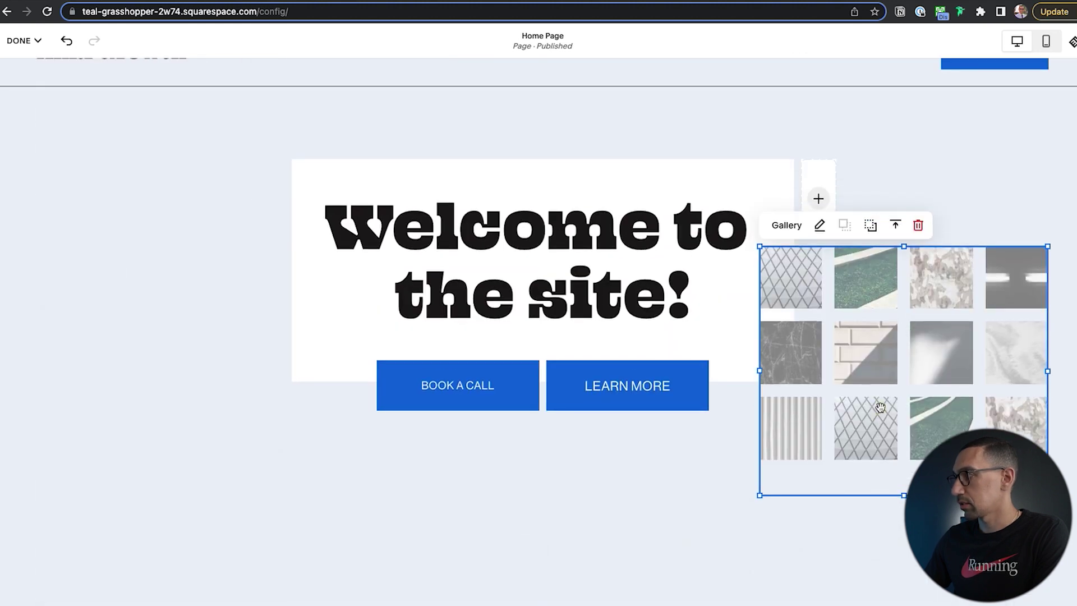
drag(879, 408, 883, 401)
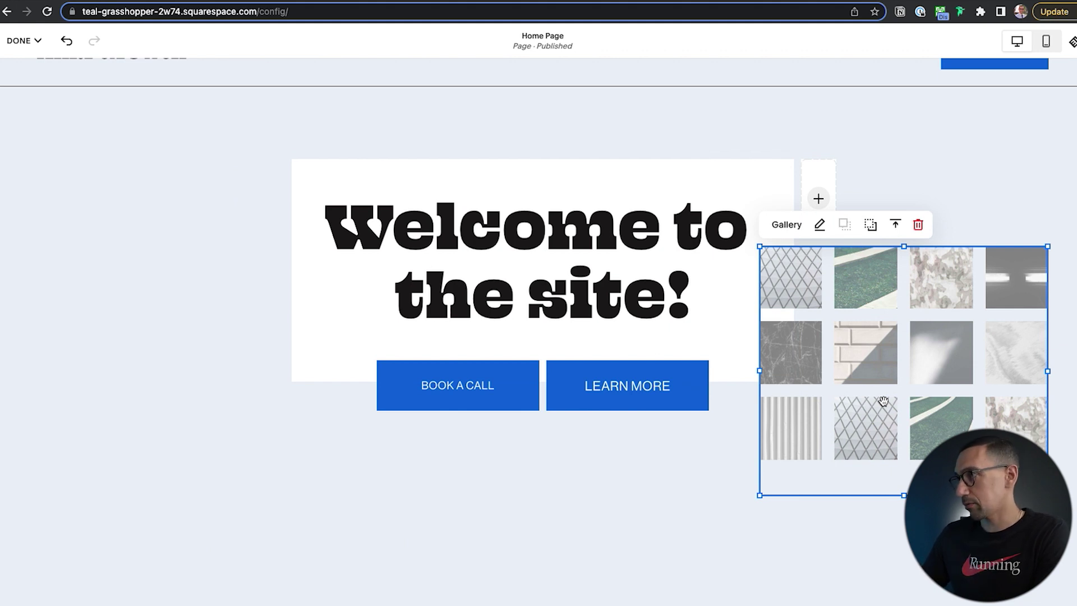
Set the gallery images' vertical alignment to Center.
click(893, 225)
click(896, 254)
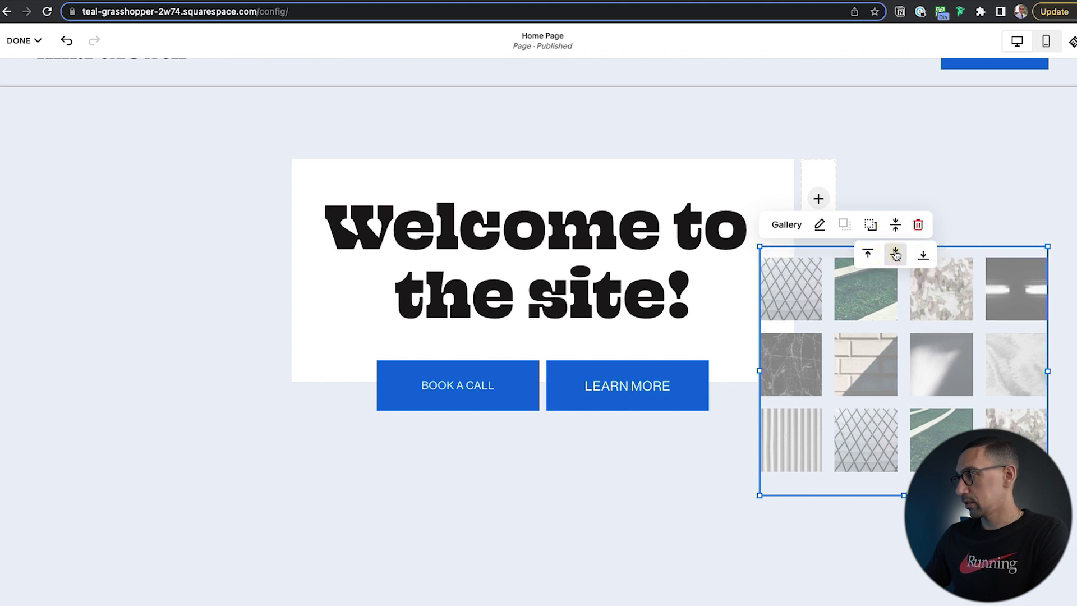
click(922, 255)
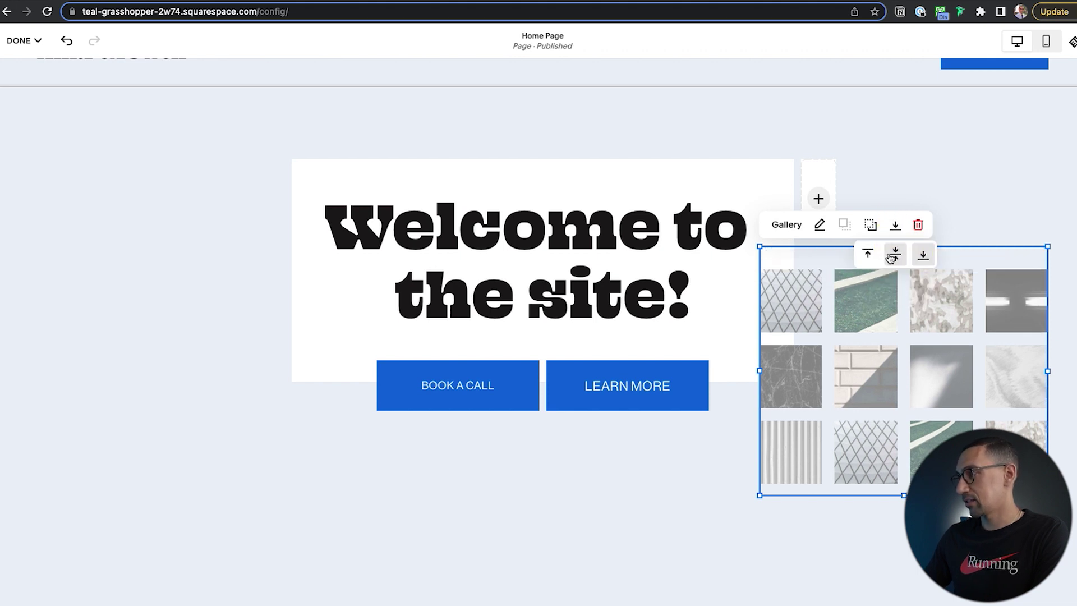
click(895, 255)
click(975, 196)
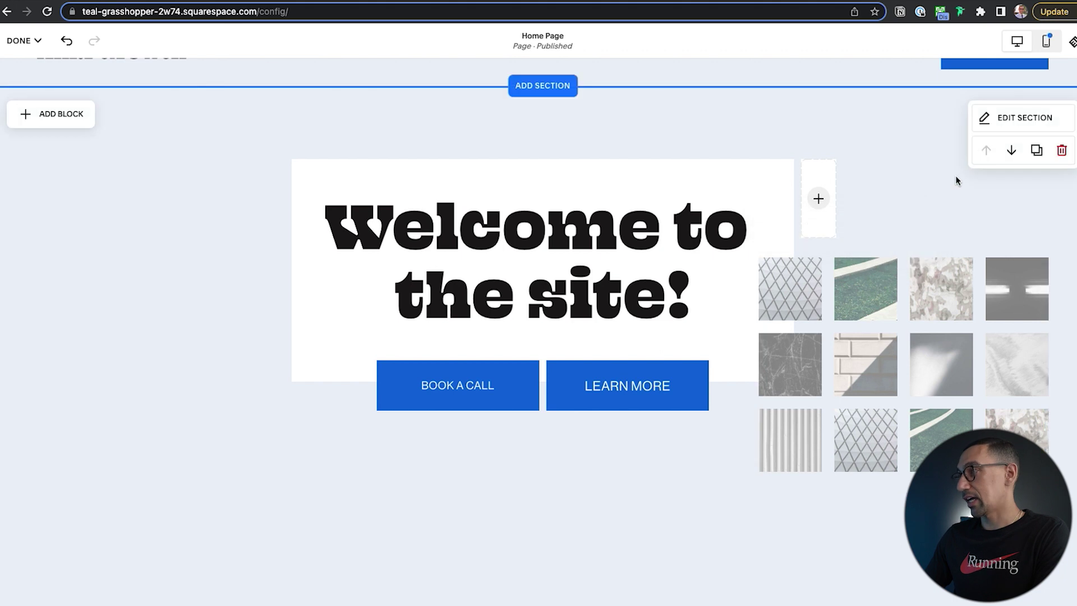
In the mobile layout, pull the gallery's bottom edge up to its last image row, then return to desktop.
click(1045, 43)
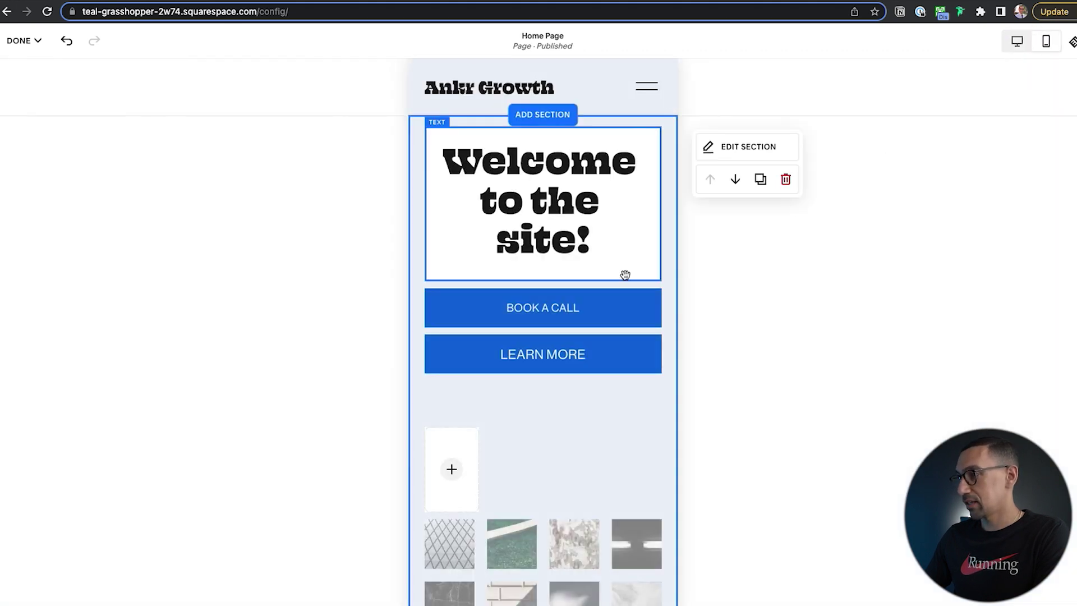
scroll(624, 278, down, 4)
scroll(541, 428, down, 5)
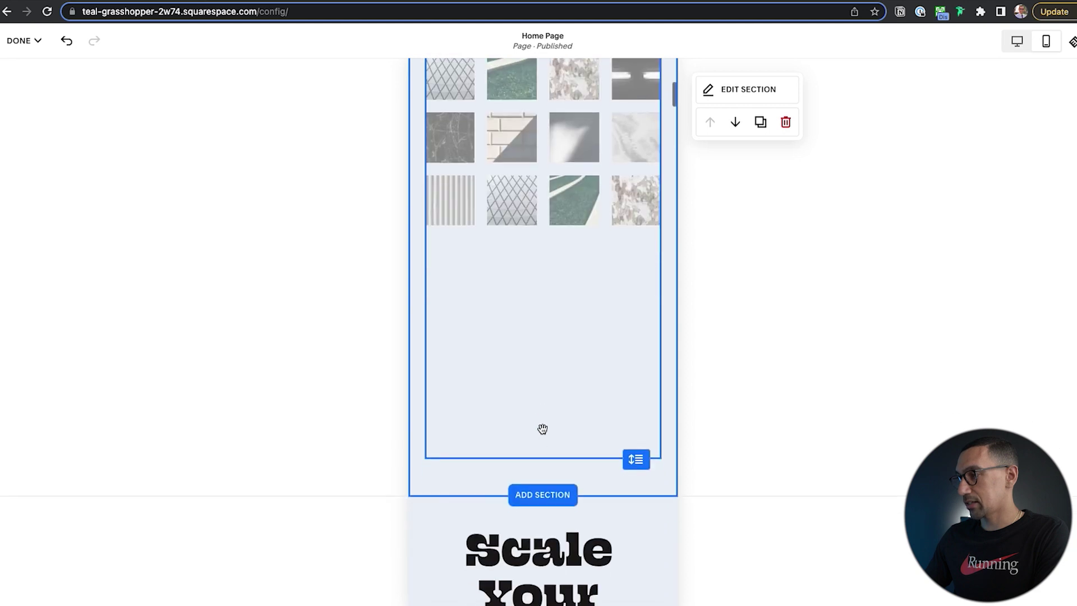
click(595, 218)
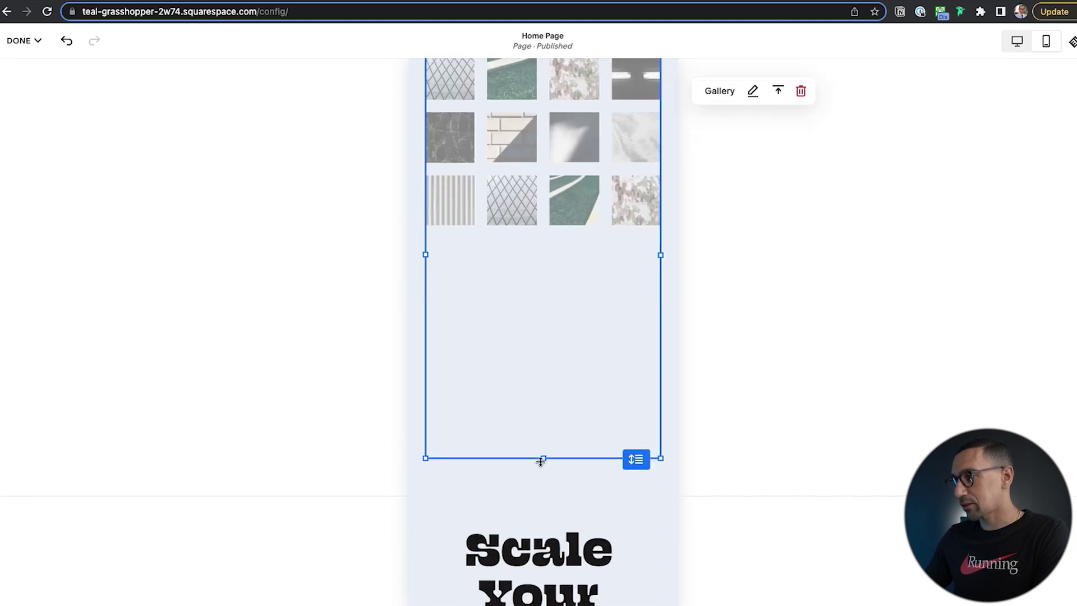
drag(540, 461, 547, 220)
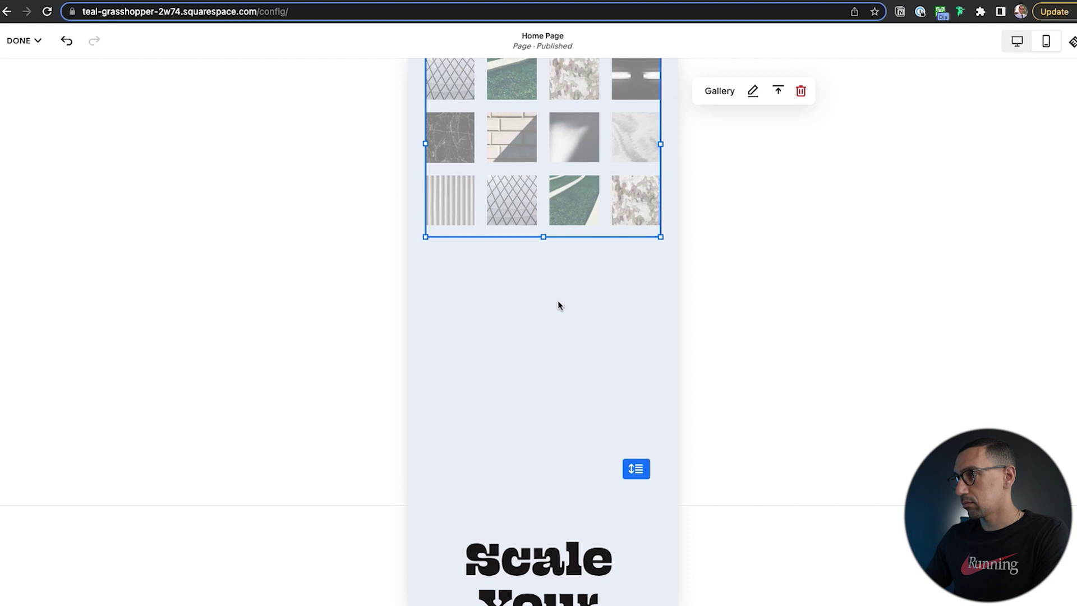
scroll(559, 306, up, 4)
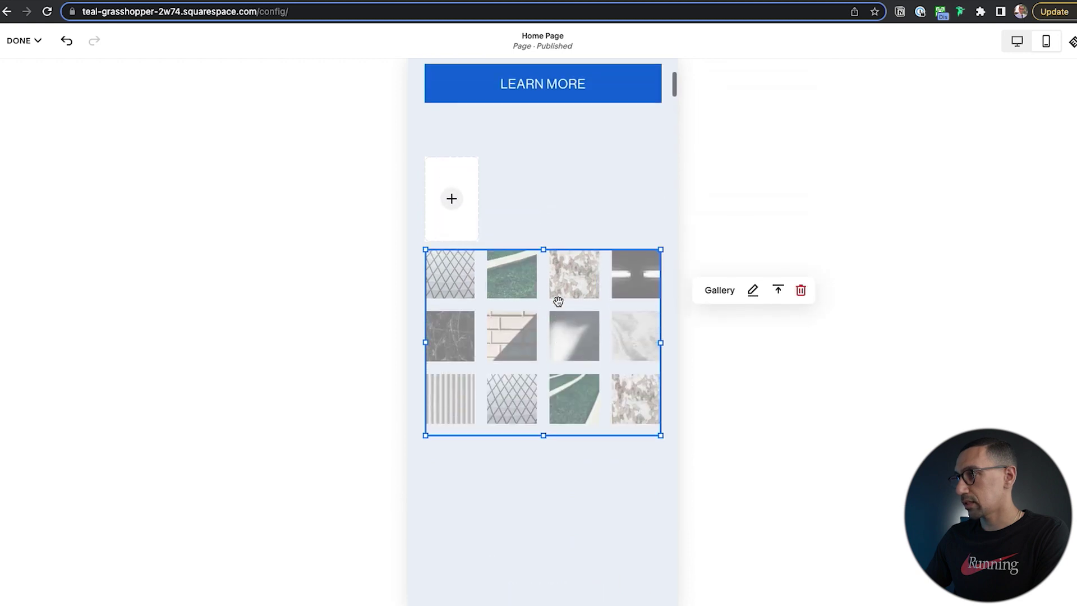
click(1016, 48)
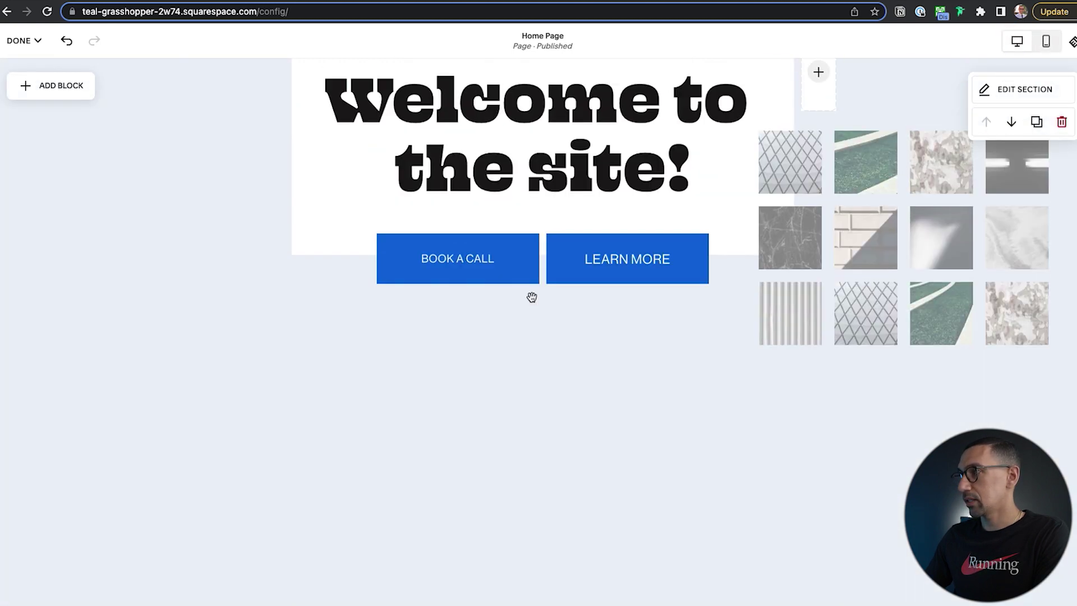
Drag the hero section's bottom edge up in three passes so it ends near the buttons and gallery.
scroll(531, 297, up, 3)
scroll(537, 356, down, 5)
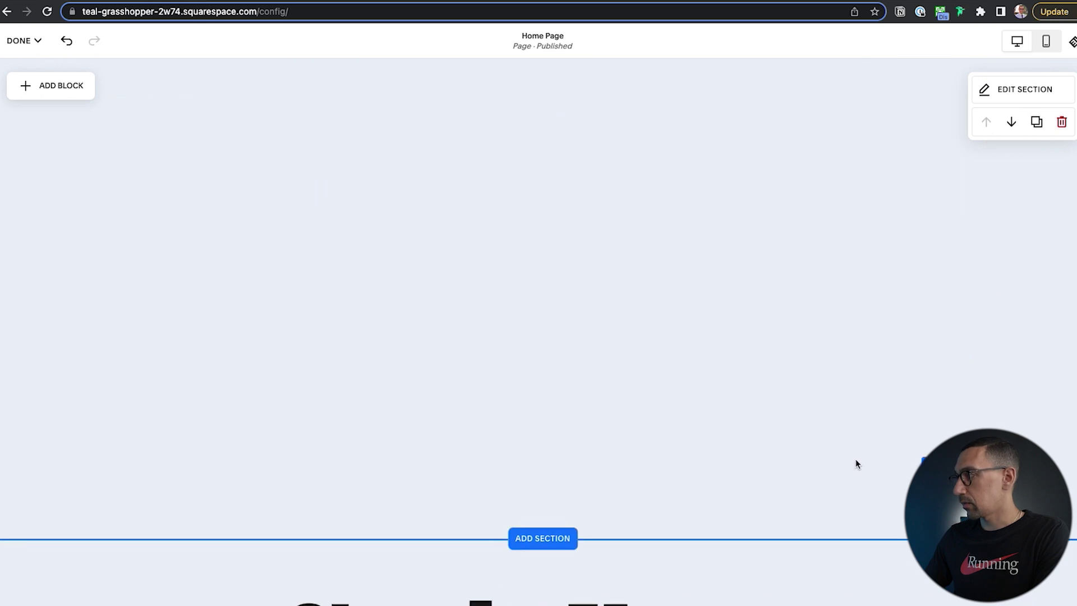
drag(935, 466, 909, 272)
drag(937, 308, 927, 197)
scroll(926, 279, up, 3)
drag(932, 276, 933, 161)
scroll(739, 261, up, 3)
scroll(739, 266, up, 4)
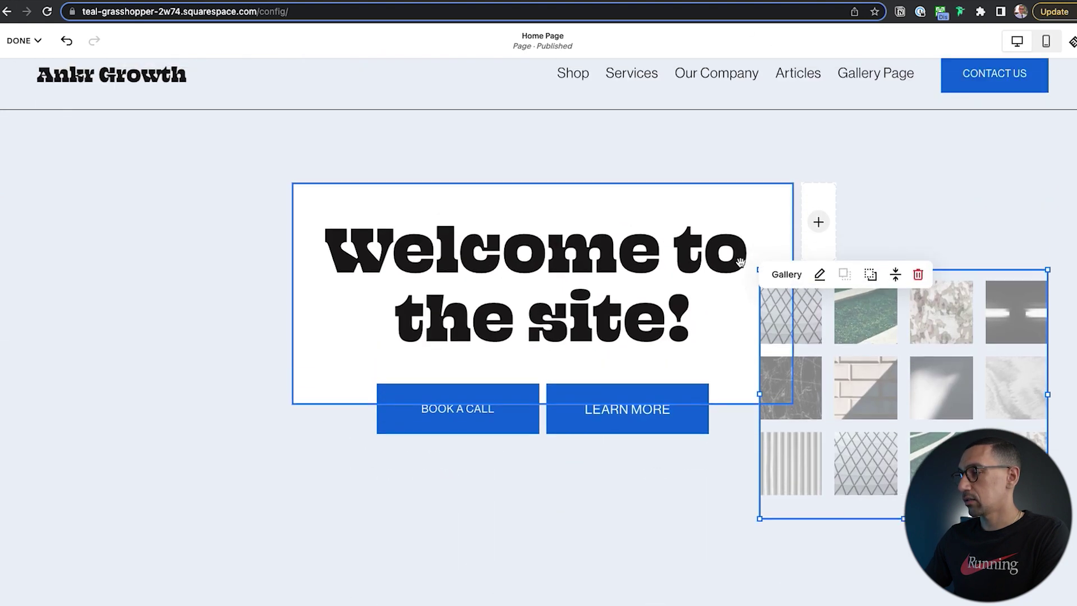
scroll(617, 353, down, 2)
scroll(745, 352, up, 2)
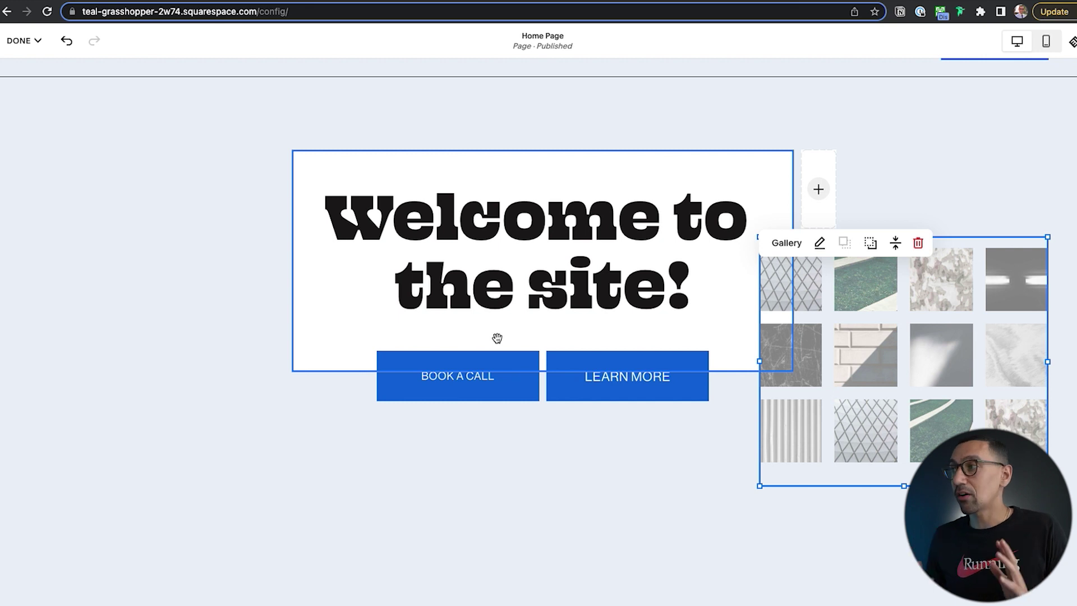
click(181, 319)
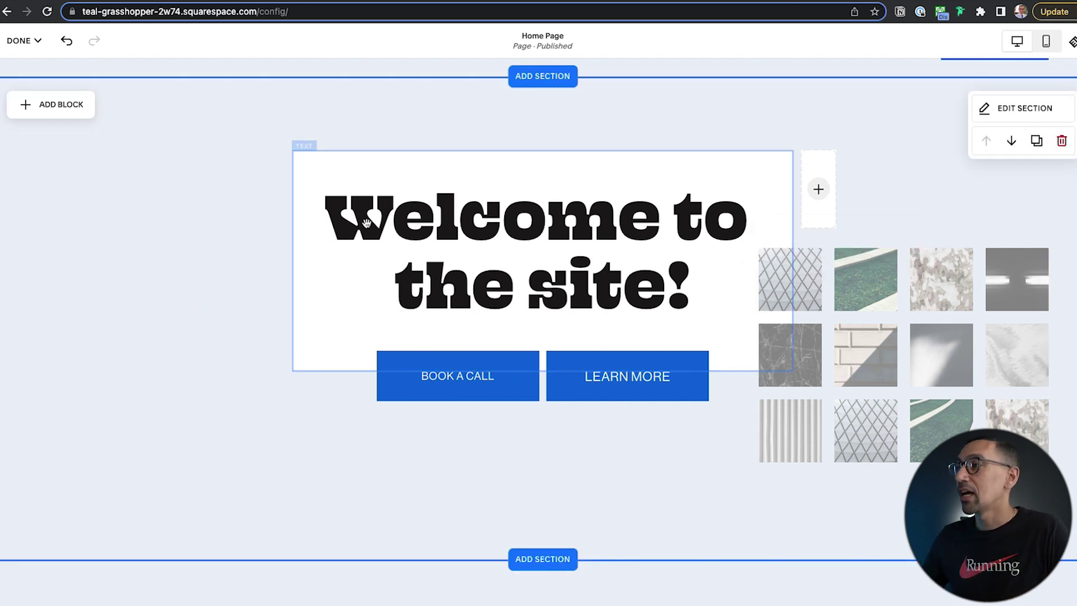
Add an empty Image block, enlarge it at the section's top left, and send it behind the heading.
click(73, 109)
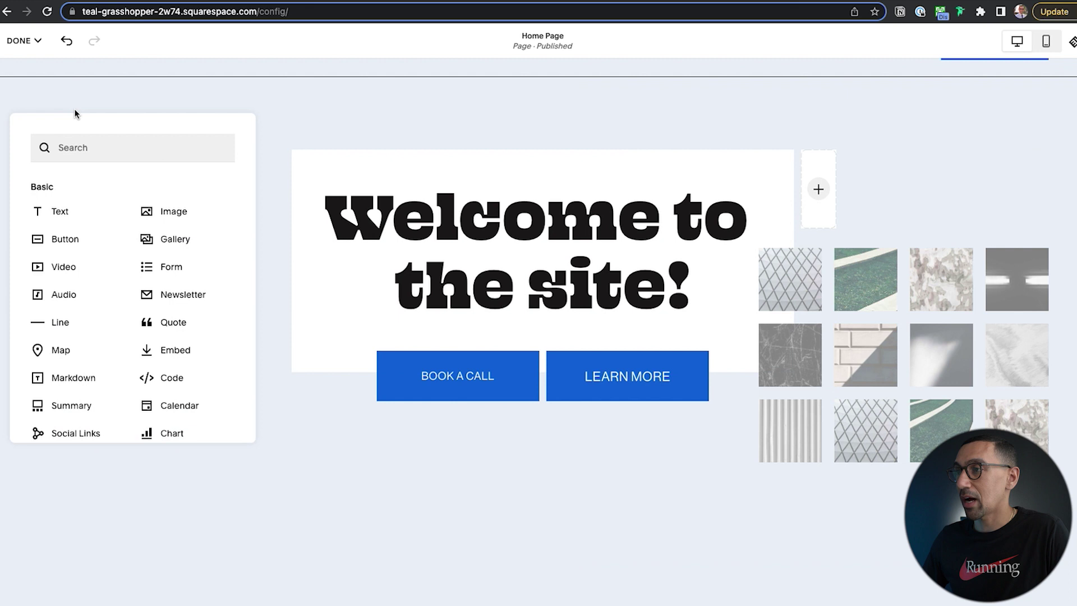
click(178, 214)
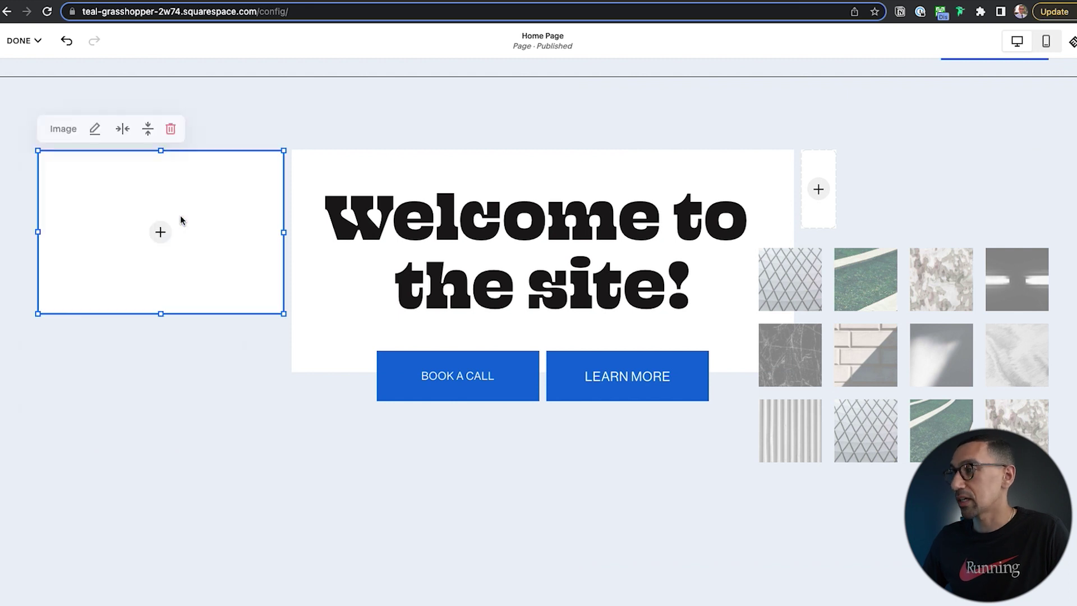
drag(283, 314, 401, 426)
drag(306, 346, 295, 281)
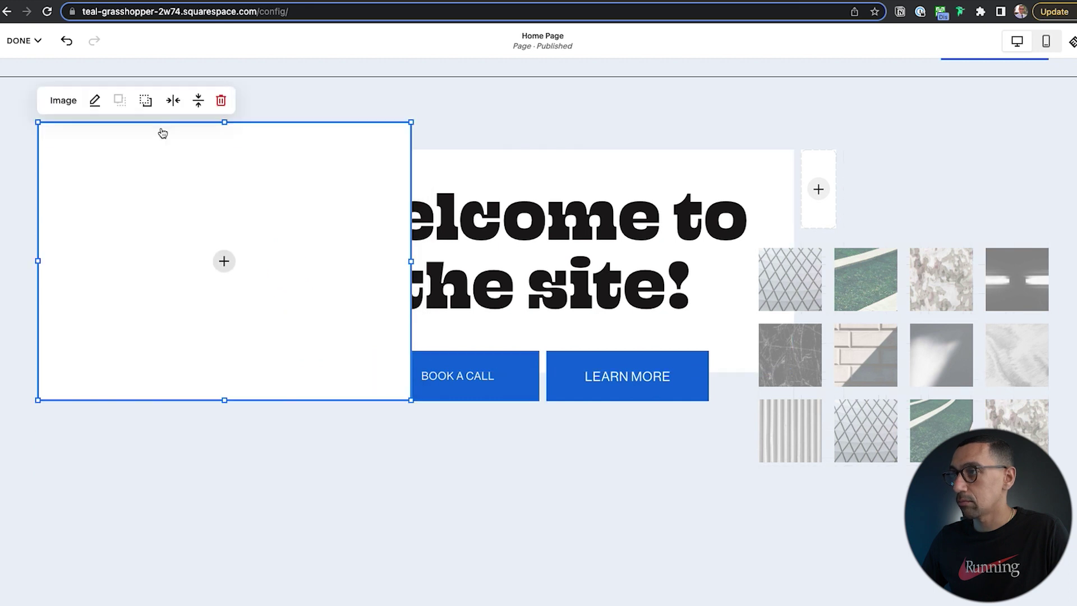
click(147, 102)
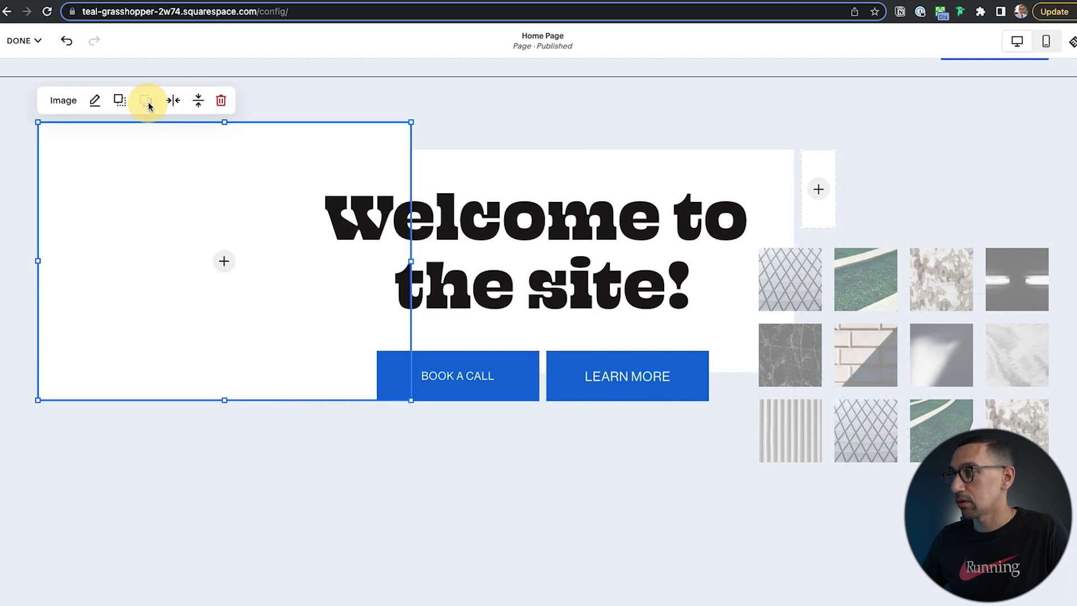
Fill the image block with the tablet photo from the site library.
click(93, 102)
click(517, 203)
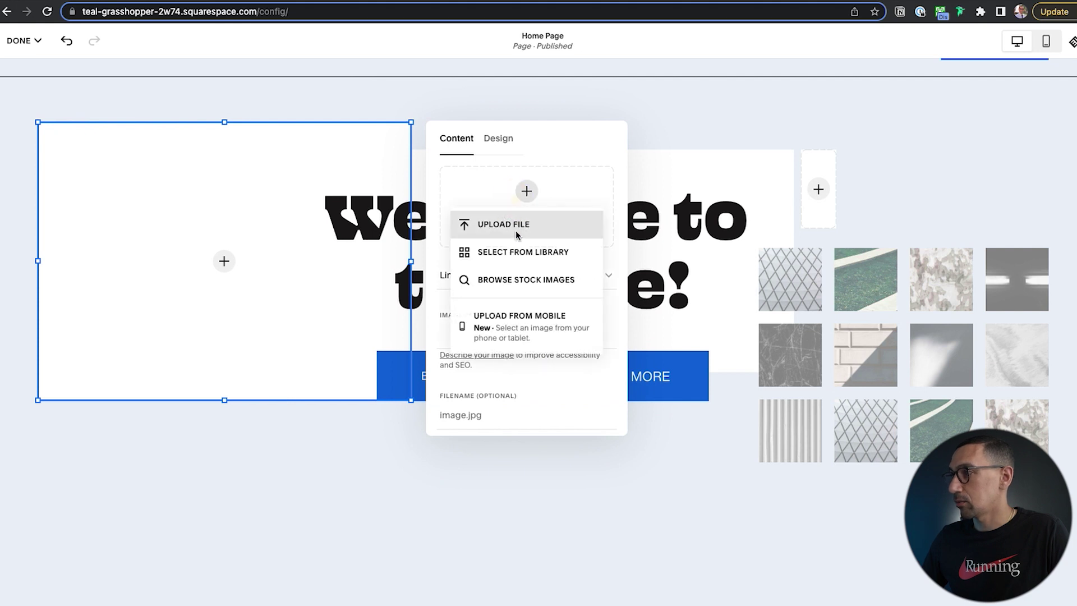
click(521, 251)
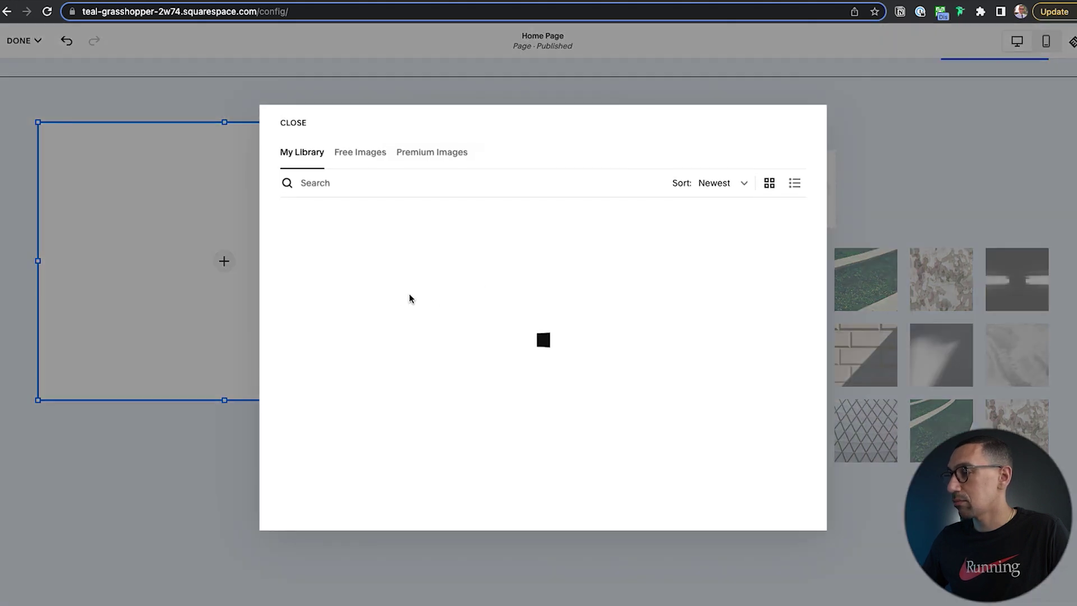
click(391, 294)
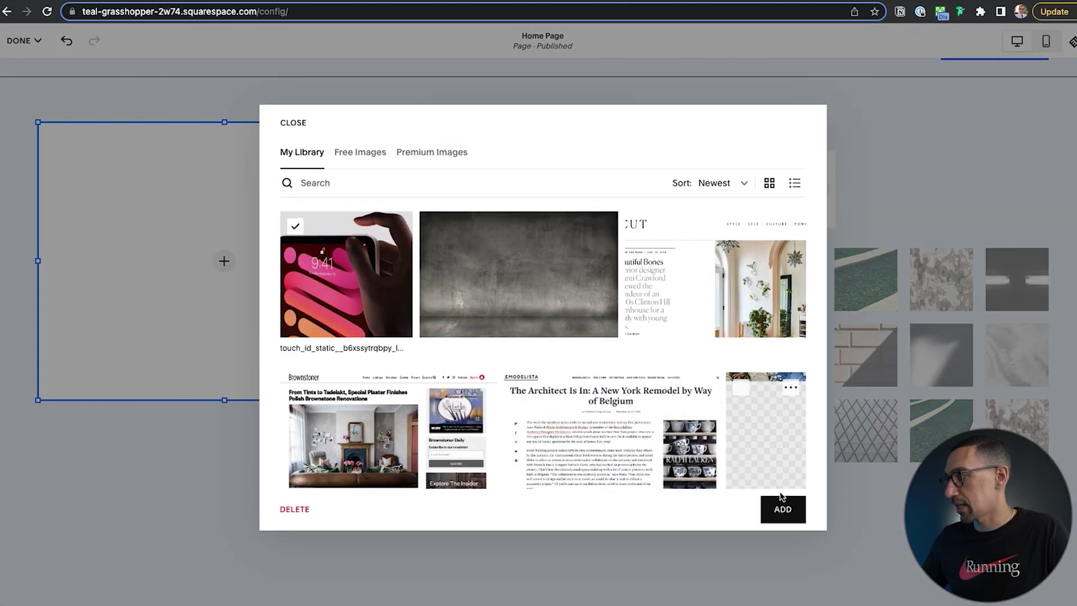
click(783, 510)
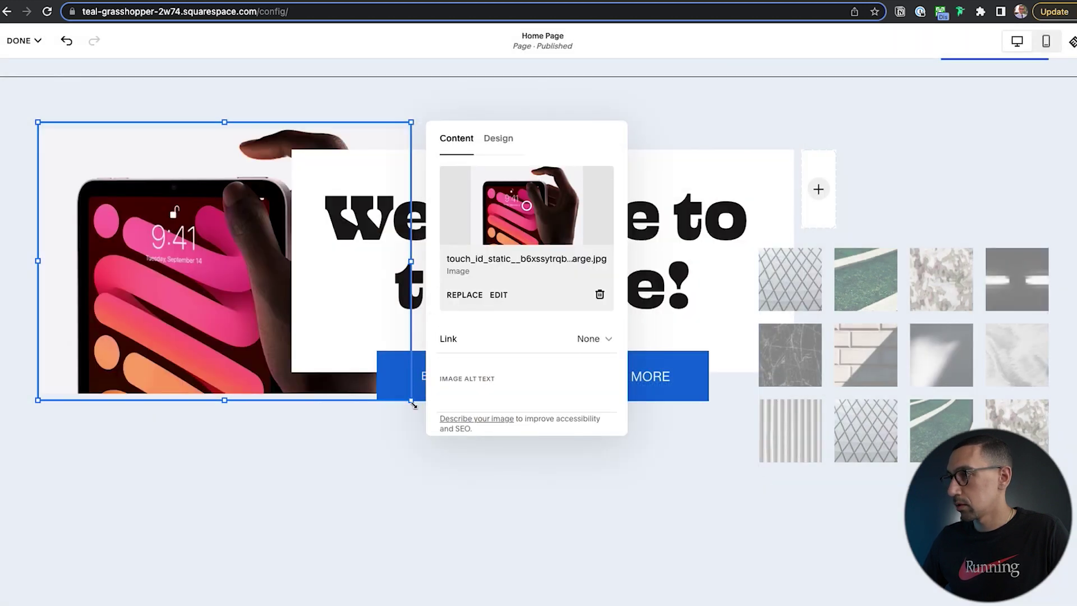
Shrink the tablet image and crop it to a circle shape.
drag(412, 398, 284, 285)
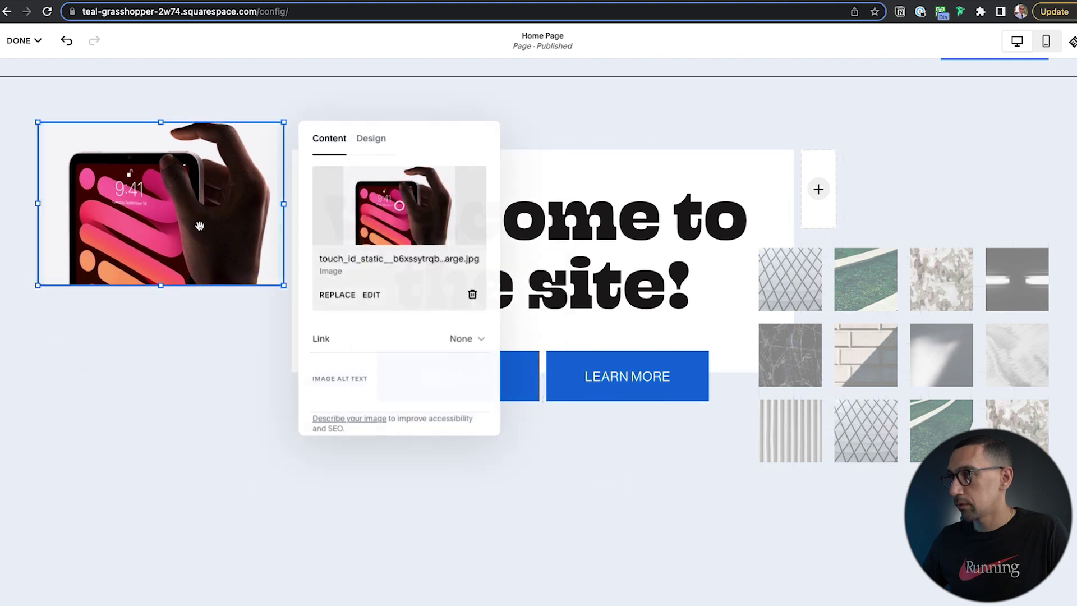
drag(199, 224, 324, 218)
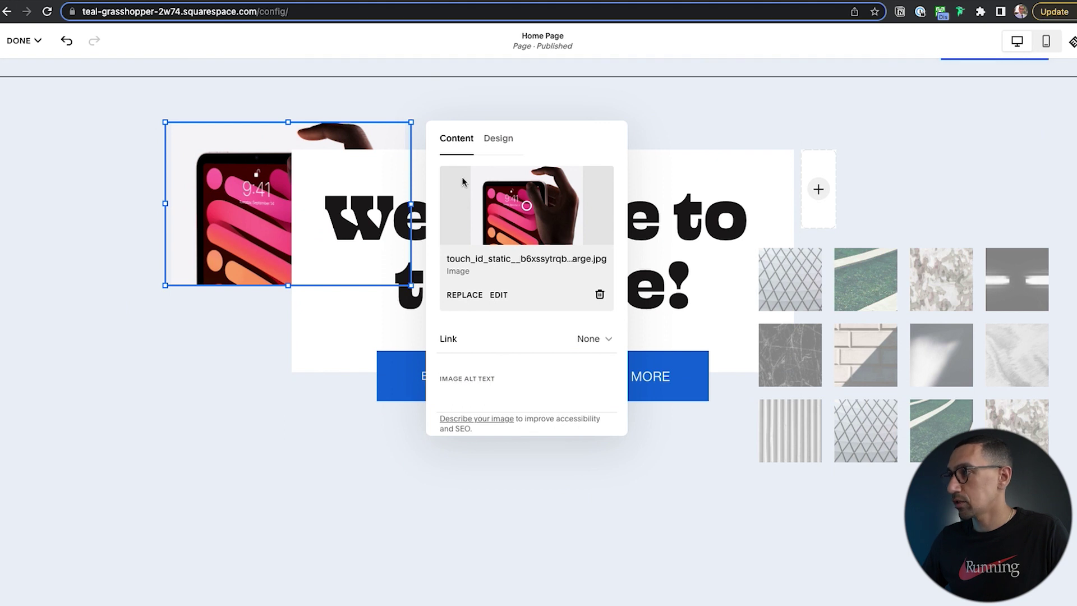
click(494, 143)
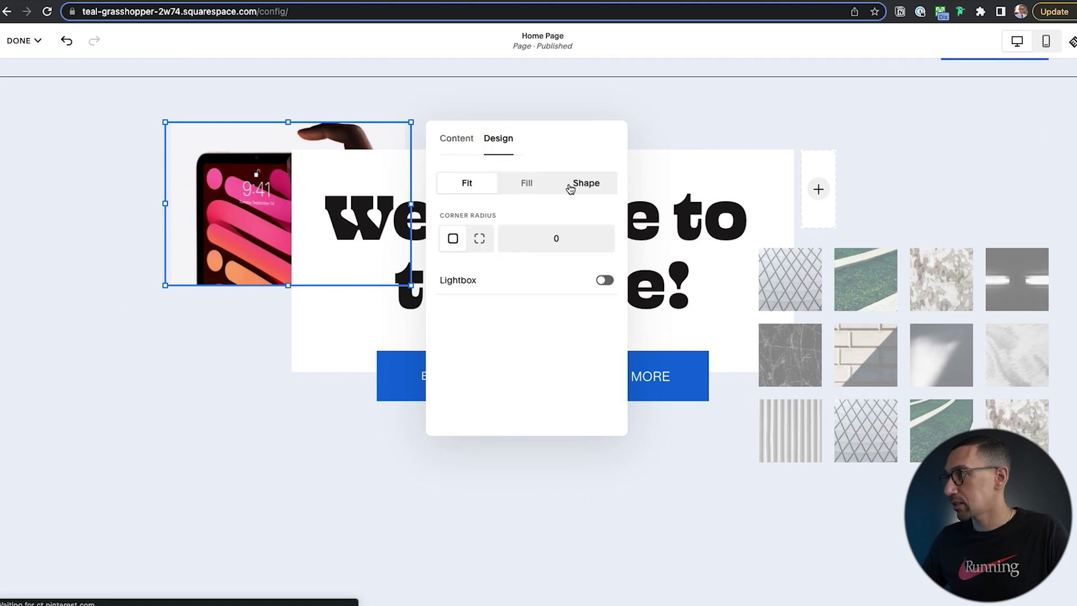
click(588, 186)
click(537, 219)
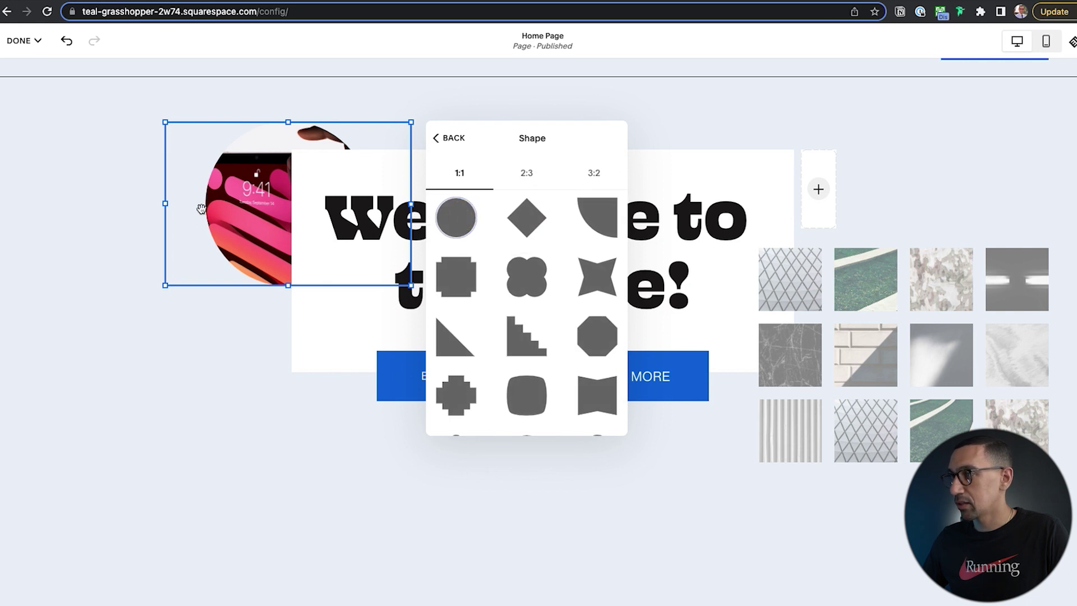
Place the circular image below the heading and shift the texture gallery lower.
drag(201, 209, 223, 157)
drag(208, 269, 225, 353)
key(Escape)
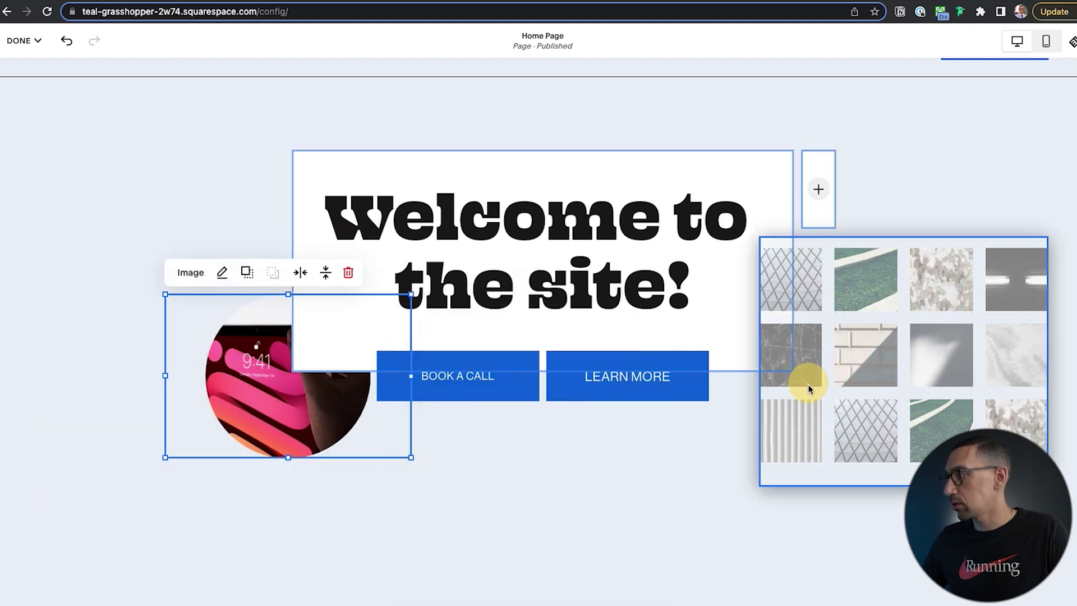
drag(808, 385, 904, 277)
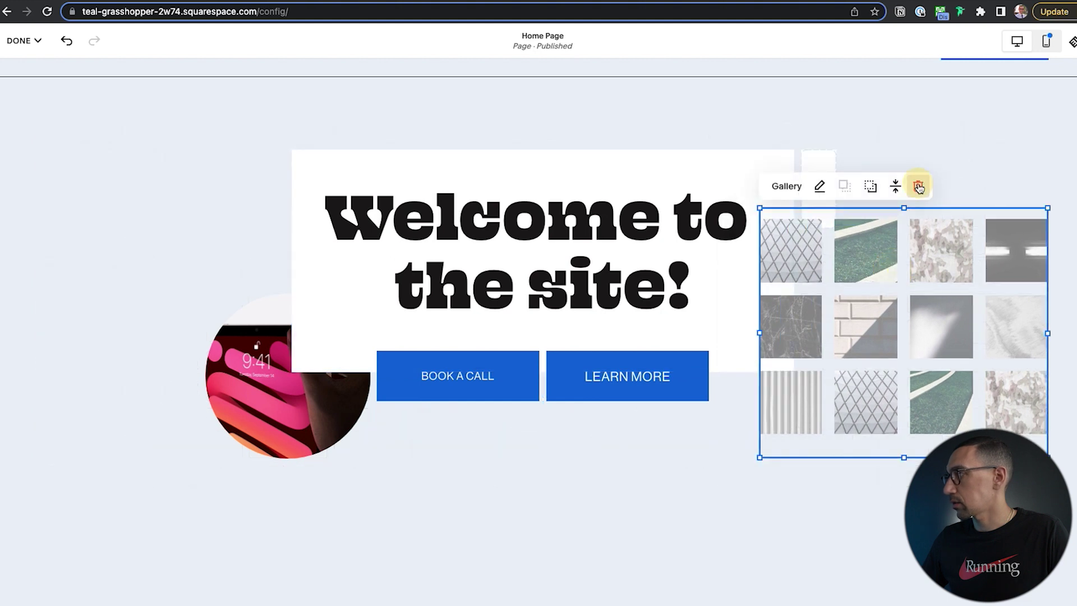
Delete the texture gallery block and drag the circular iPad photo onto the heading area.
click(918, 187)
click(613, 356)
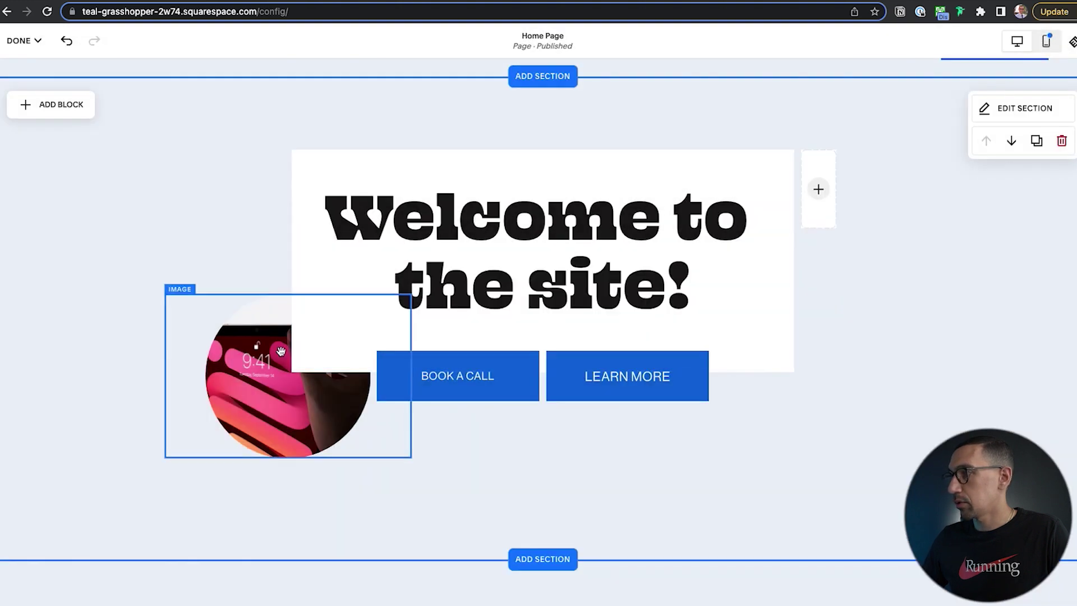
click(242, 414)
drag(301, 413, 810, 389)
Position the circular photo at the hero's top right, beside the heading.
click(949, 224)
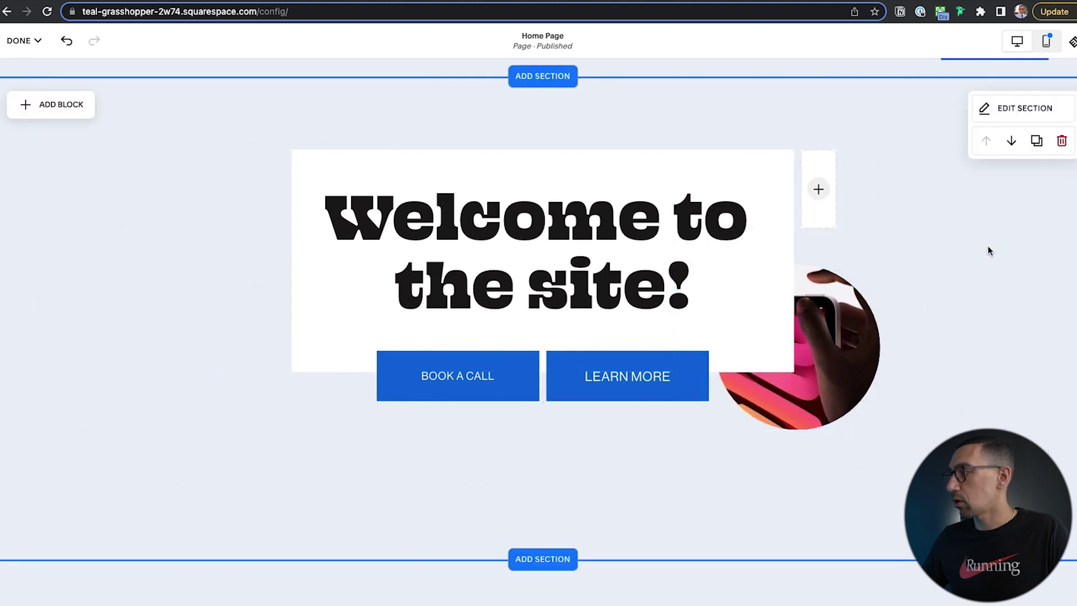
drag(844, 328, 932, 189)
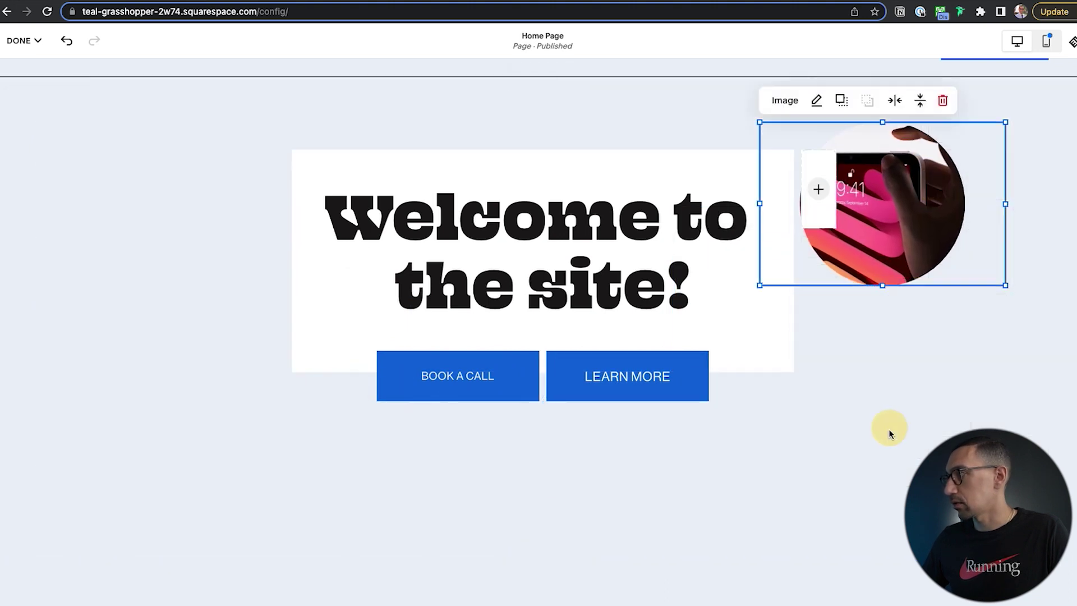
click(890, 428)
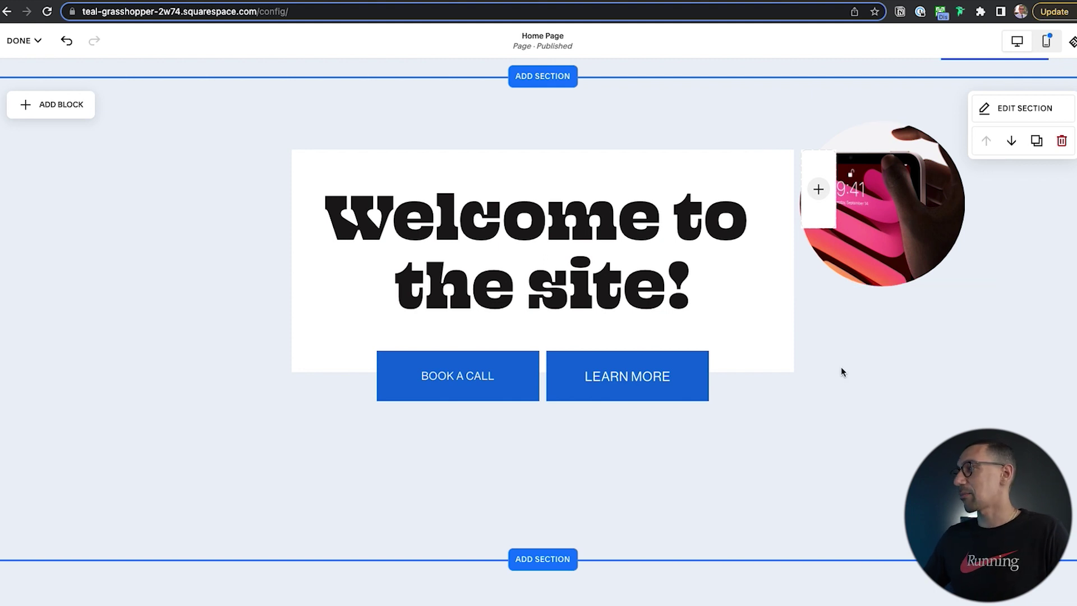
scroll(125, 221, up, 1)
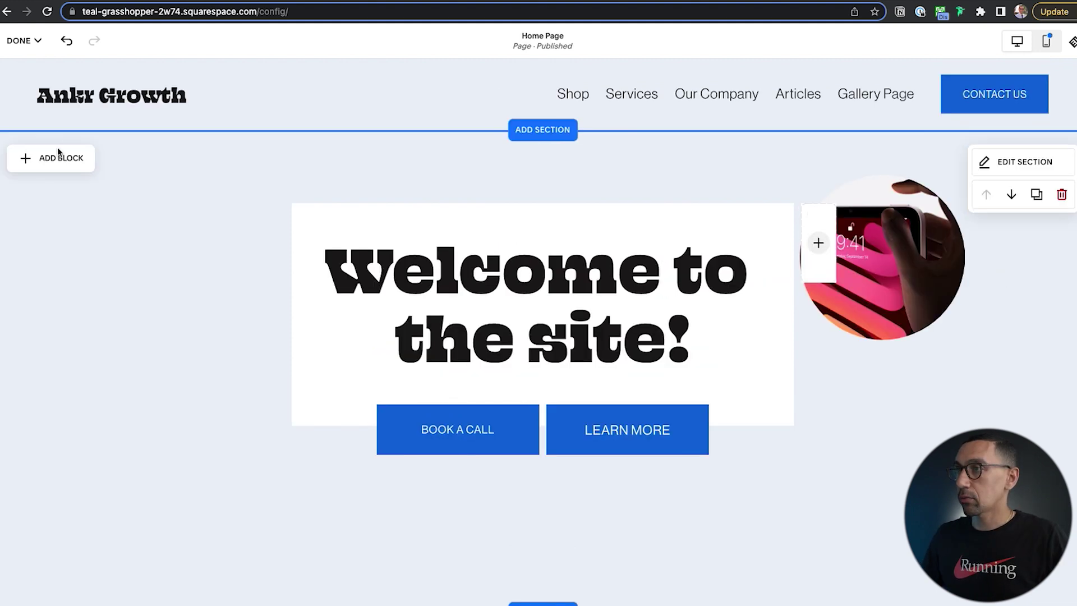
click(22, 40)
Save the hero section edits and scroll through the site's Pages list.
click(31, 79)
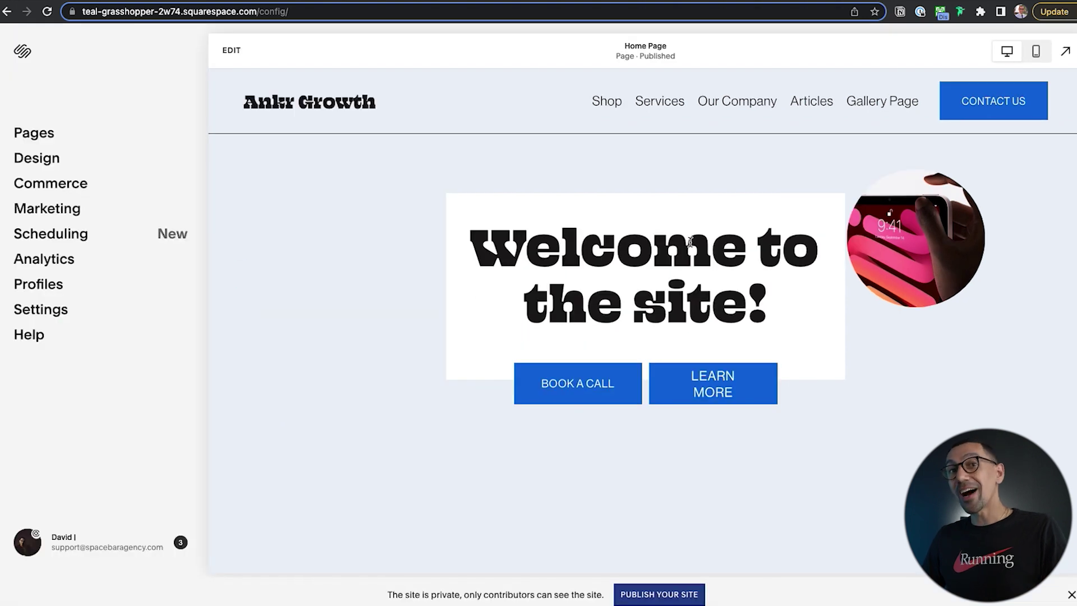
click(55, 133)
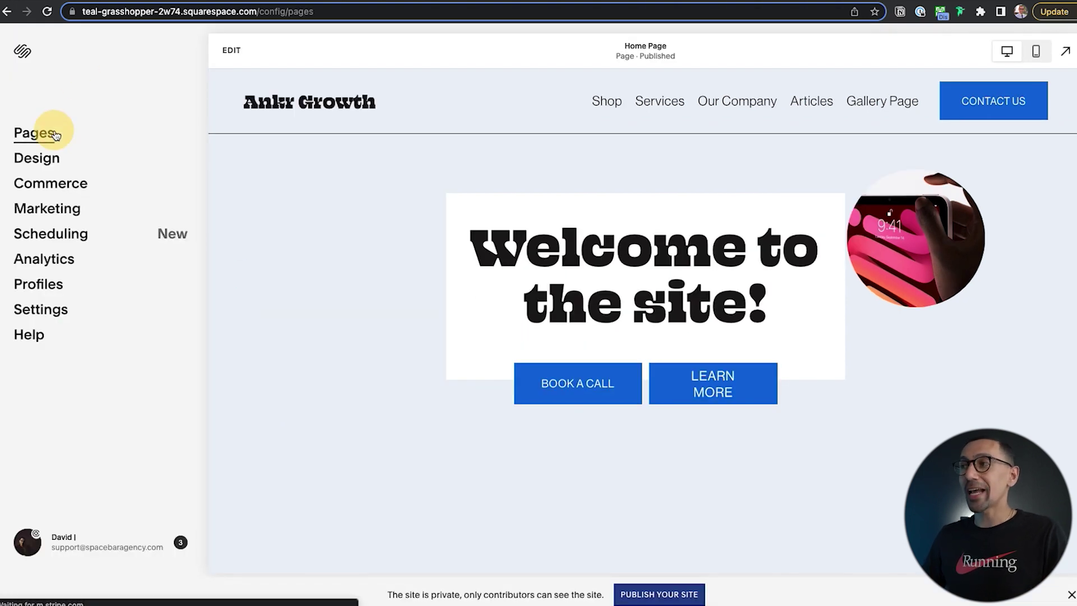
scroll(96, 281, down, 6)
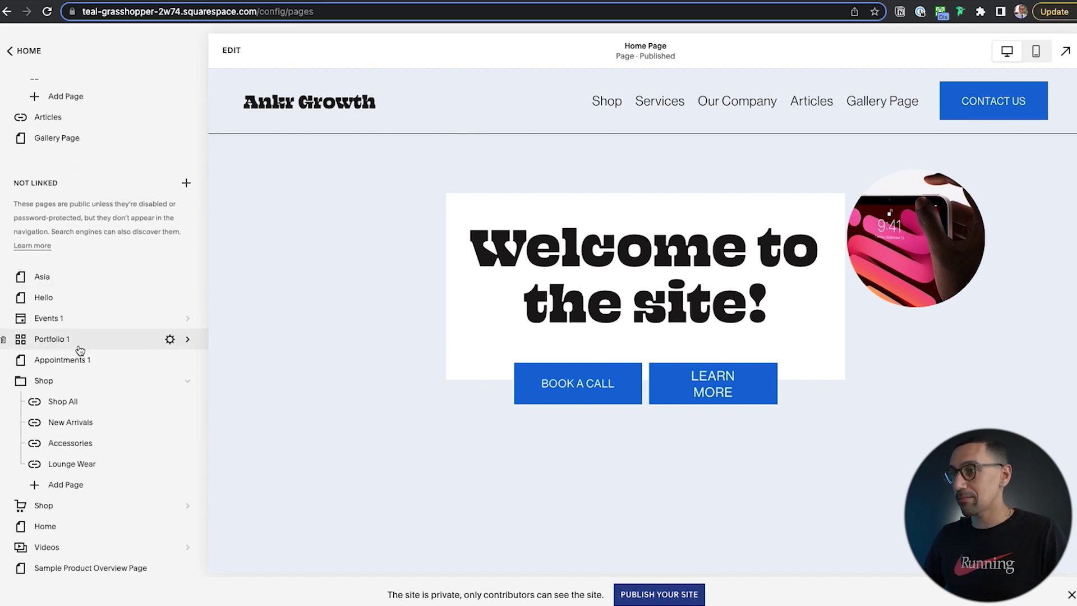
scroll(79, 349, down, 3)
Open the Shop store page, enter its editing mode, then exit again.
click(72, 364)
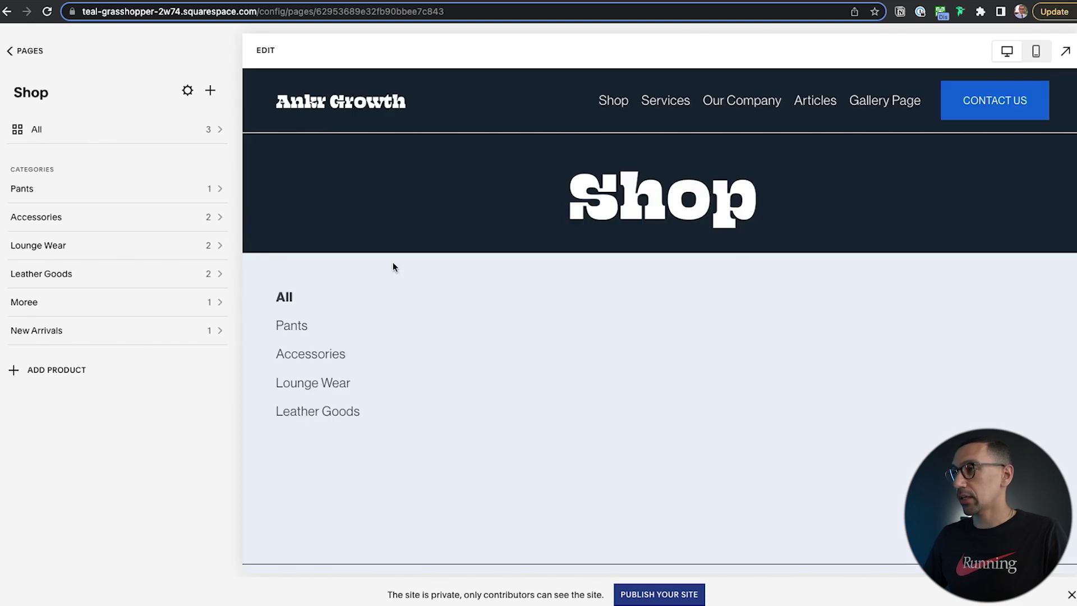
double_click(650, 194)
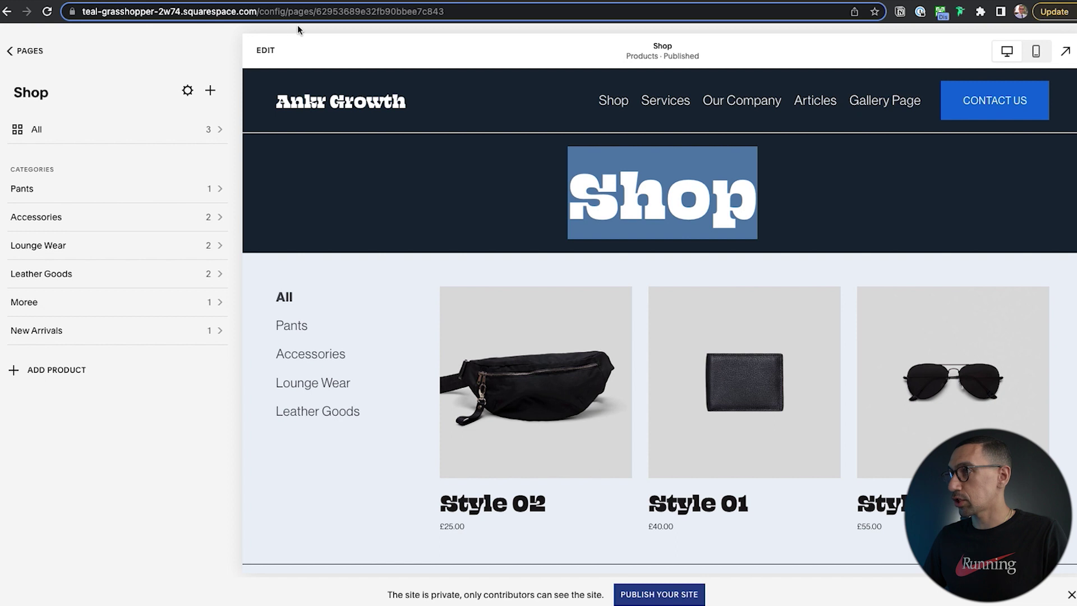
click(265, 49)
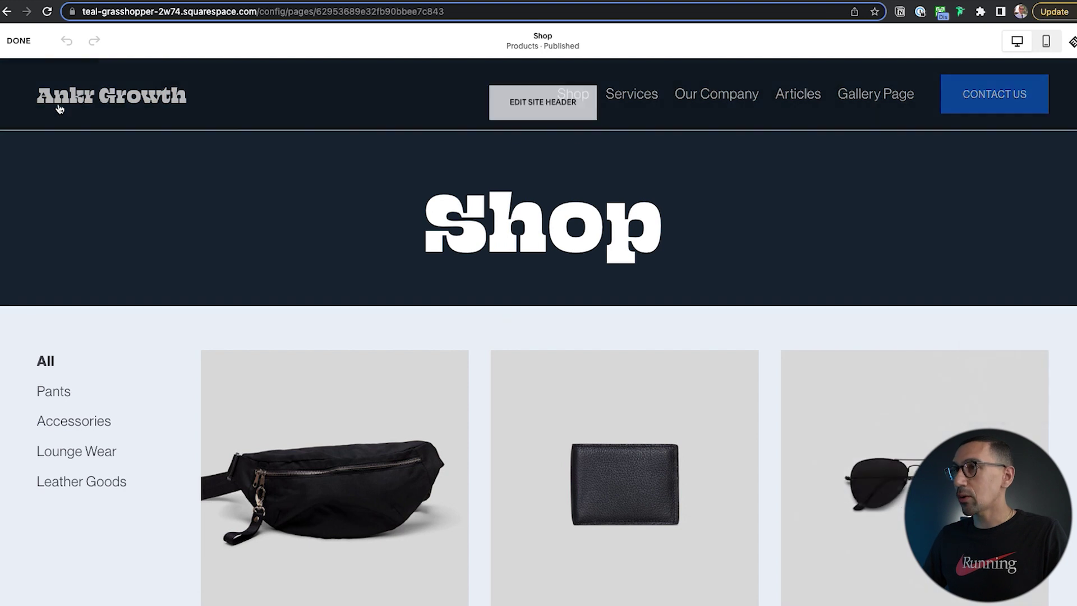
click(19, 41)
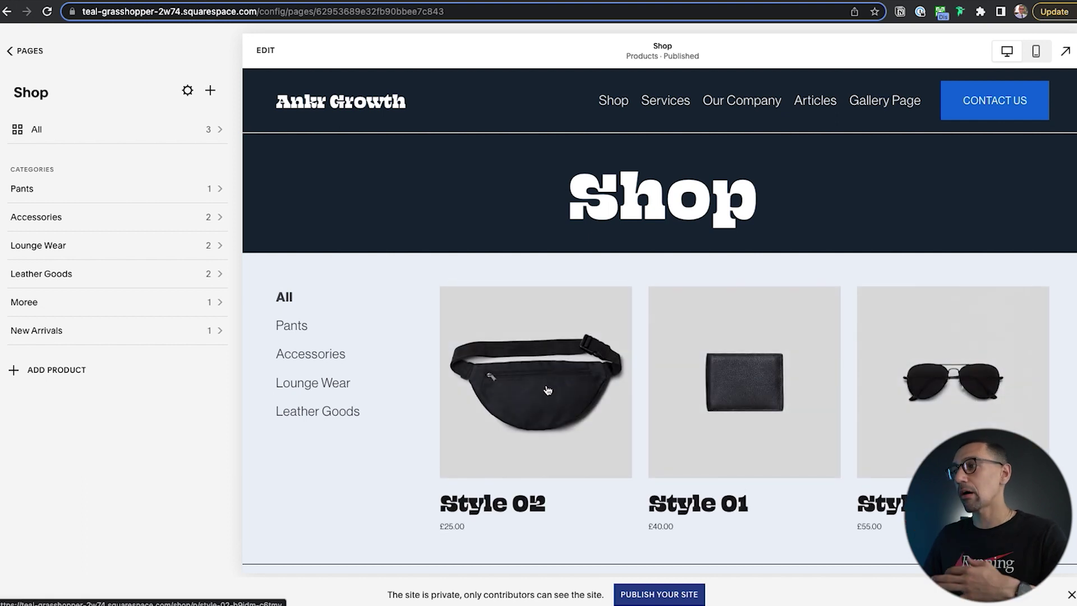
Open the Style 02 product page, dismiss the layout picker, and select its price and description text.
click(546, 387)
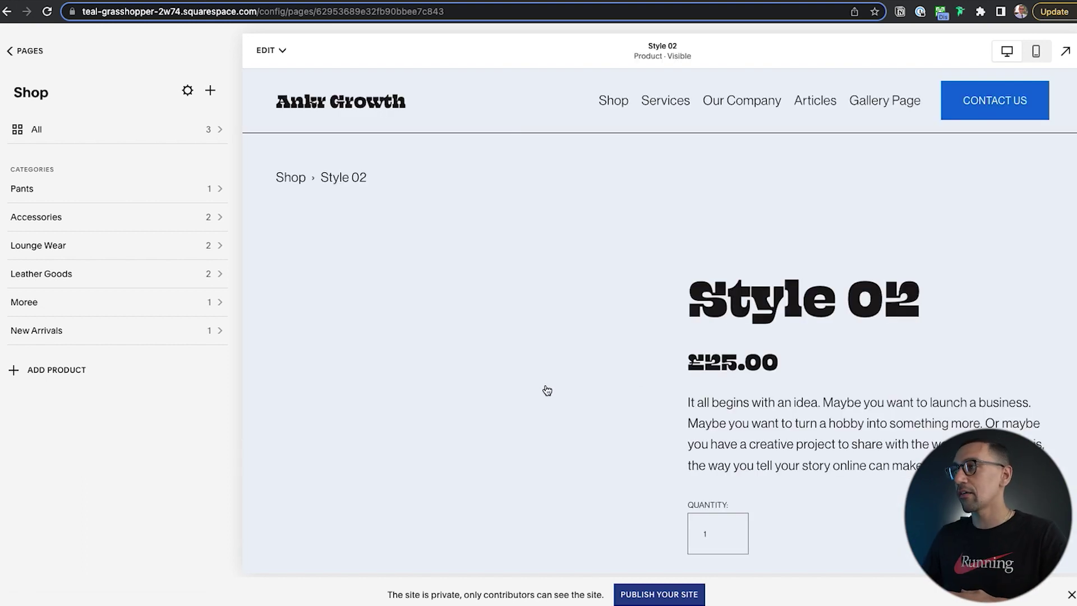
click(727, 362)
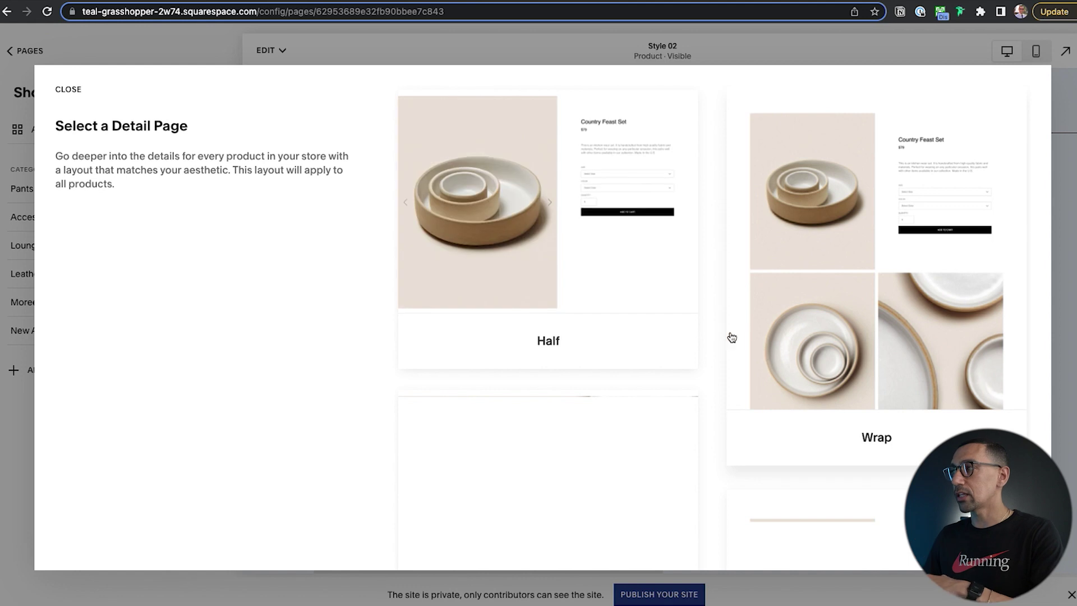
click(69, 90)
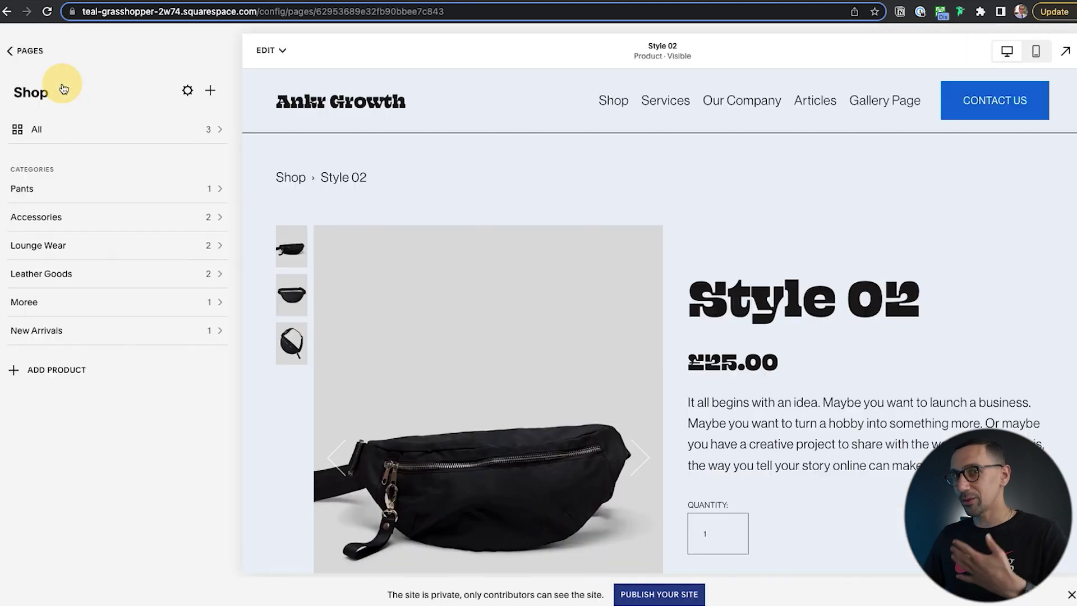
double_click(808, 345)
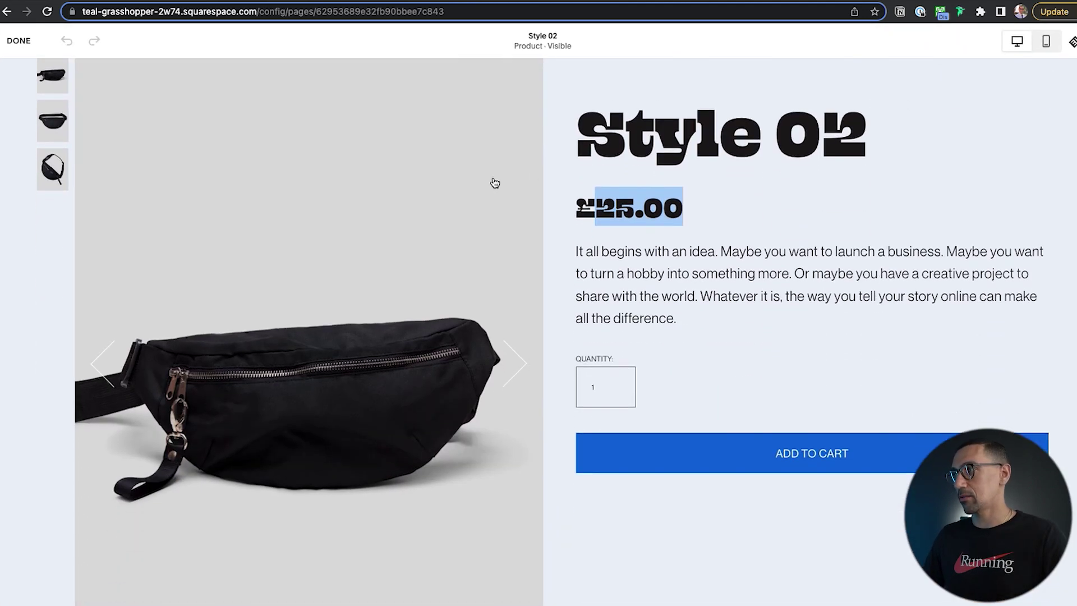
drag(811, 275, 596, 208)
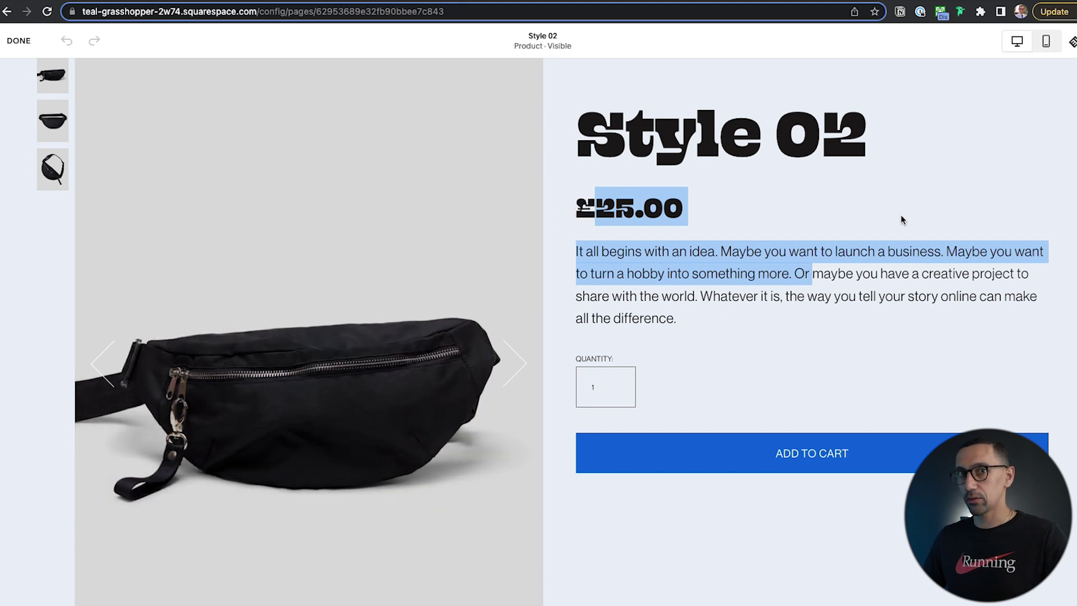